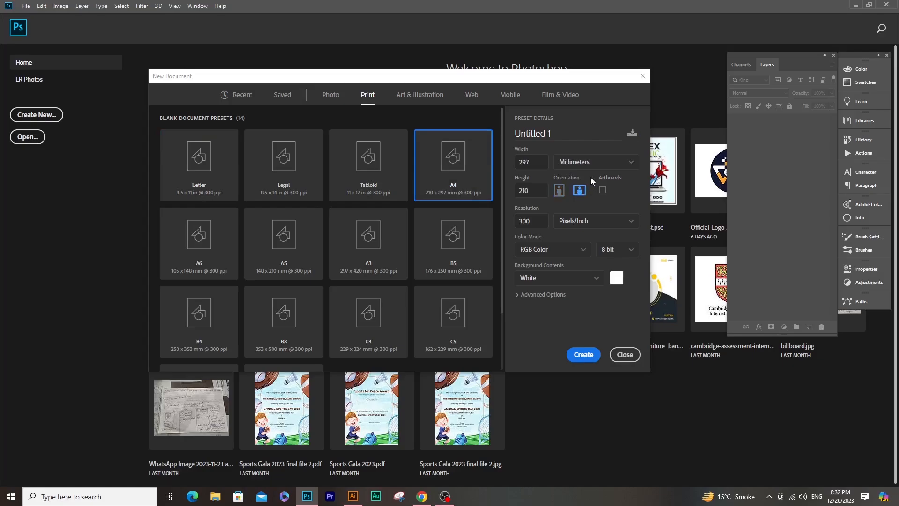
Create an A4 landscape document in inches named "Calendar 2024 Design", at 300 pixels/inch in RGB Color with a white background.
click(593, 163)
click(577, 199)
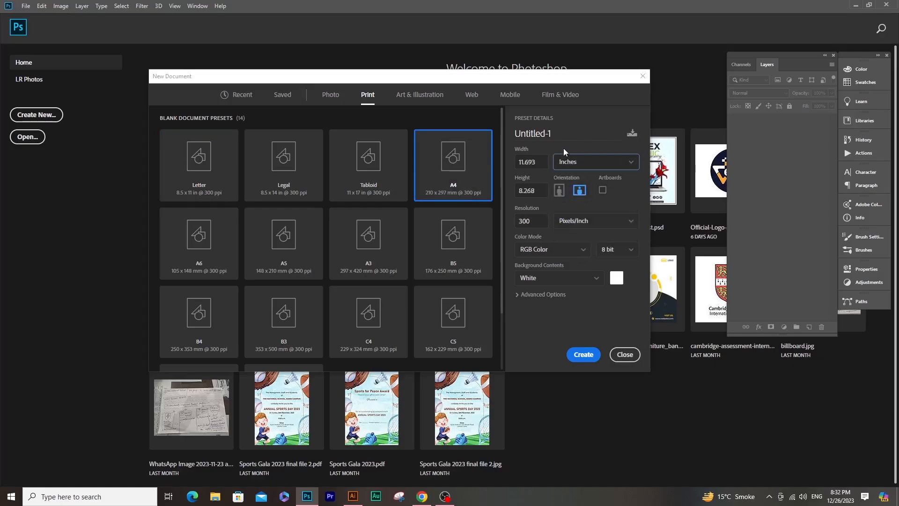
click(555, 133)
text(Cal)
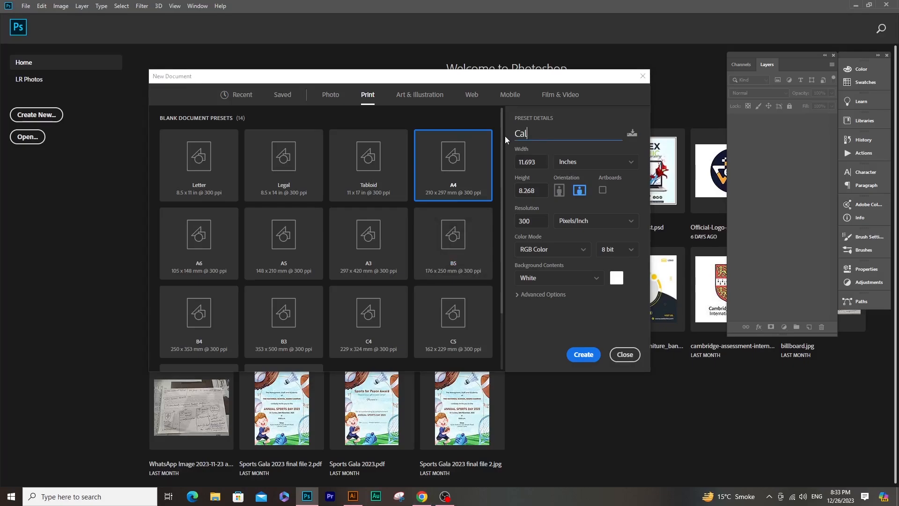
text(endar 2024 Design)
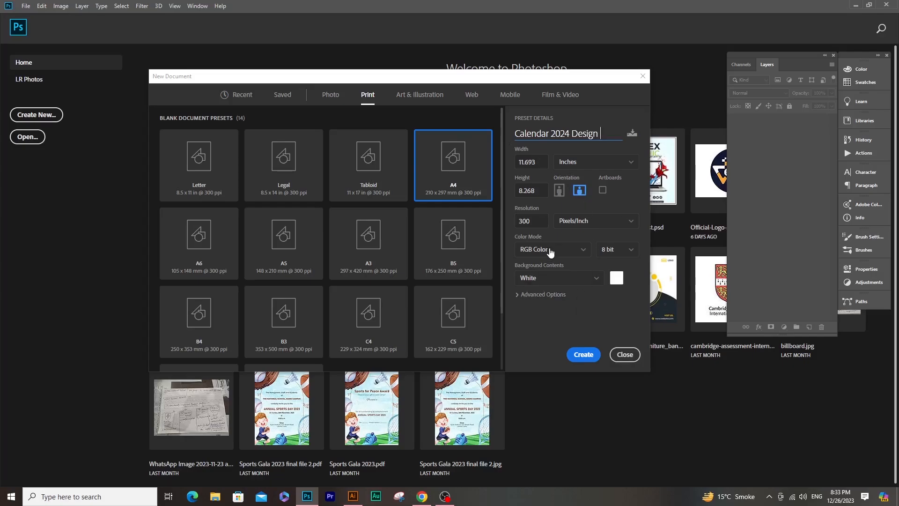
click(522, 187)
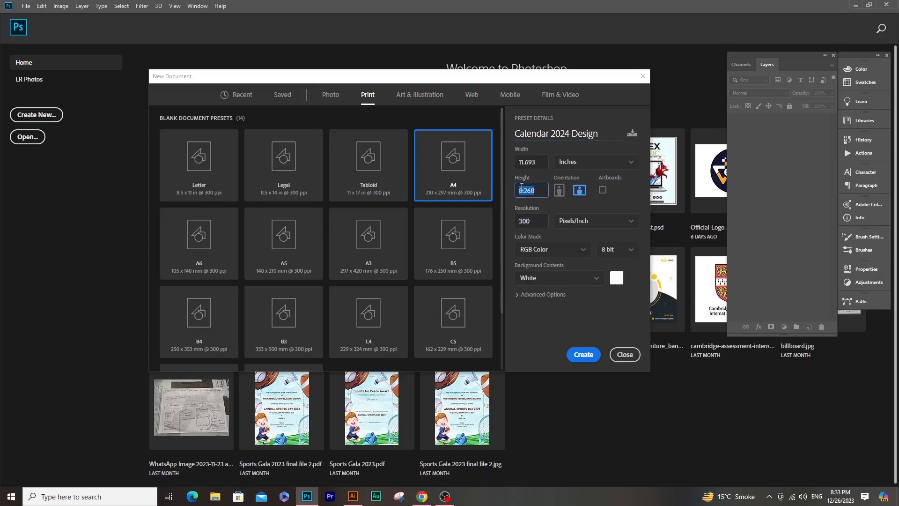
click(535, 160)
click(588, 361)
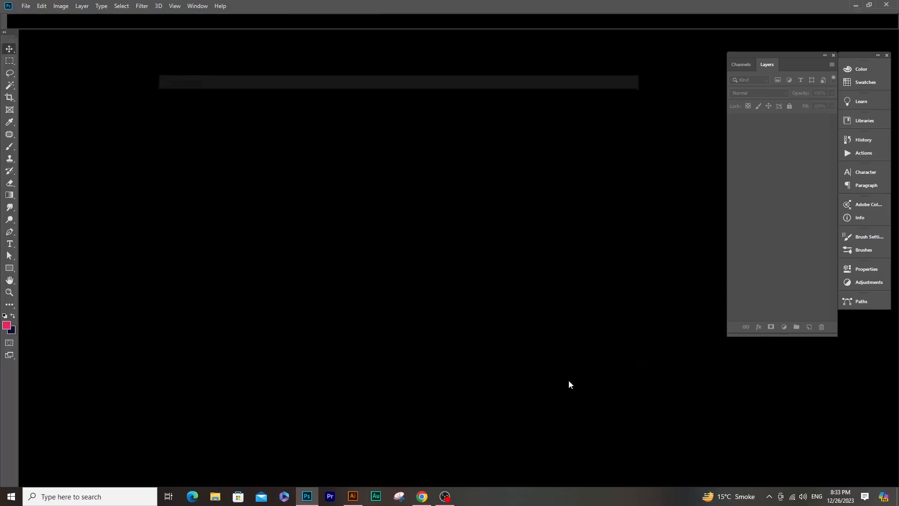
Switch to the full-screen view with menu bar and set up a new guide layout with 1 column and 1 row.
key(f)
drag(383, 229, 302, 227)
alt+click(310, 243)
drag(359, 255, 385, 243)
click(175, 5)
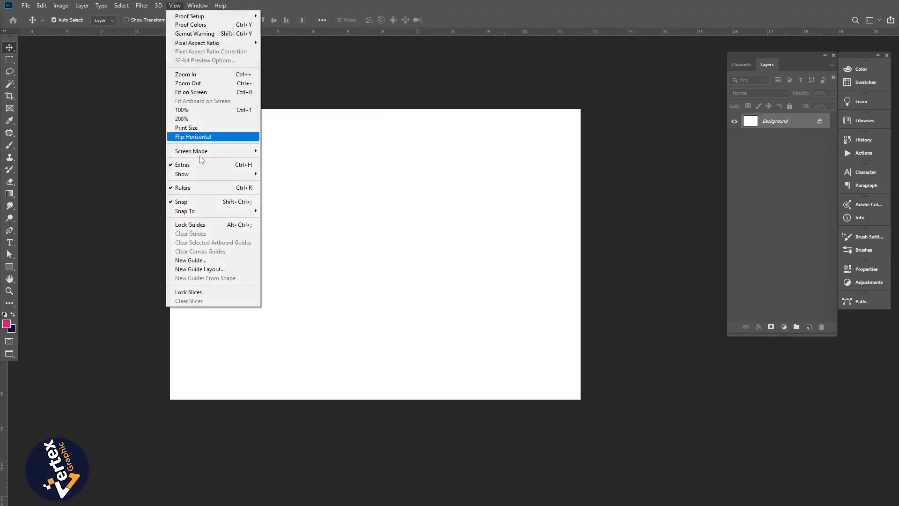
click(213, 270)
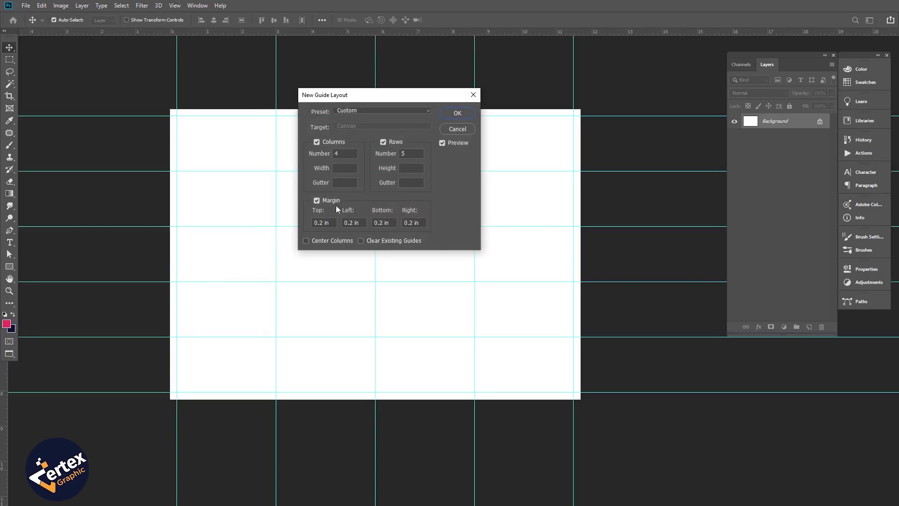
drag(346, 152, 330, 154)
text(2)
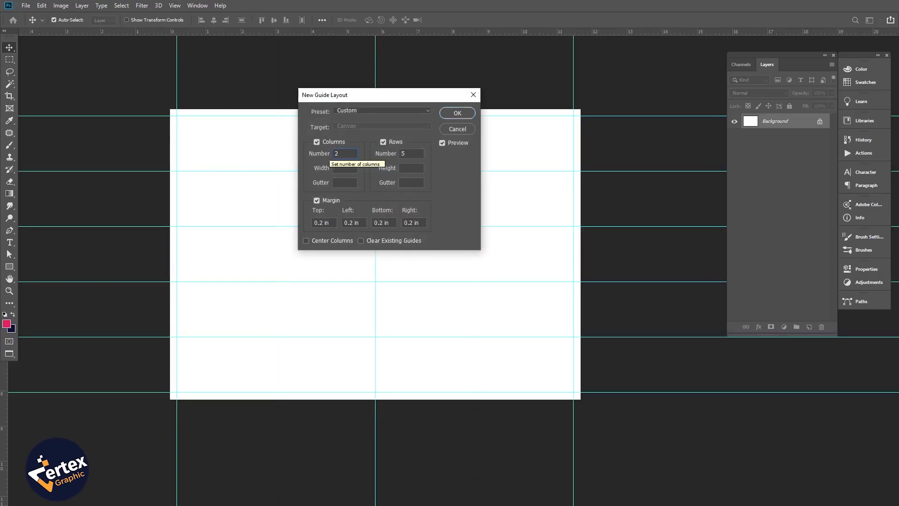
key(BackSpace)
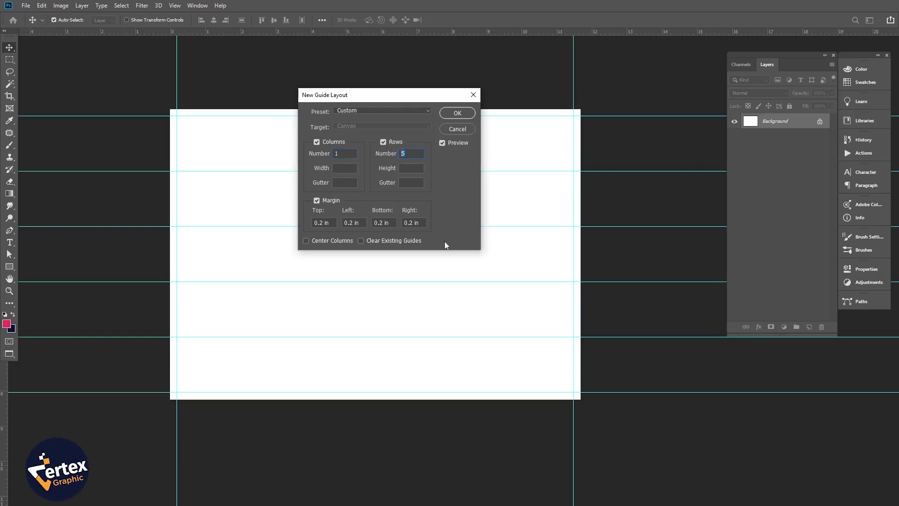
text(2)
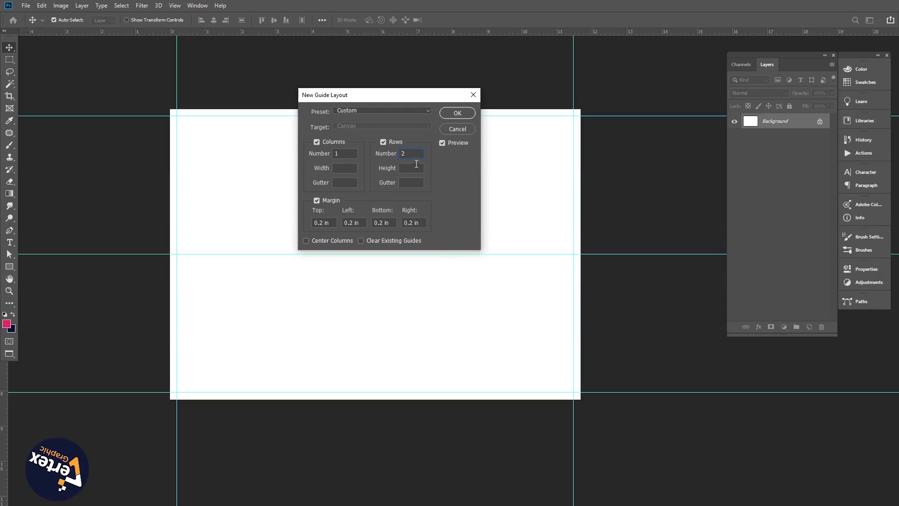
text(1)
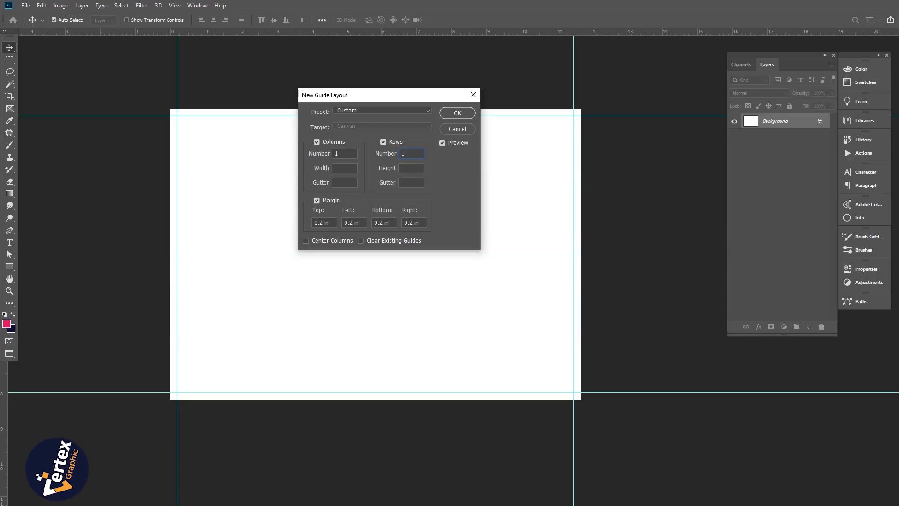
click(321, 224)
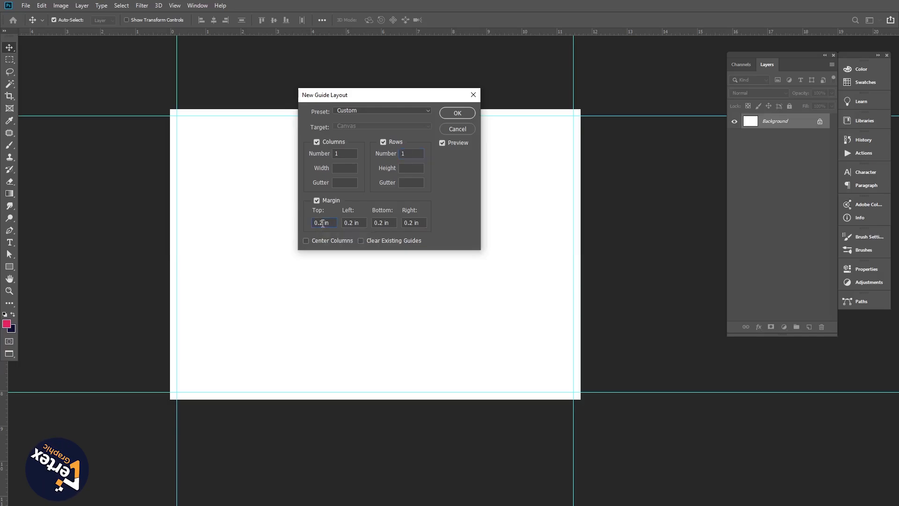
scroll(323, 223, up, 1)
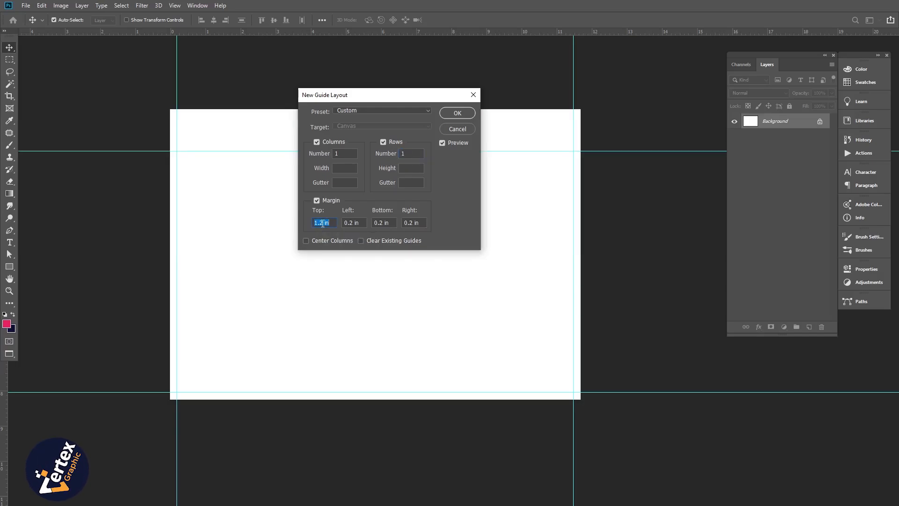
scroll(323, 224, down, 2)
scroll(322, 224, up, 2)
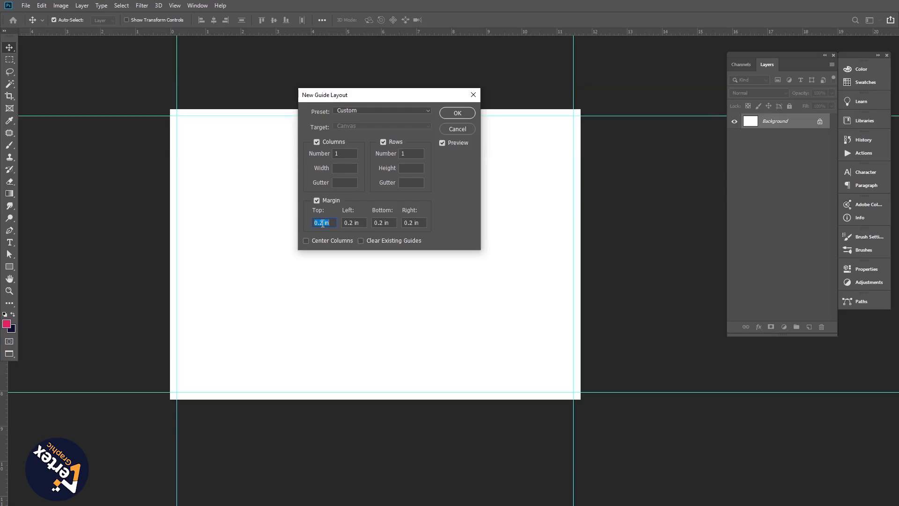
scroll(323, 224, down, 1)
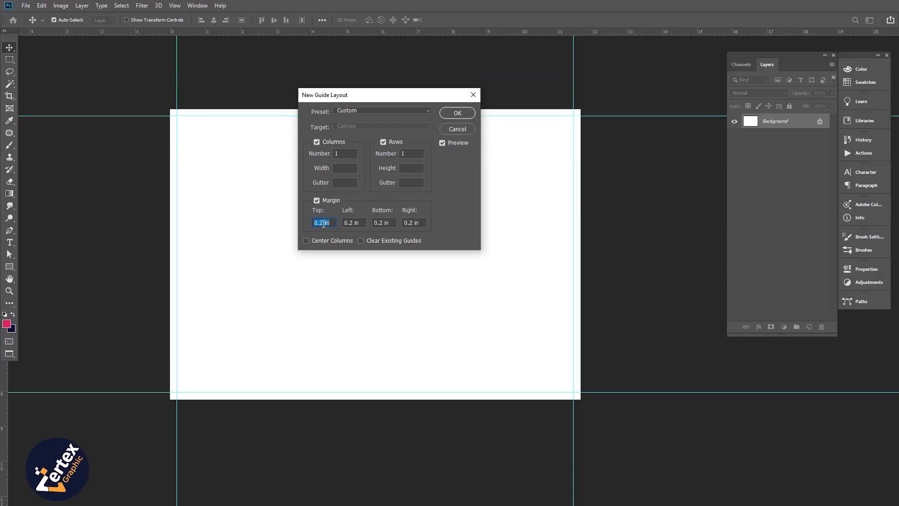
Set the top, left, bottom and right guide margins to 0.5 in and apply the guide layout.
click(320, 224)
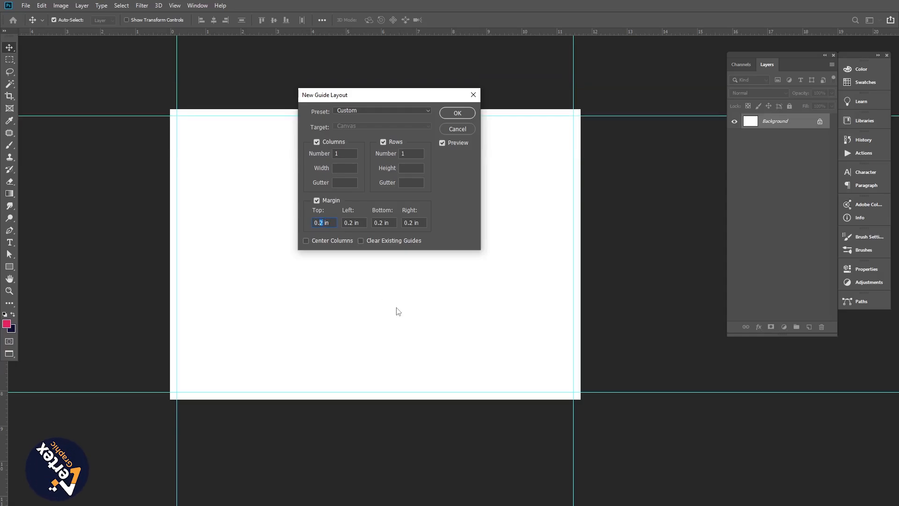
text(5)
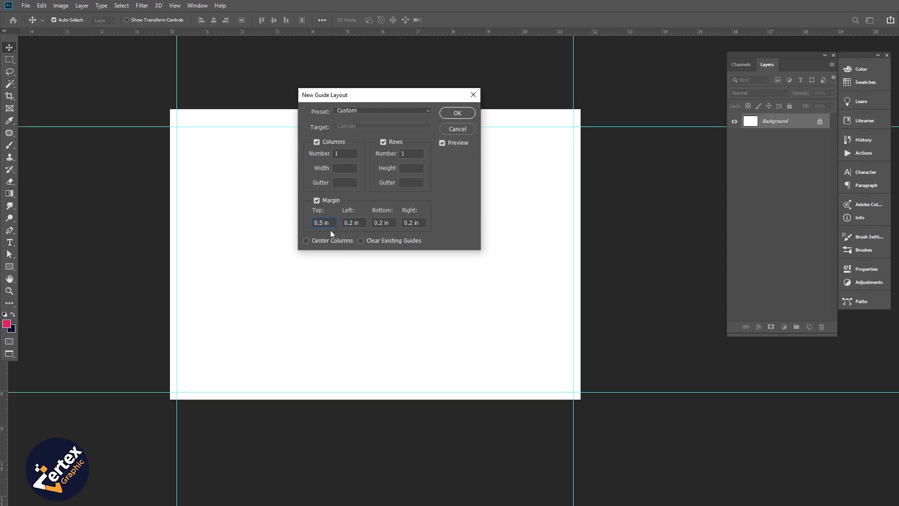
drag(323, 223, 357, 222)
text(0.5)
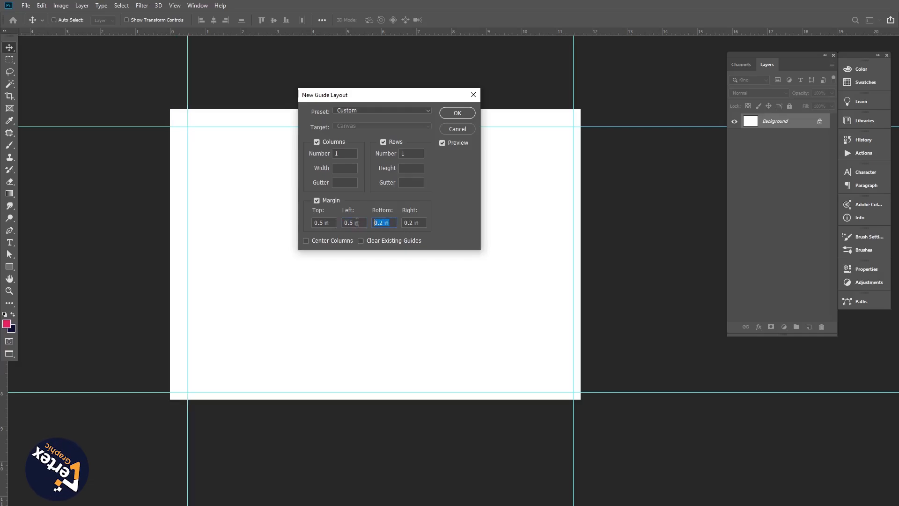
text(0.5)
drag(425, 223, 384, 222)
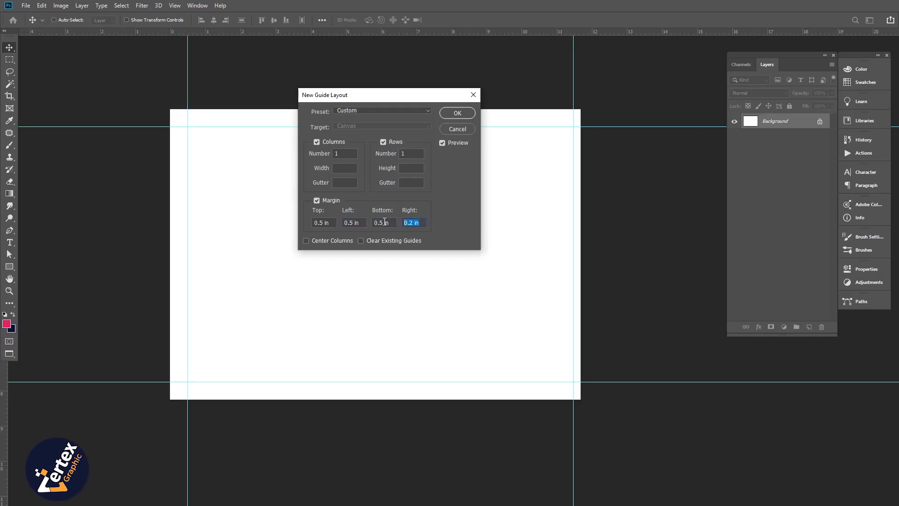
text(0.5)
click(457, 114)
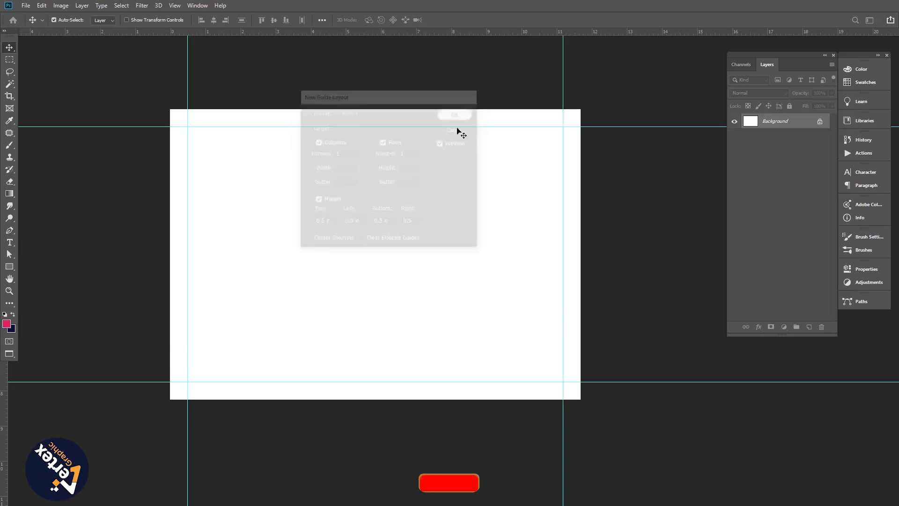
Add a vertical guide at the horizontal centre of the page.
drag(350, 217, 361, 231)
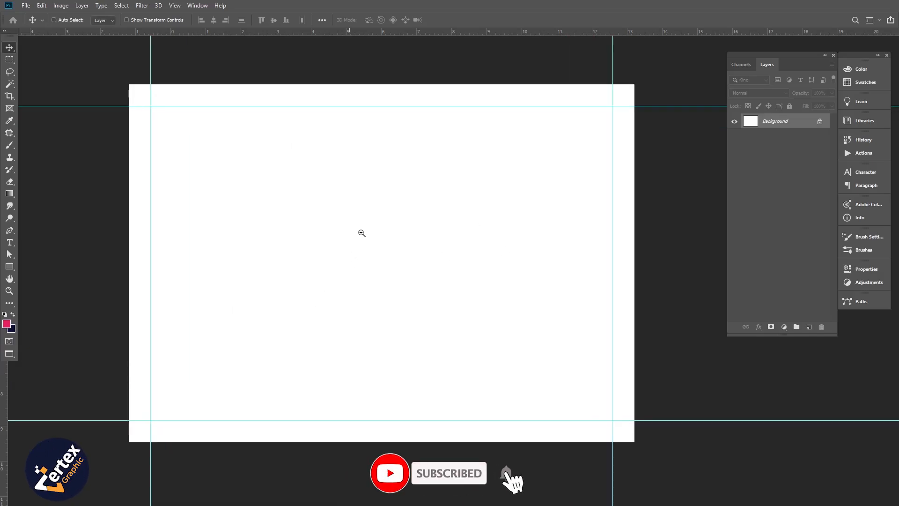
drag(4, 430, 382, 428)
drag(436, 335, 467, 334)
drag(411, 314, 400, 298)
scroll(432, 330, down, 2)
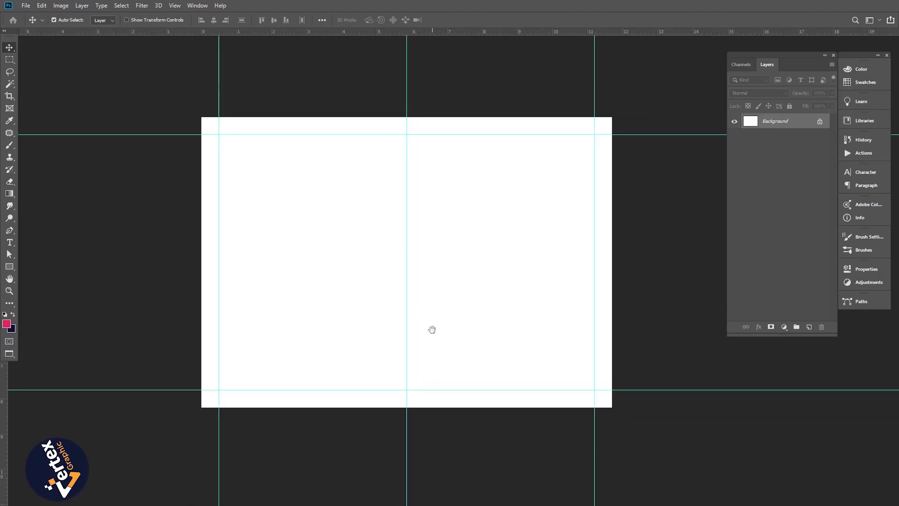
drag(432, 329, 433, 344)
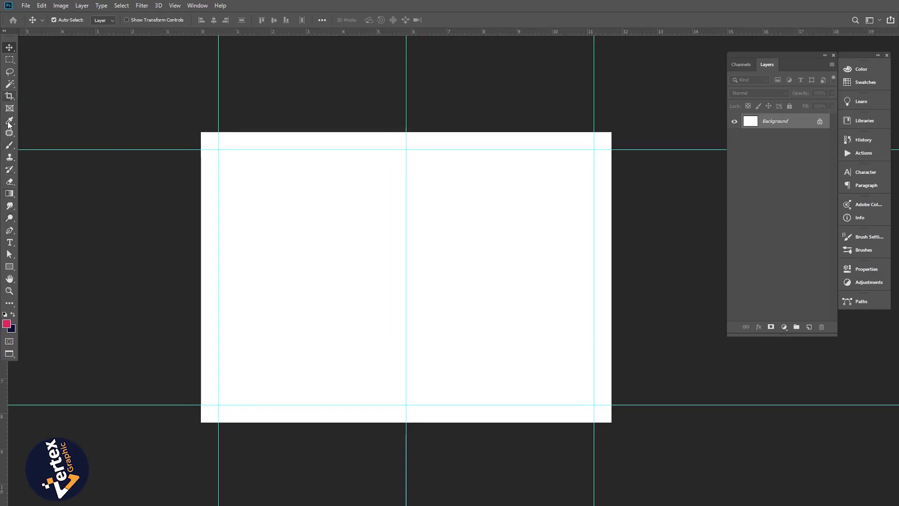
click(10, 231)
right_click(10, 232)
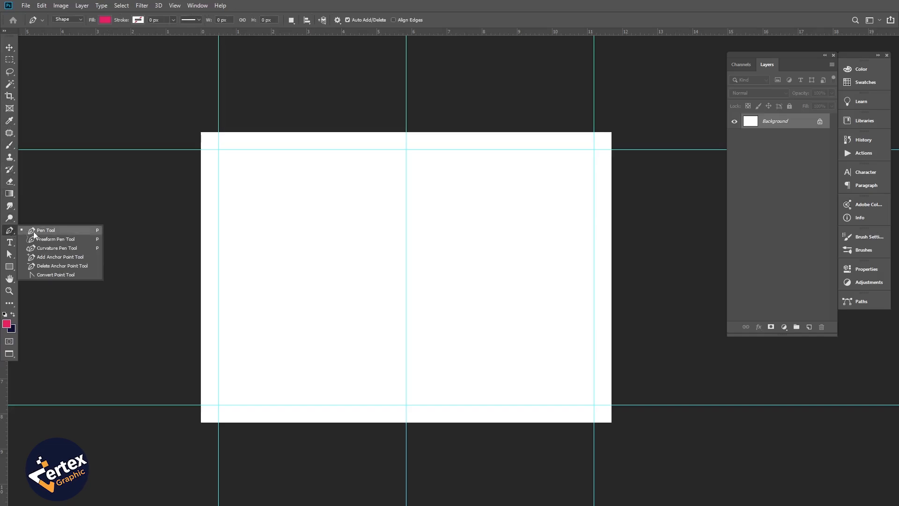
click(35, 231)
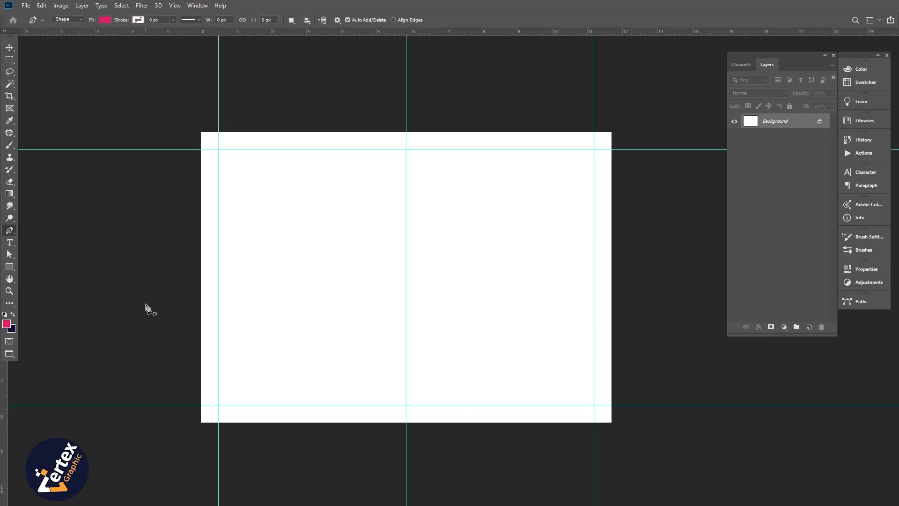
Draw a full-width rectangle shape about 3519 px by 1138 px across the lower part of the page.
right_click(8, 267)
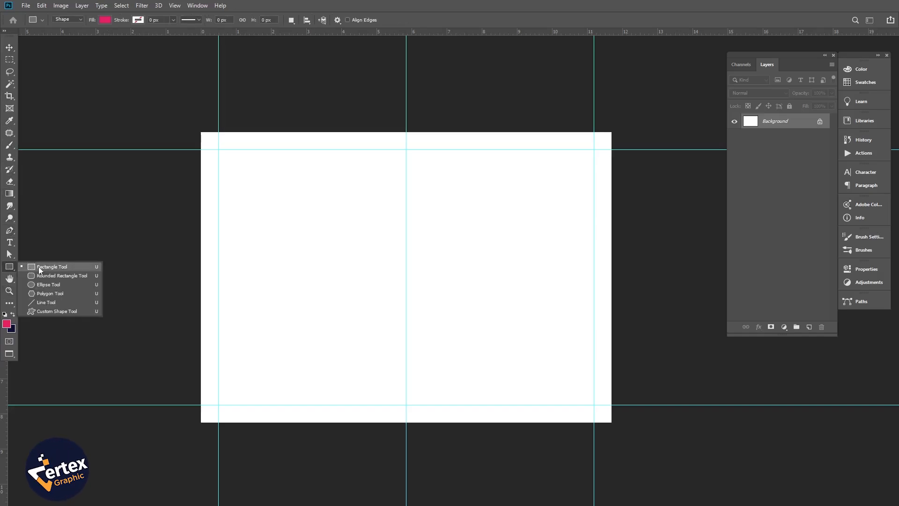
click(39, 266)
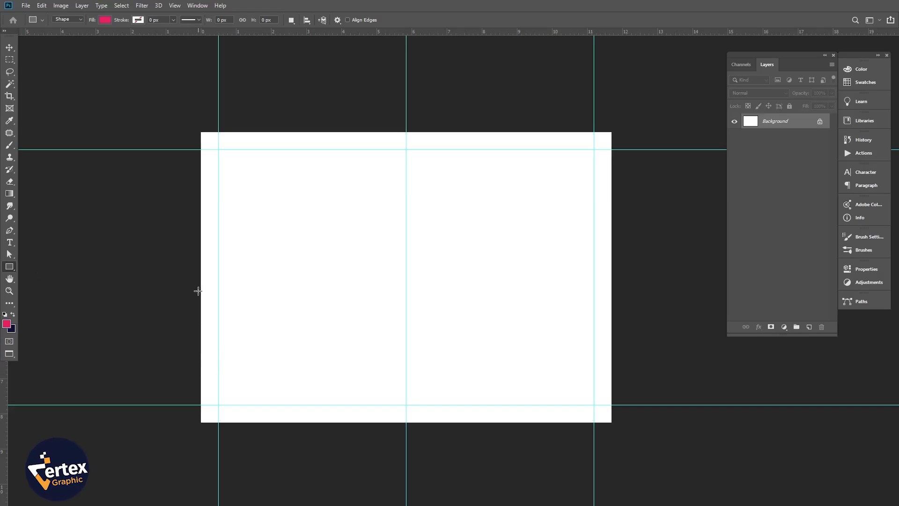
drag(200, 291, 612, 424)
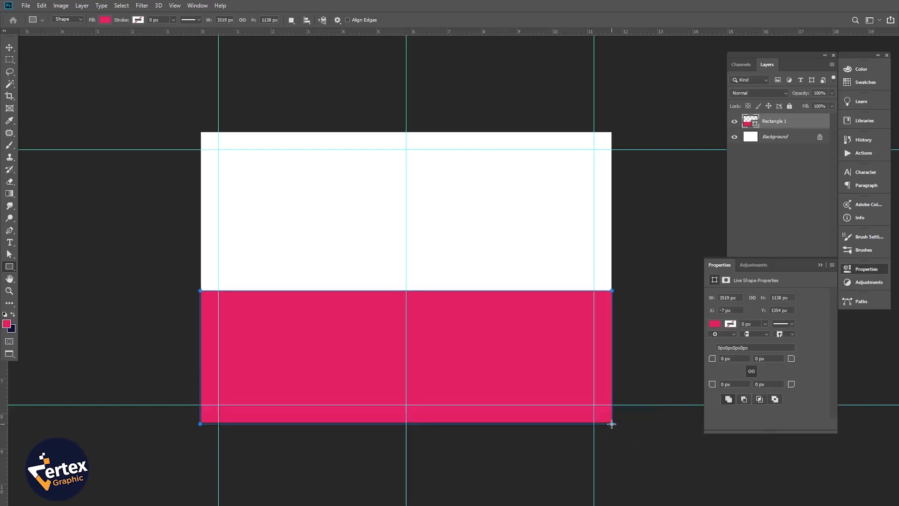
Change the rectangle's fill to the medium gray from the recently used colors and collapse the shape's properties.
click(10, 50)
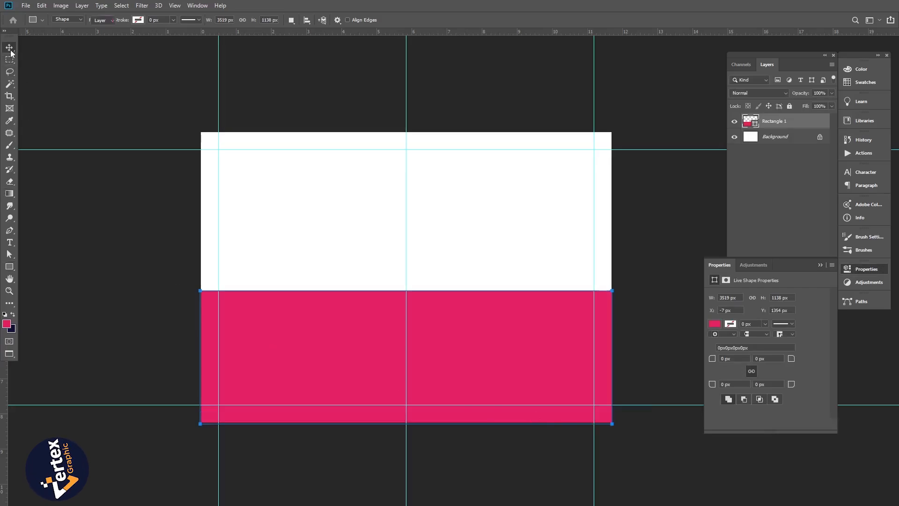
click(720, 325)
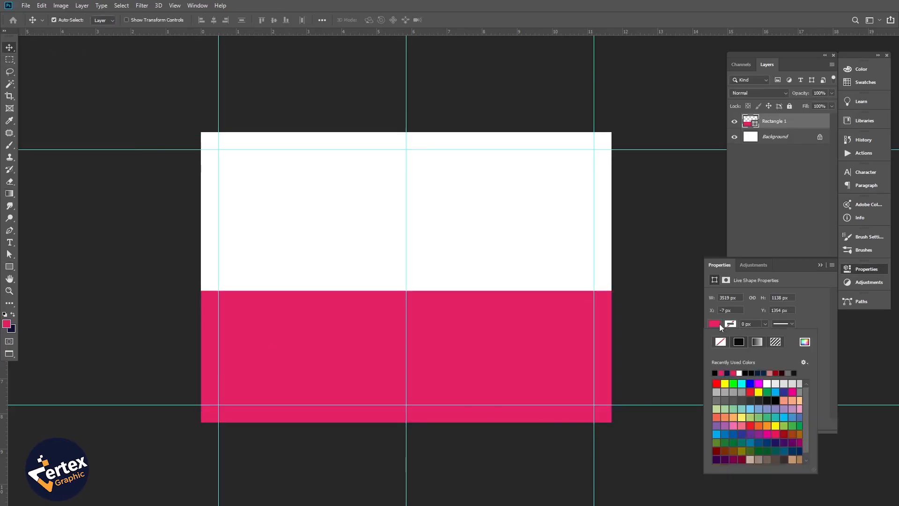
click(789, 372)
click(145, 279)
click(319, 327)
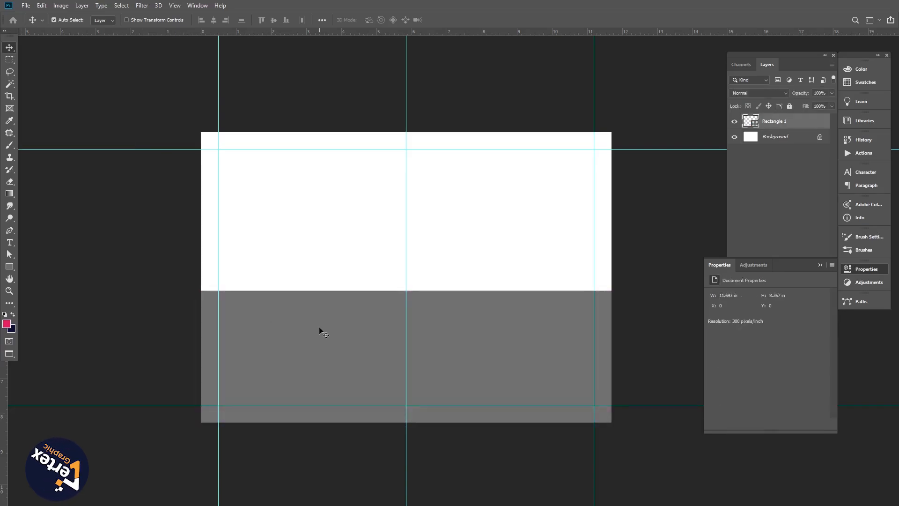
click(819, 266)
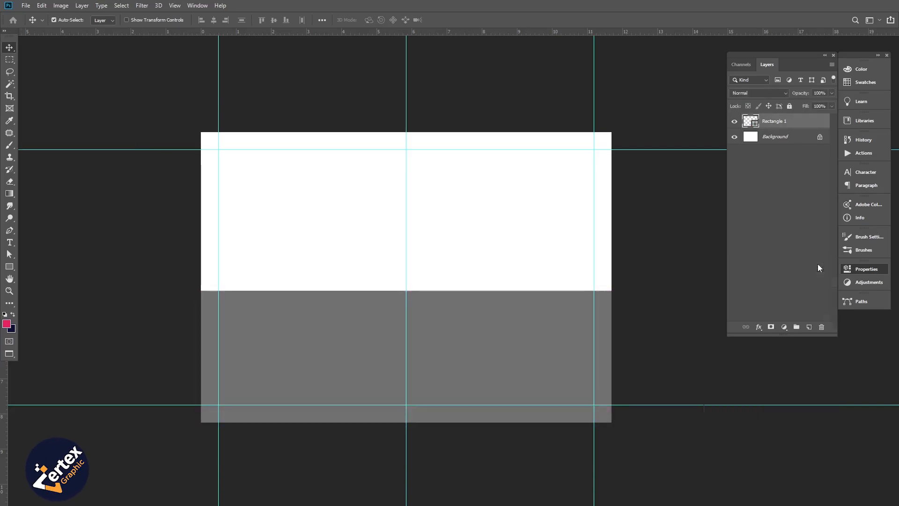
Add an anchor point at the middle of the gray rectangle's upper edge and pull its handles to form an S-shaped wave.
click(10, 232)
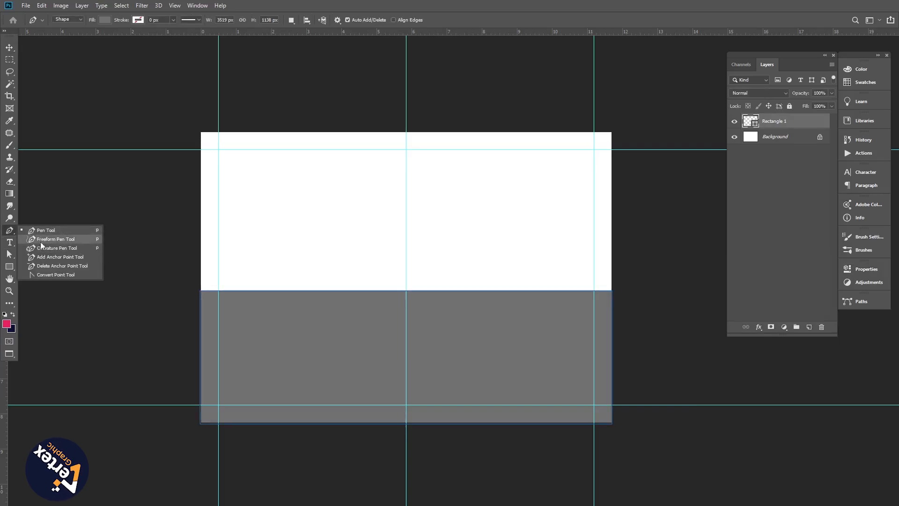
click(40, 257)
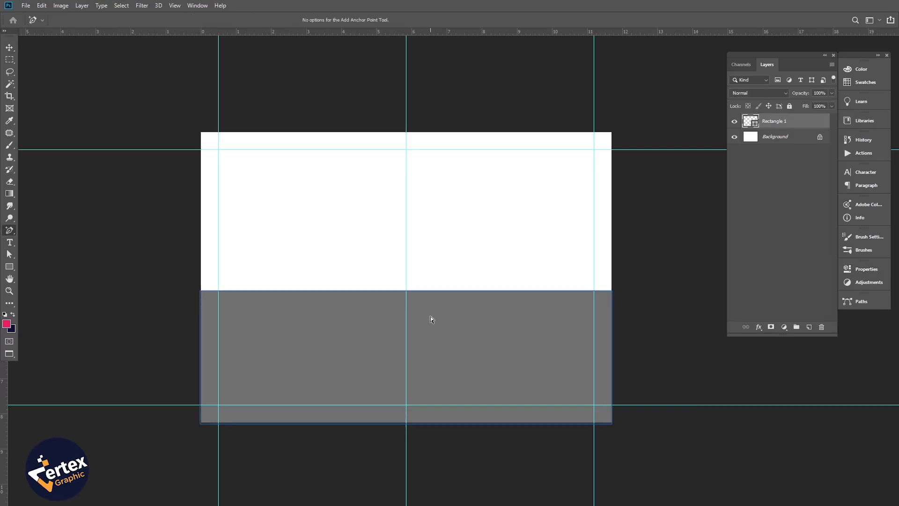
click(10, 230)
click(47, 275)
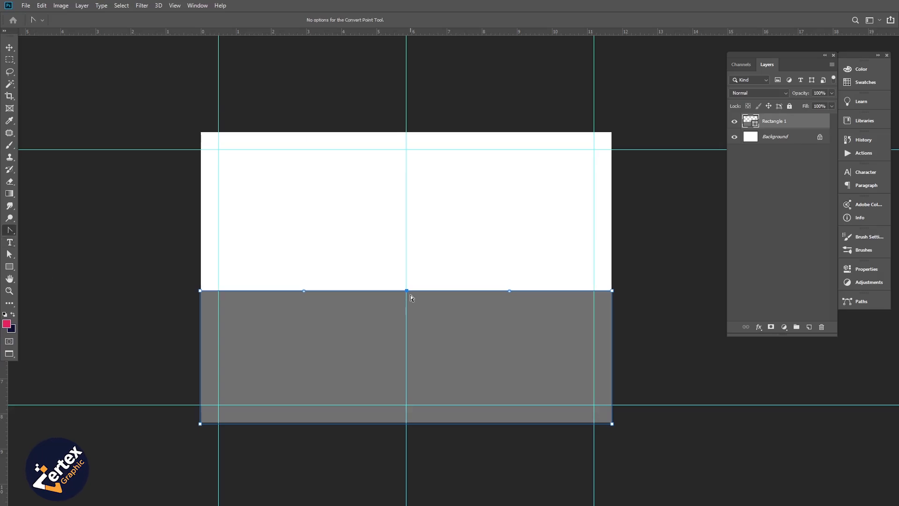
drag(407, 291, 541, 350)
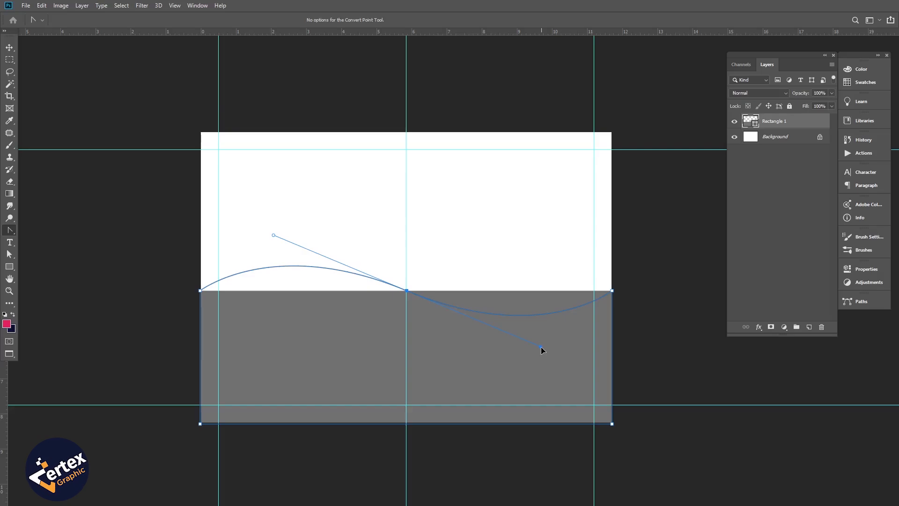
mouse_move(541, 347)
mouse_down()
mouse_move(562, 336)
mouse_move(549, 340)
mouse_up()
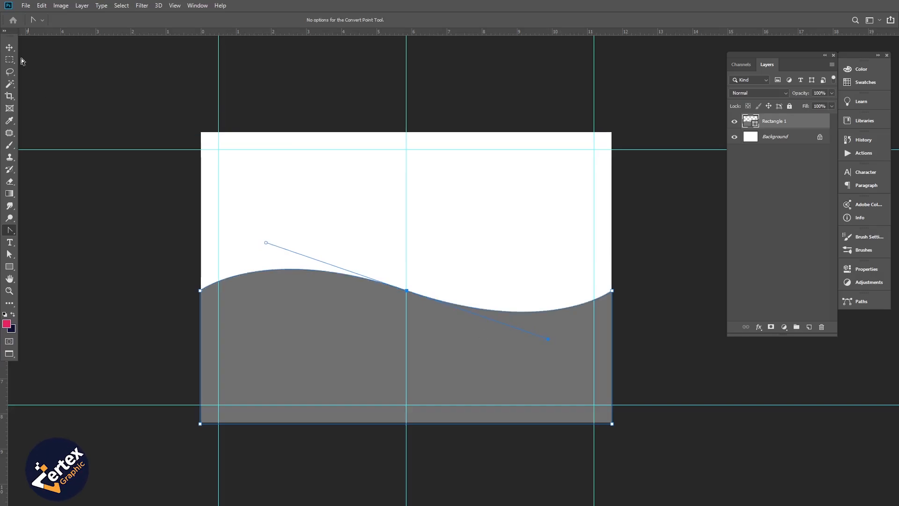
click(11, 48)
click(146, 321)
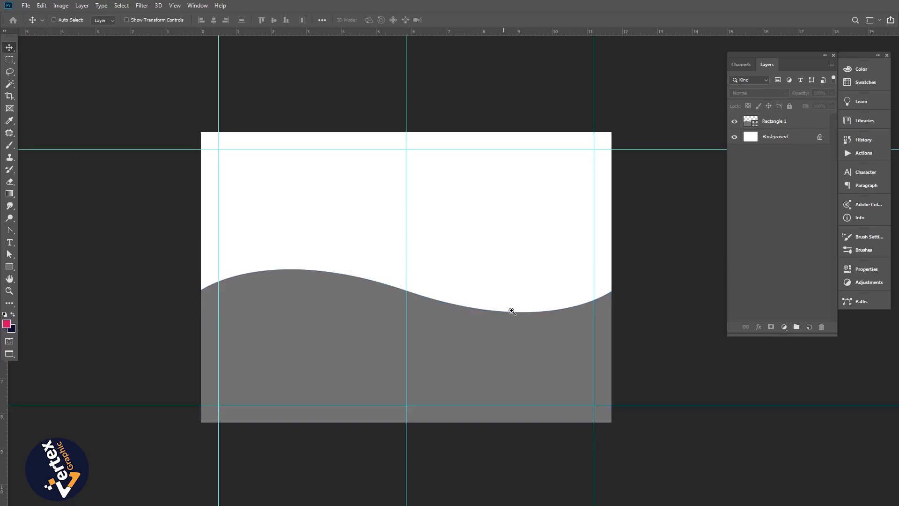
Move the gray wave shape down the page until its center is at about Y 2199.5 px.
drag(511, 312, 504, 361)
ctrl+click(504, 361)
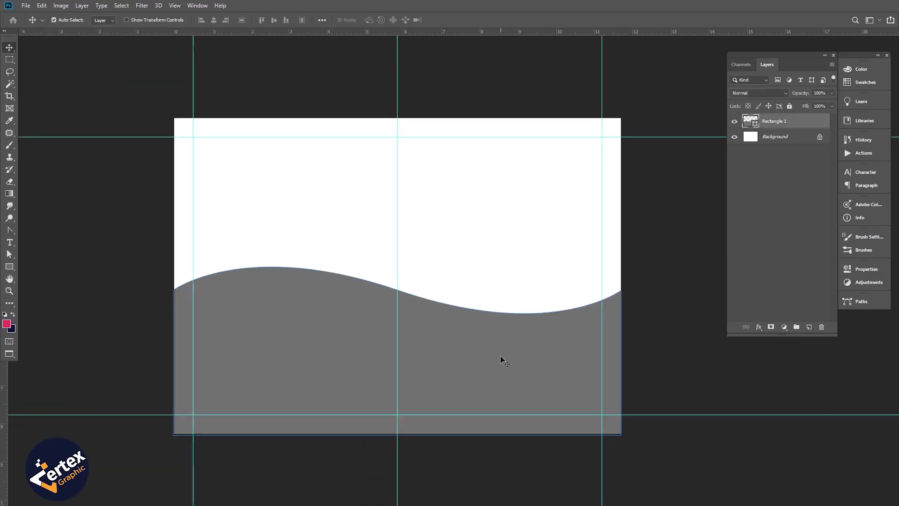
key(ctrl+t)
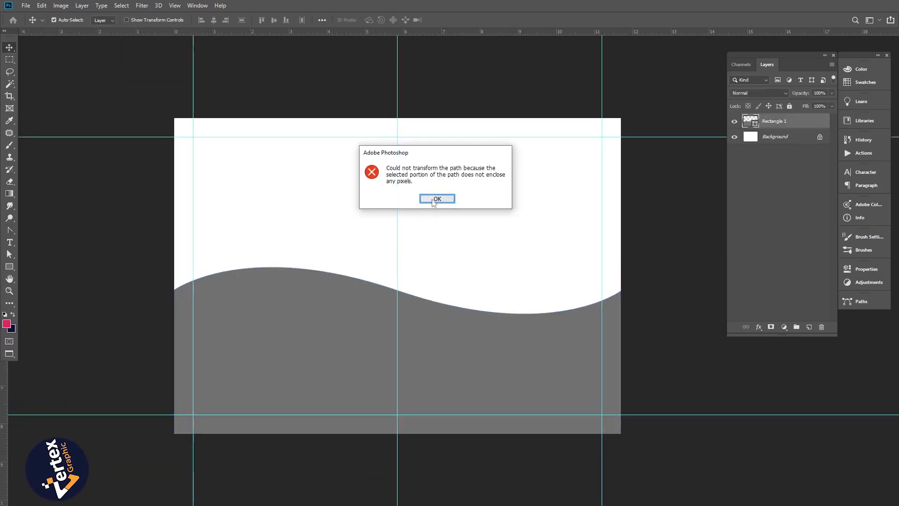
click(434, 204)
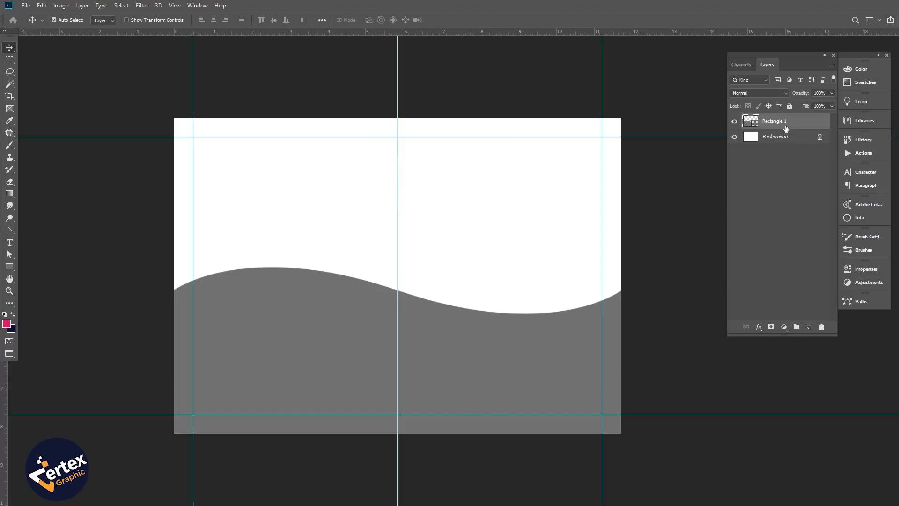
key(ctrl+t)
drag(448, 337, 447, 385)
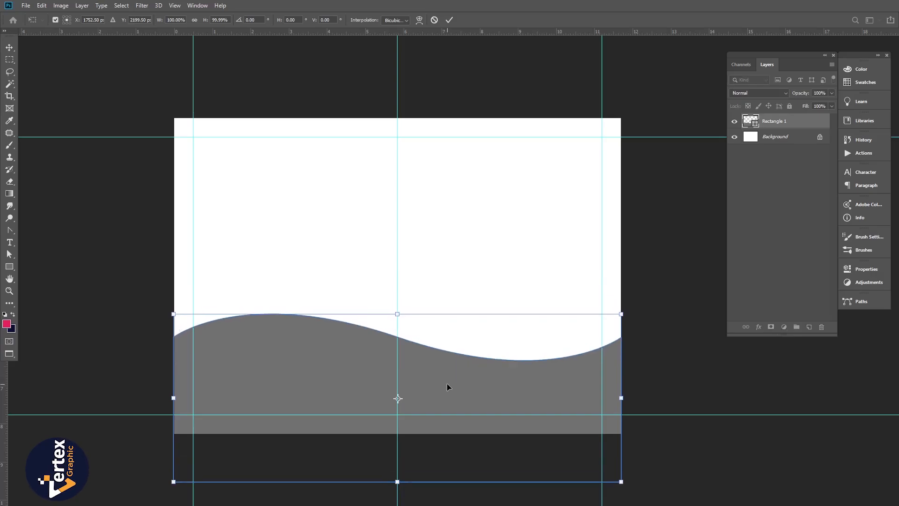
key(Return)
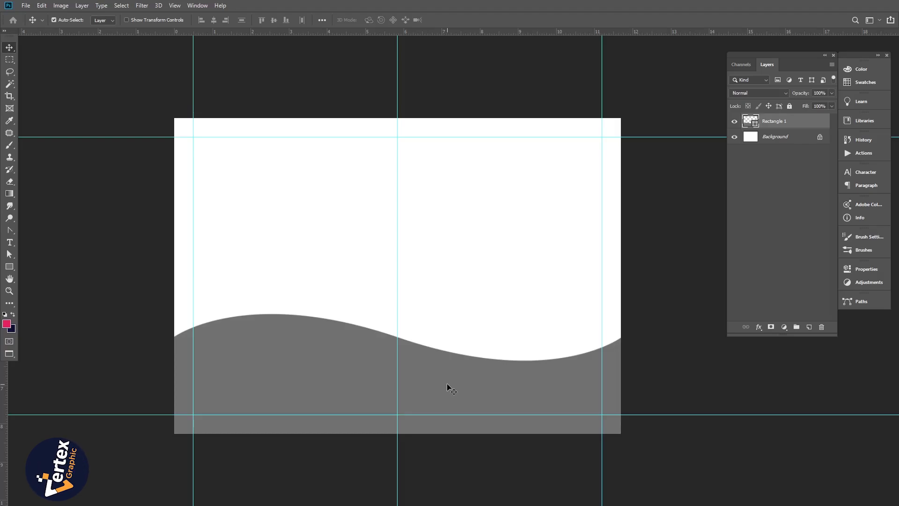
Stretch the gray wave shape horizontally about its center so it extends past both side edges of the page.
key(ctrl+t)
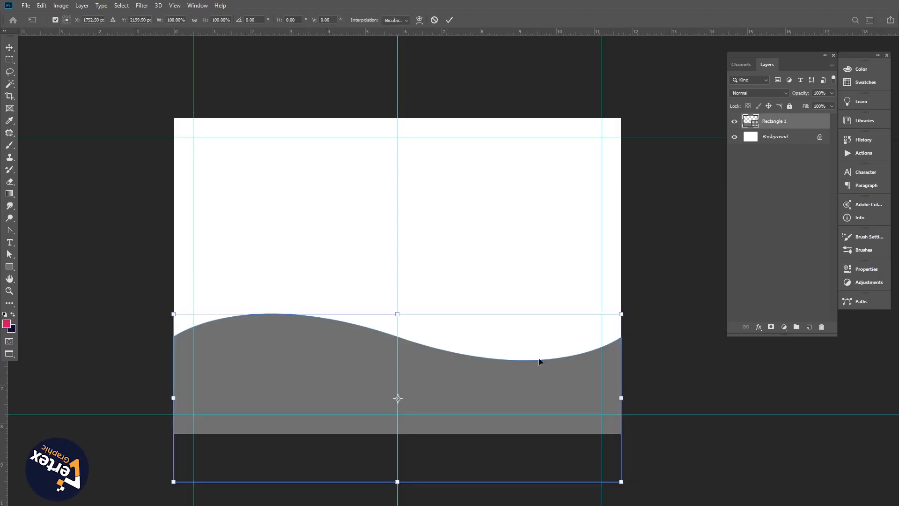
drag(626, 400, 662, 401)
key(Return)
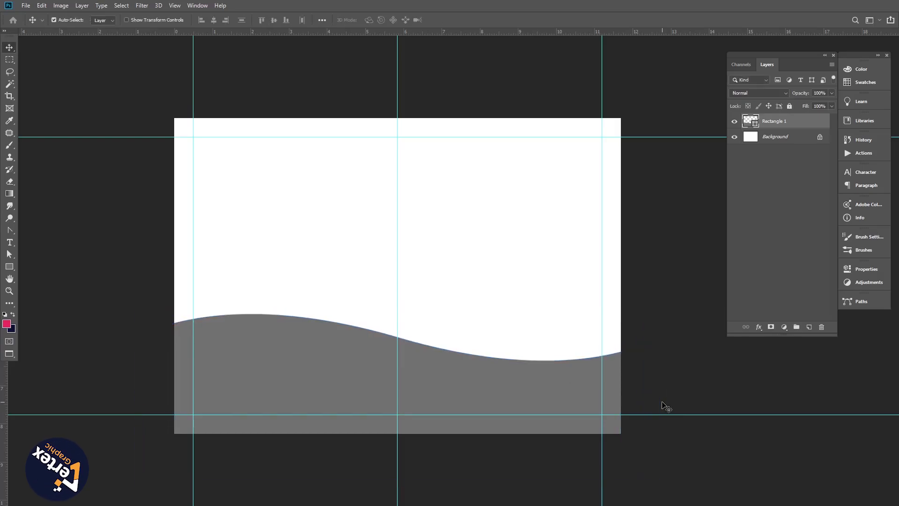
drag(415, 359, 418, 363)
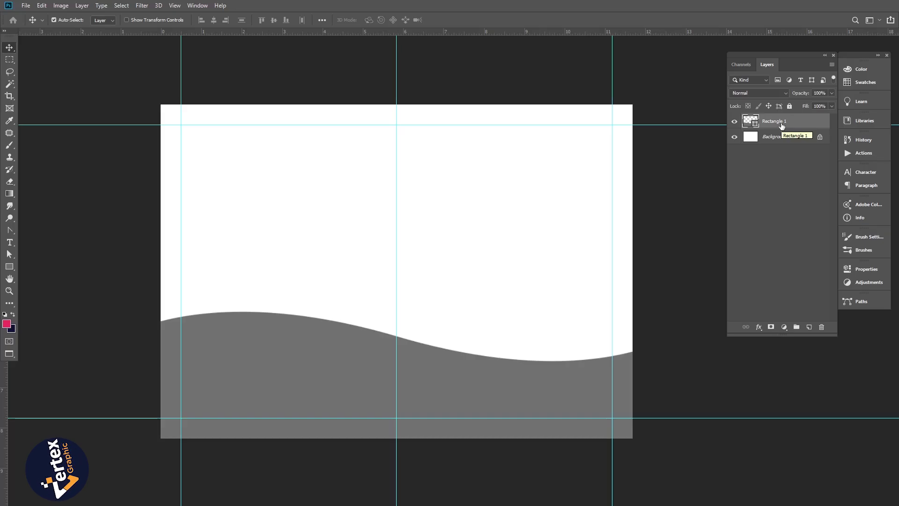
click(42, 6)
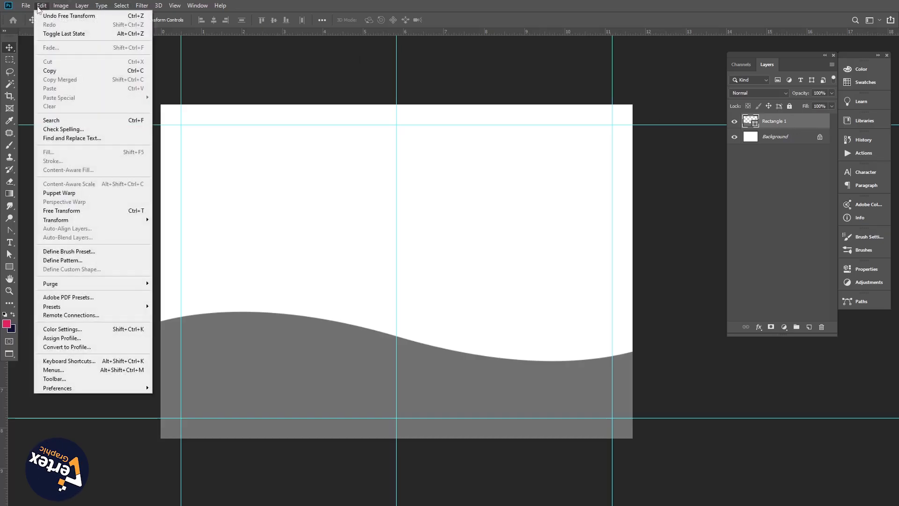
click(50, 70)
click(42, 6)
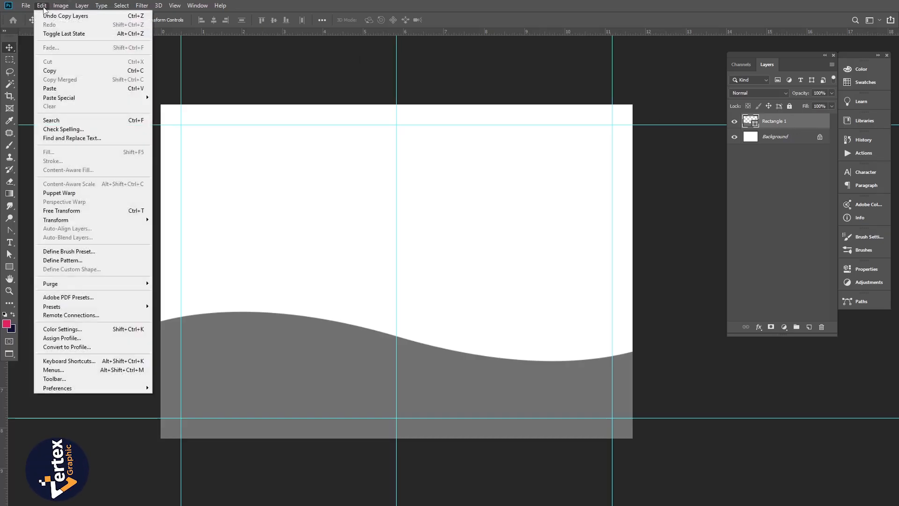
click(61, 89)
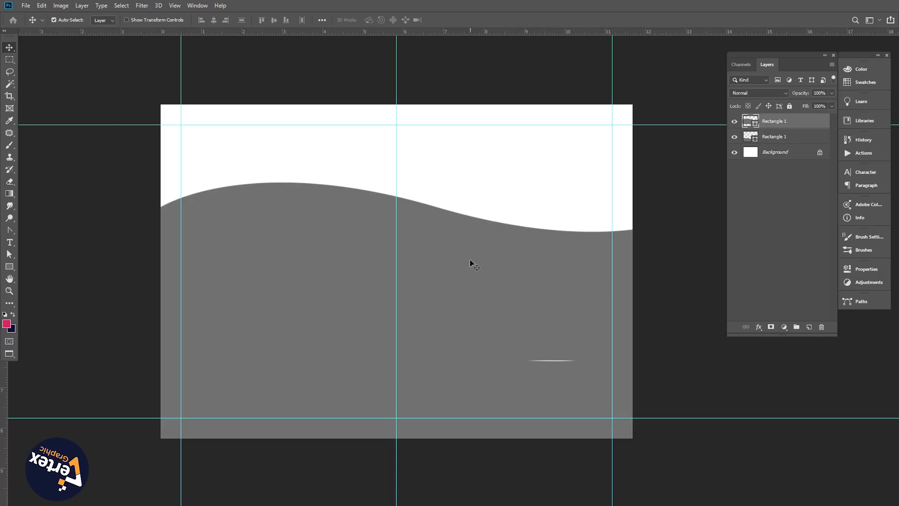
drag(469, 256, 470, 360)
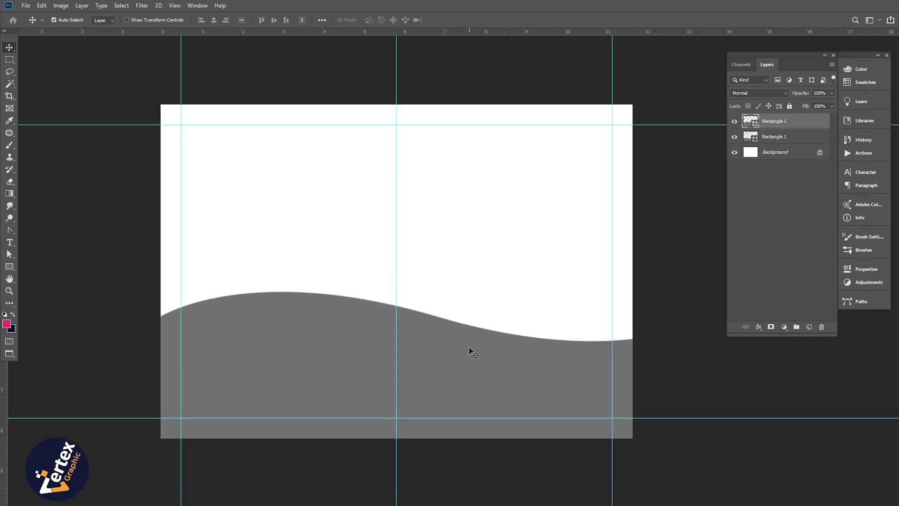
key(Delete)
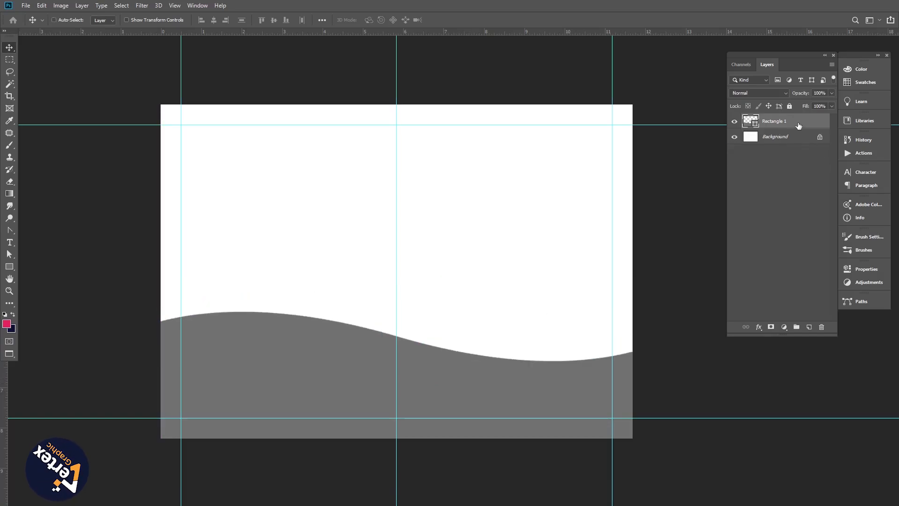
Duplicate the gray wave shape layer and change the fill of the original beneath it to muted red cb7272.
key(ctrl+j)
click(777, 140)
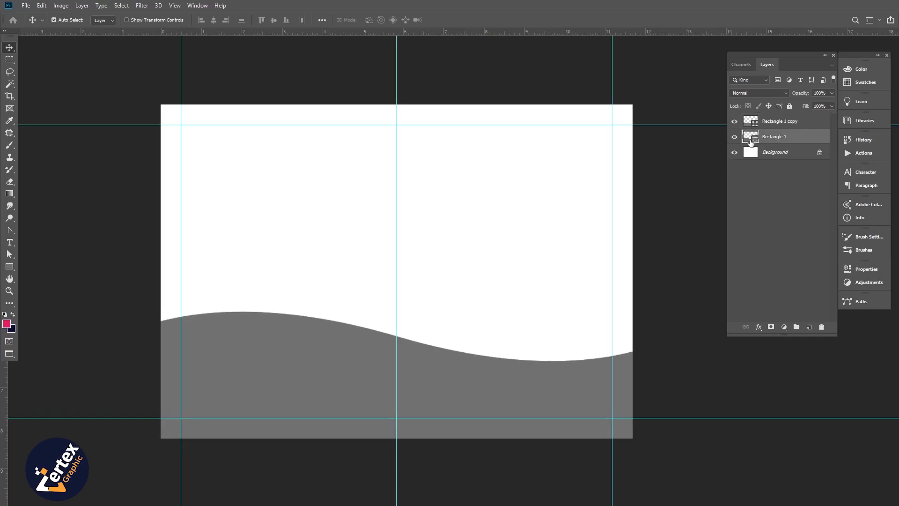
double_click(749, 137)
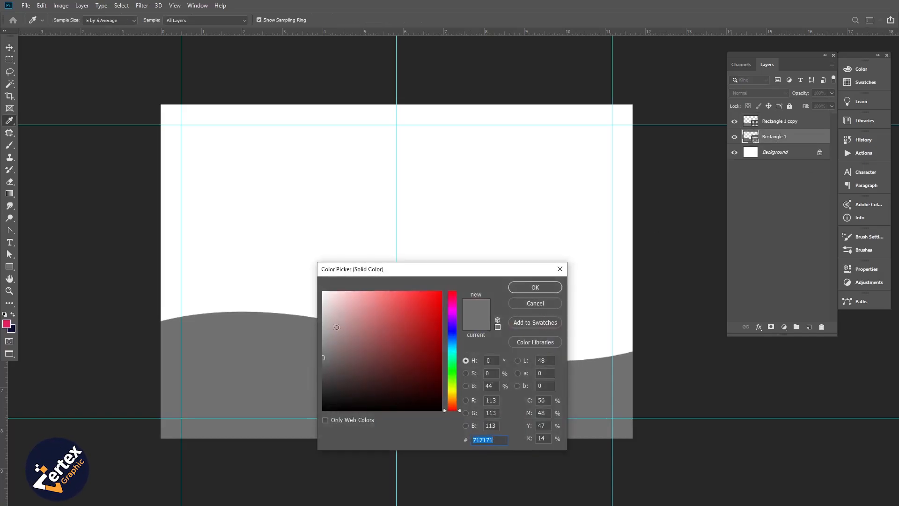
text(cecece)
drag(363, 327, 375, 315)
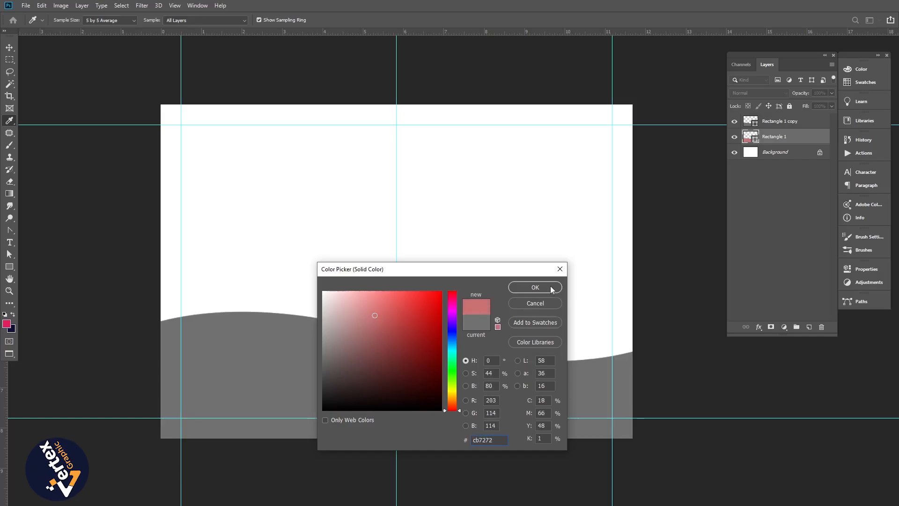
click(535, 287)
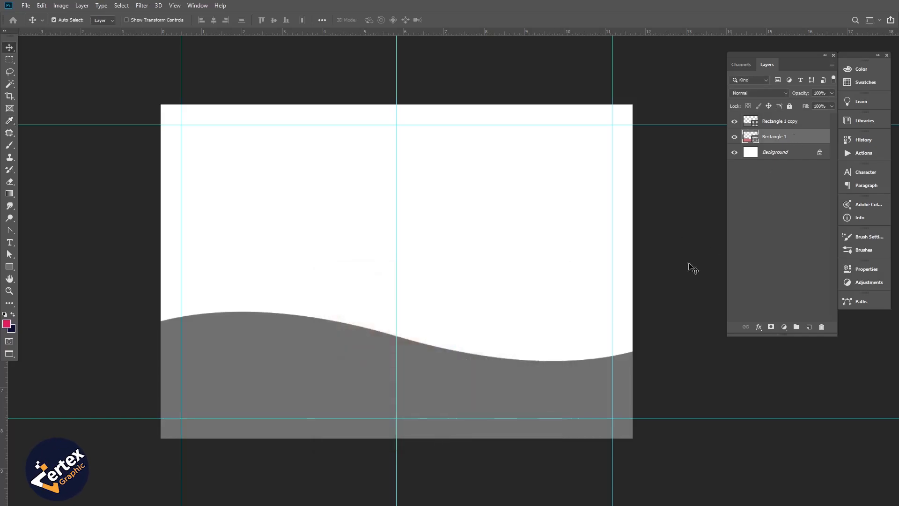
Nudge the muted red wave up about 0.77 in so it forms a band above the gray wave.
key(ctrl+shift+Up)
key(ctrl+shift+Up)
key(ctrl+shift+Up)
key(shift+Up)
key(shift+Up)
key(shift+Up)
key(shift+Up)
key(shift+Up)
key(shift+Up)
key(shift+Up)
key(shift+Up)
key(shift+Up)
key(shift+Up)
key(shift+Up)
key(shift+Up)
key(shift+Up)
key(shift+Up)
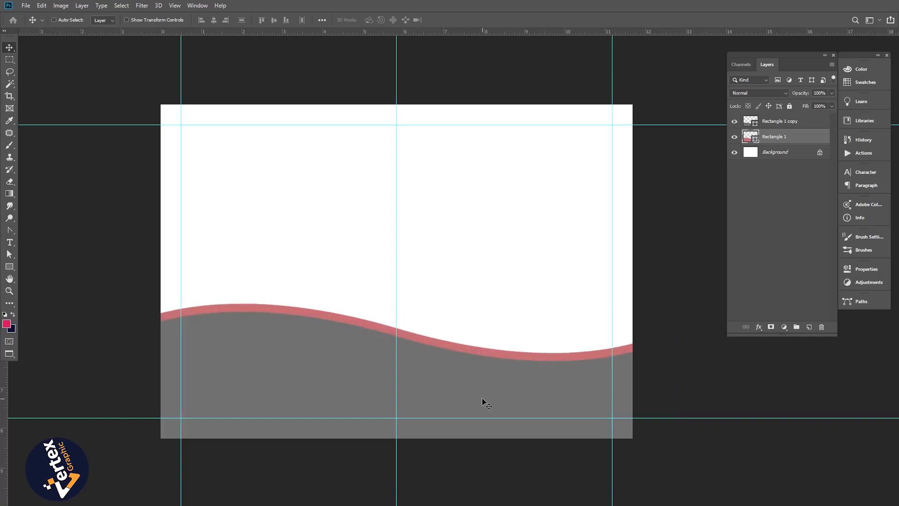
key(shift+Up)
key(shift+Up)
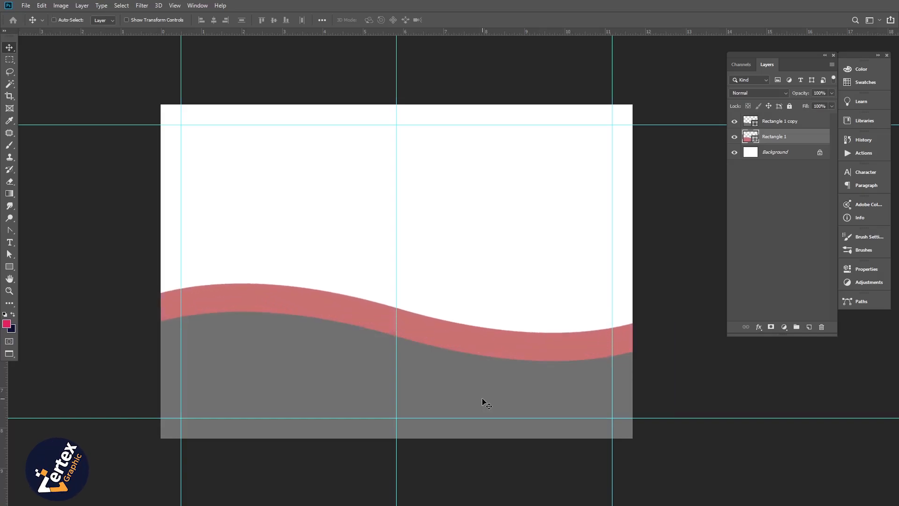
key(shift+Up)
Rotate the muted red wave slightly clockwise so its band tapers toward the right edge of the page.
key(ctrl+t)
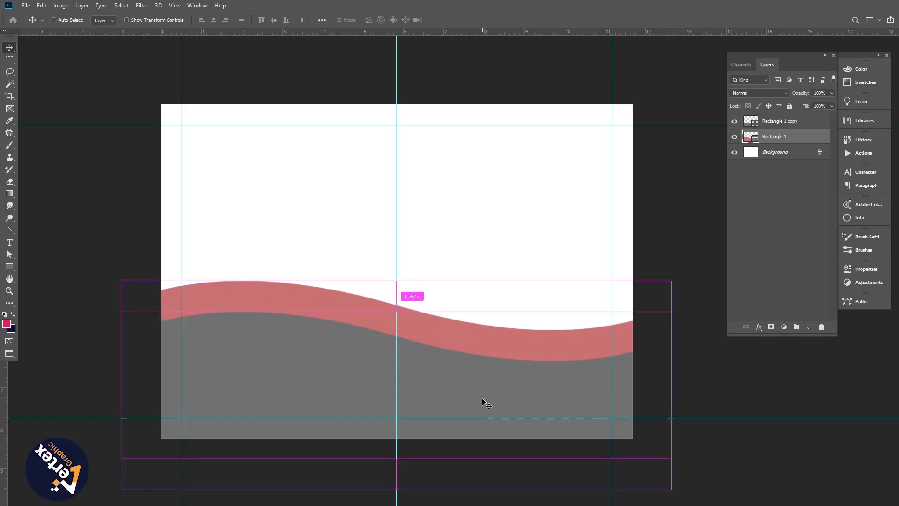
drag(673, 269, 681, 293)
drag(680, 293, 684, 301)
key(Return)
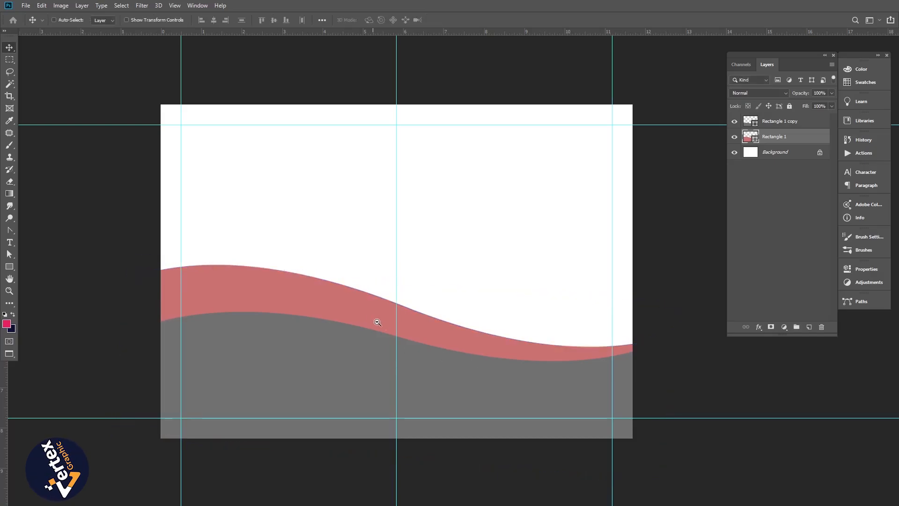
Change the fill of the gray front wave to the dark navy background color 0d1137.
scroll(382, 325, up, 2)
scroll(382, 325, down, 1)
drag(420, 323, 411, 329)
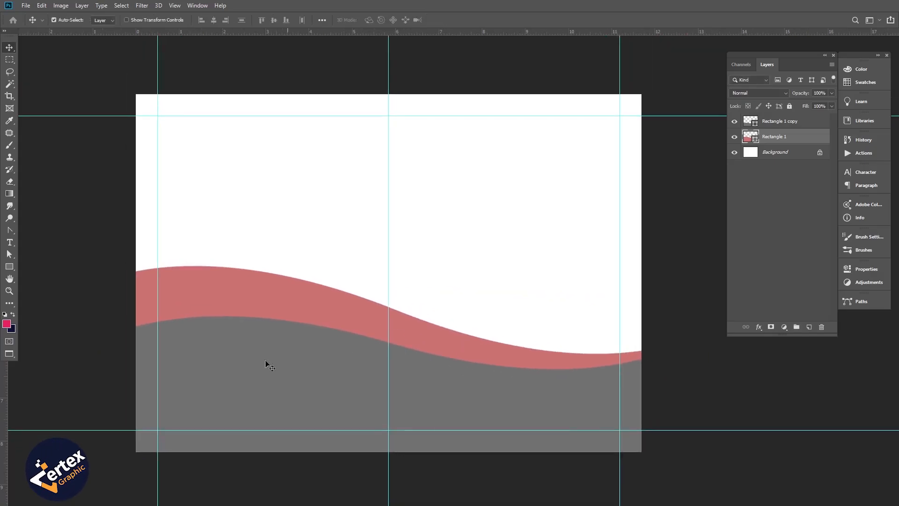
click(224, 374)
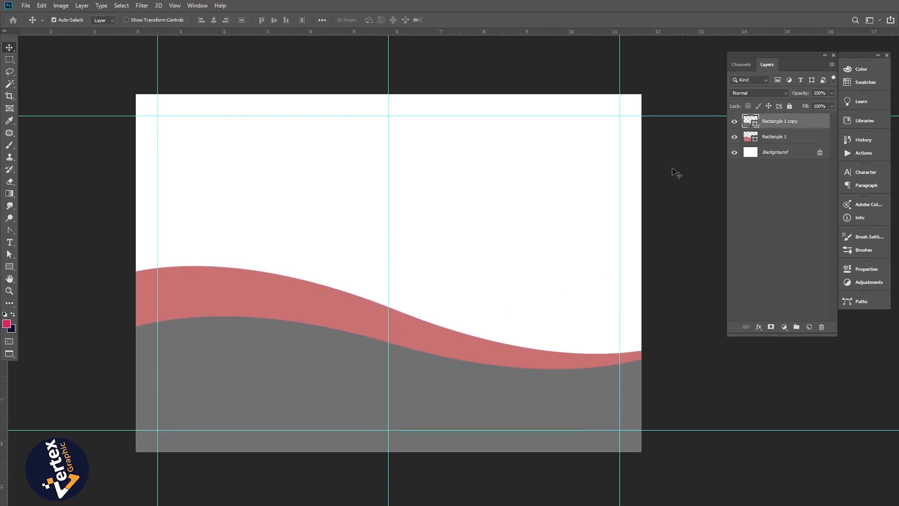
double_click(751, 121)
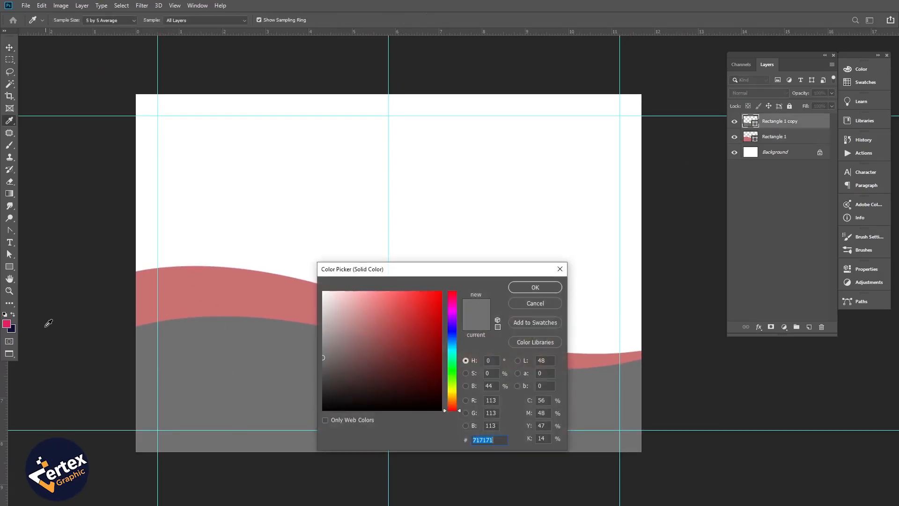
text(0d1137)
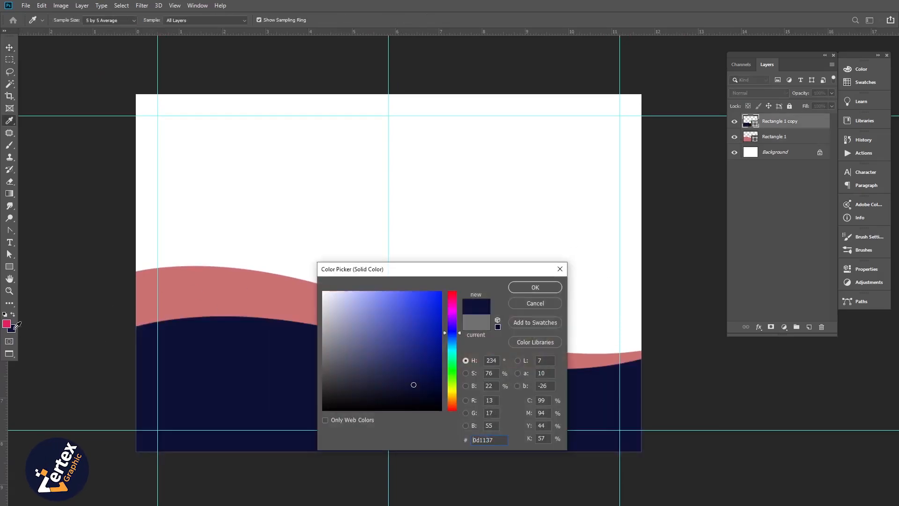
click(532, 290)
Change the fill of the muted red wave behind it to the pink foreground color e52165.
click(759, 137)
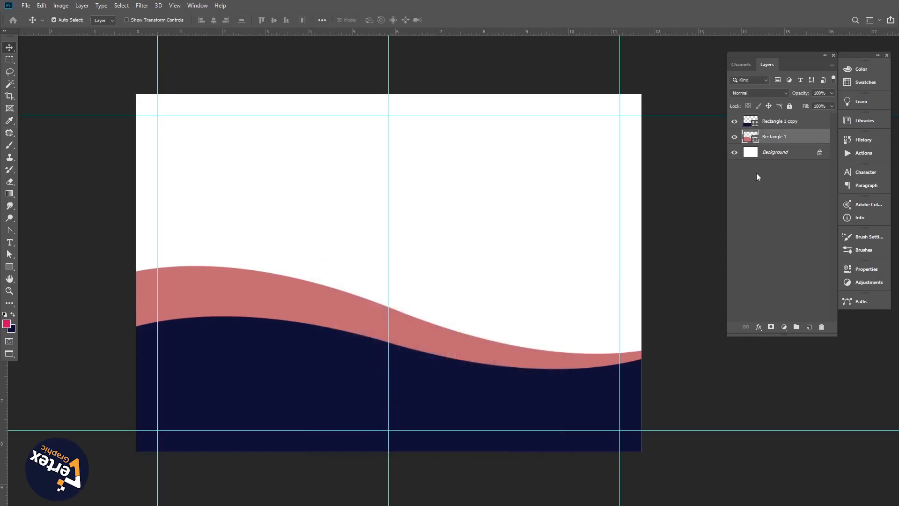
double_click(746, 139)
text(e52165)
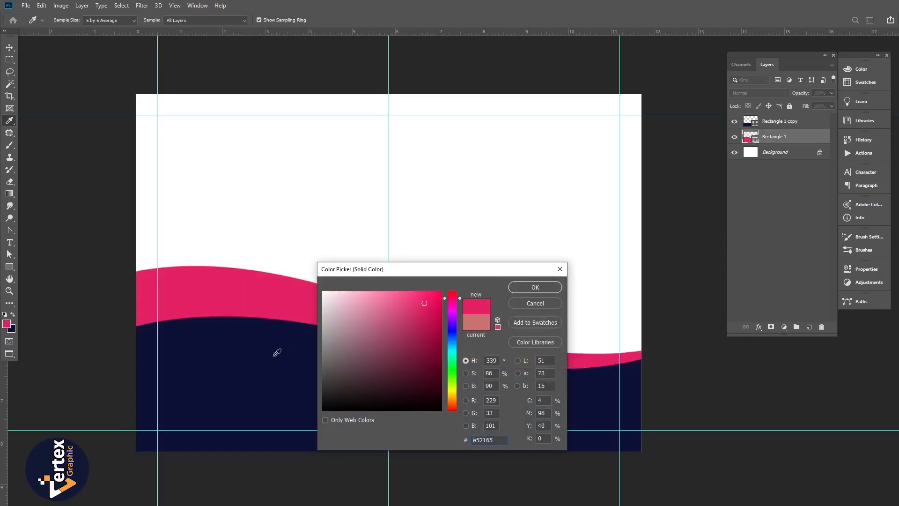
click(537, 287)
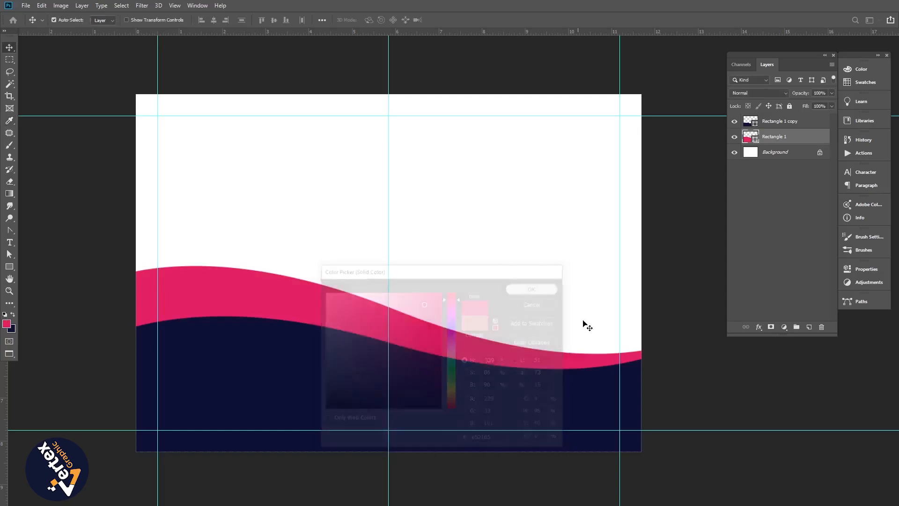
ctrl+click(284, 319)
mouse_move(296, 328)
mouse_down()
mouse_move(285, 328)
mouse_move(311, 334)
mouse_up()
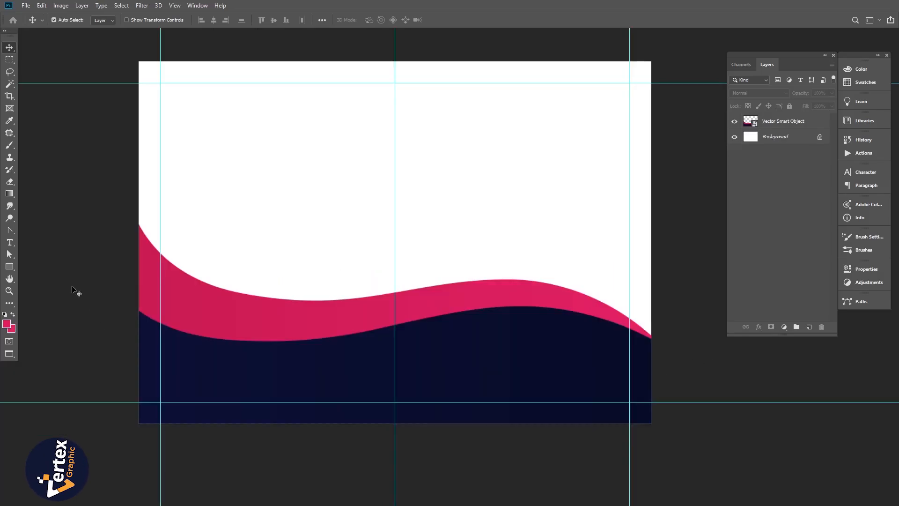
Draw a closed curved shape with the Pen tool from the pink wave's crest past the page's right edge, and place its layer beneath the waves.
click(9, 230)
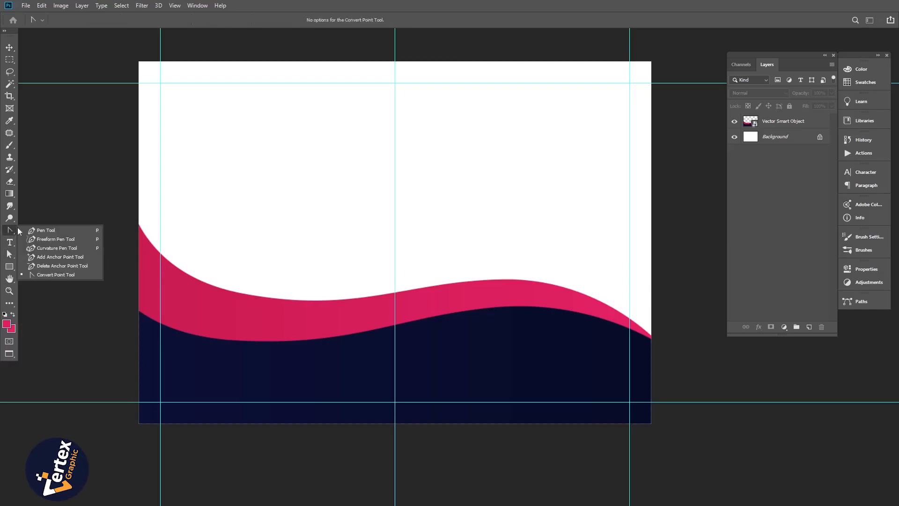
click(47, 230)
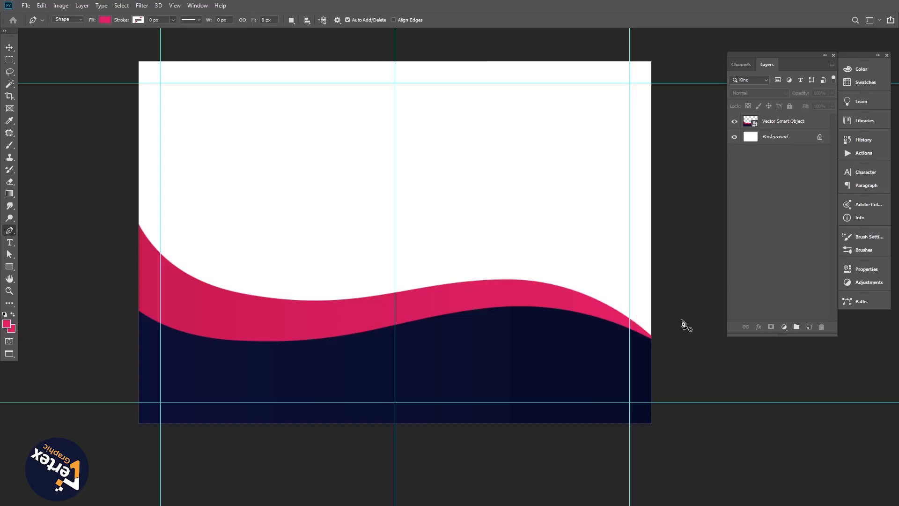
click(694, 311)
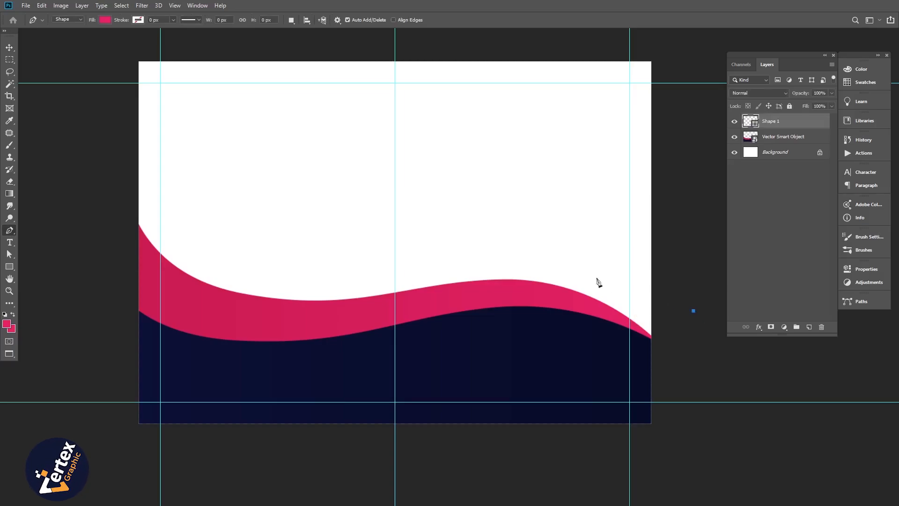
drag(504, 278, 407, 295)
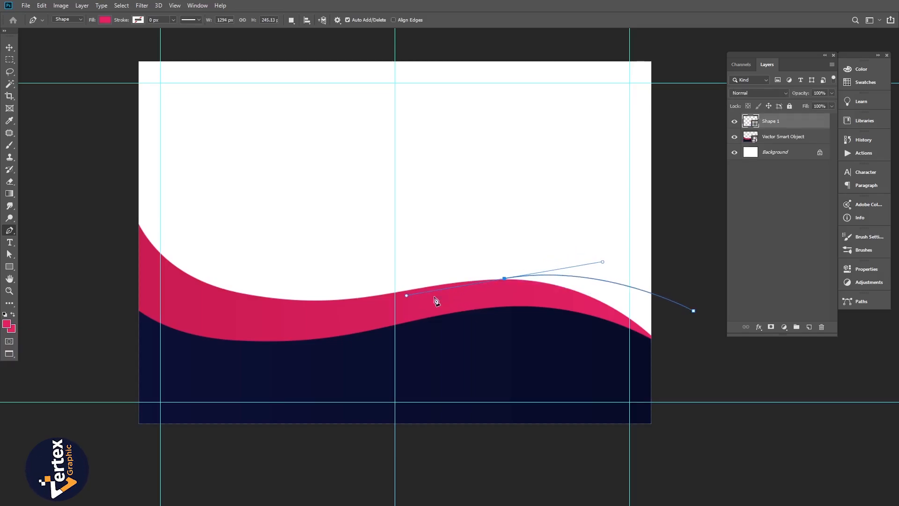
alt+click(504, 279)
click(503, 321)
click(677, 382)
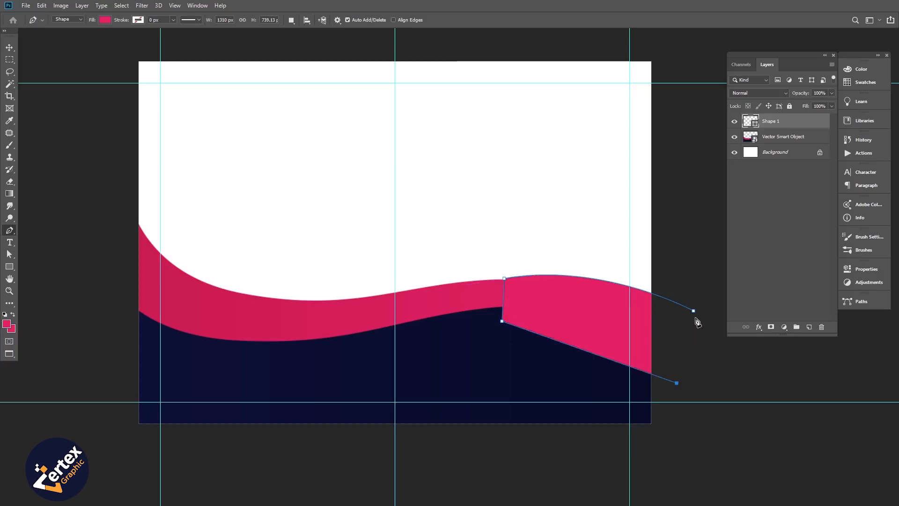
click(694, 311)
click(14, 47)
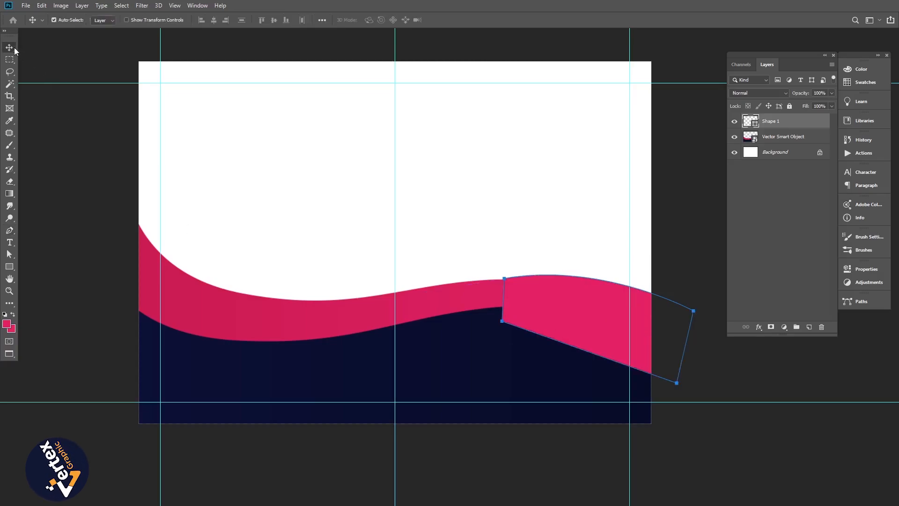
drag(809, 129, 800, 143)
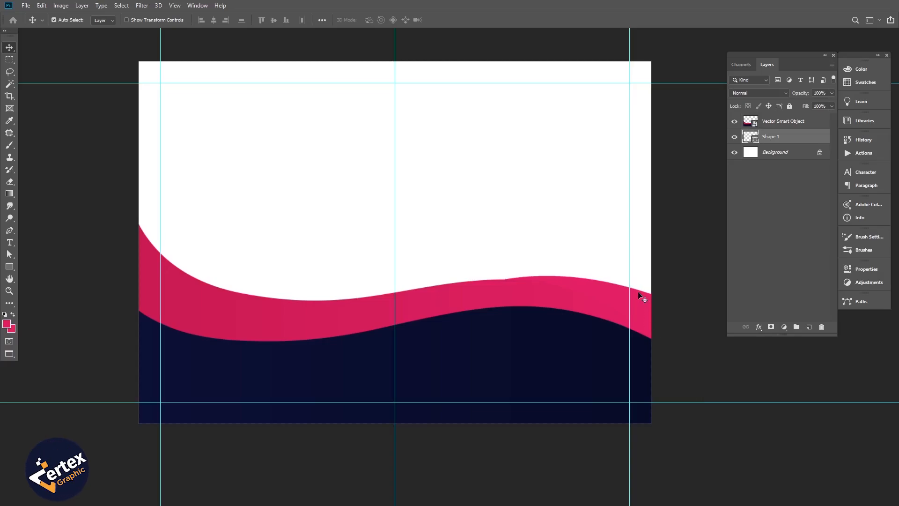
Change the fill color of the new shape behind the waves to light gray efefef.
double_click(812, 137)
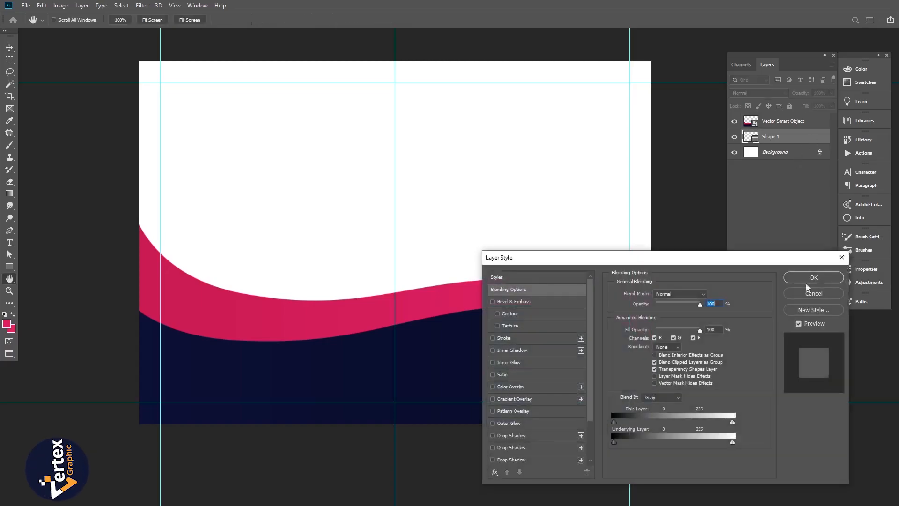
click(811, 294)
double_click(748, 136)
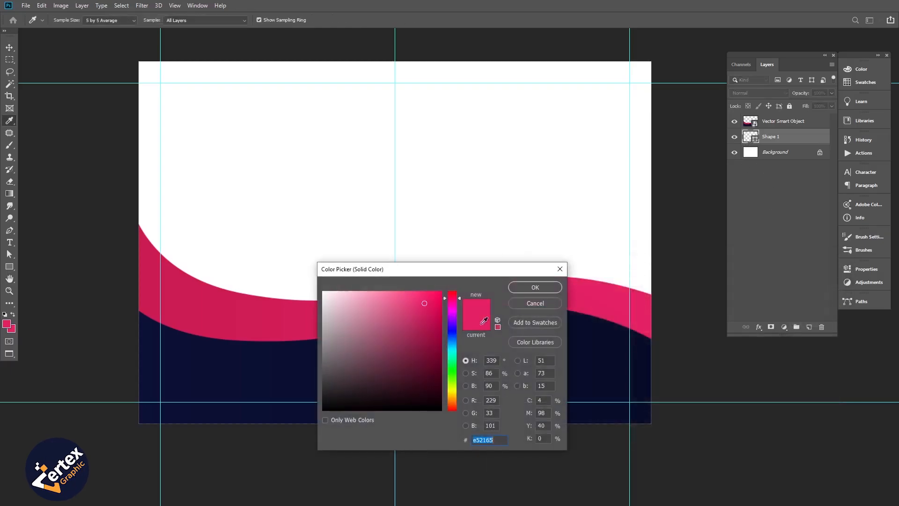
drag(329, 314, 309, 299)
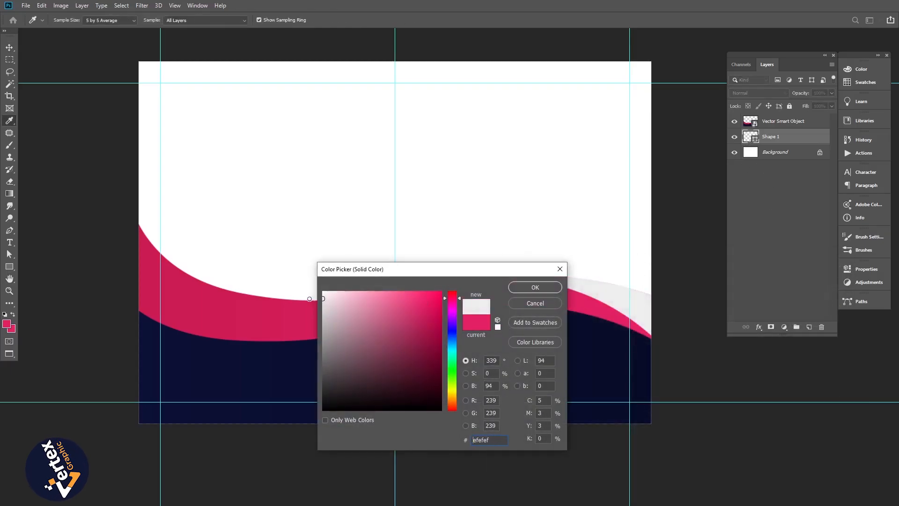
click(535, 287)
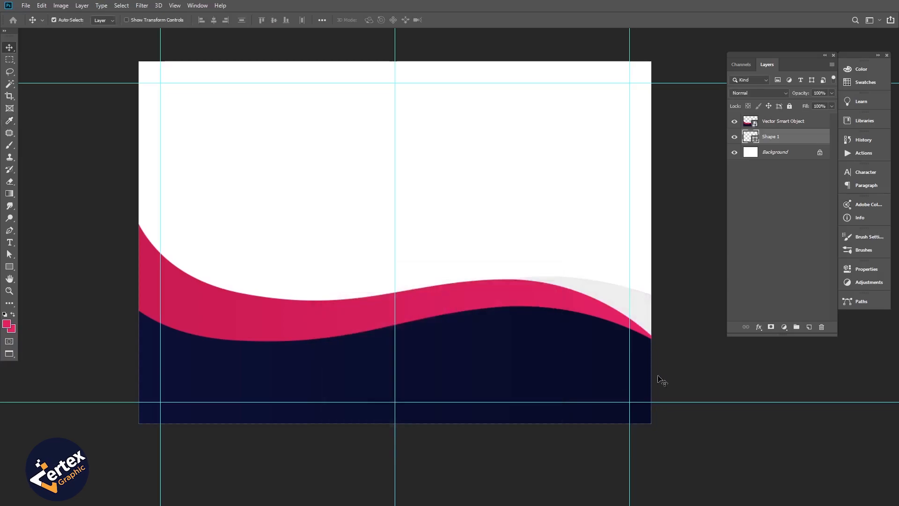
Add a Gradient Overlay to the light gray shape using the RB Silver Gradient 13 preset.
scroll(583, 292, up, 2)
scroll(607, 324, down, 3)
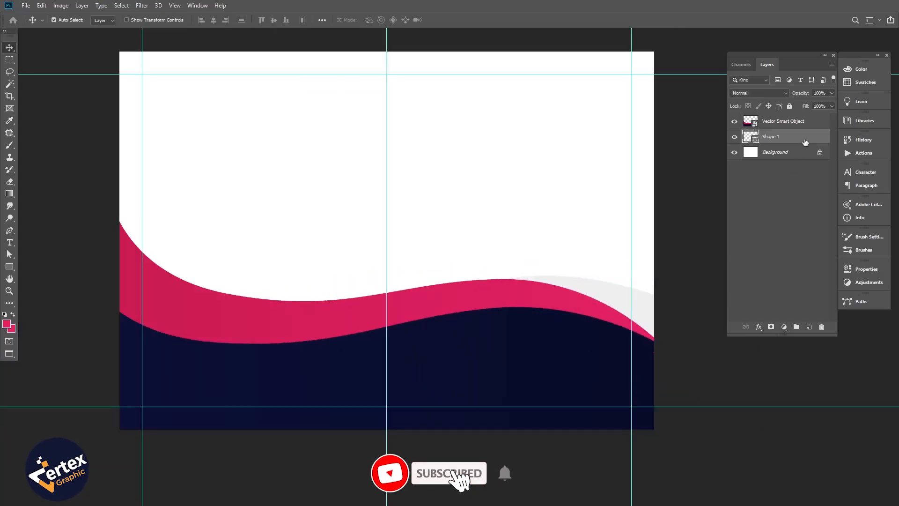
key(space)
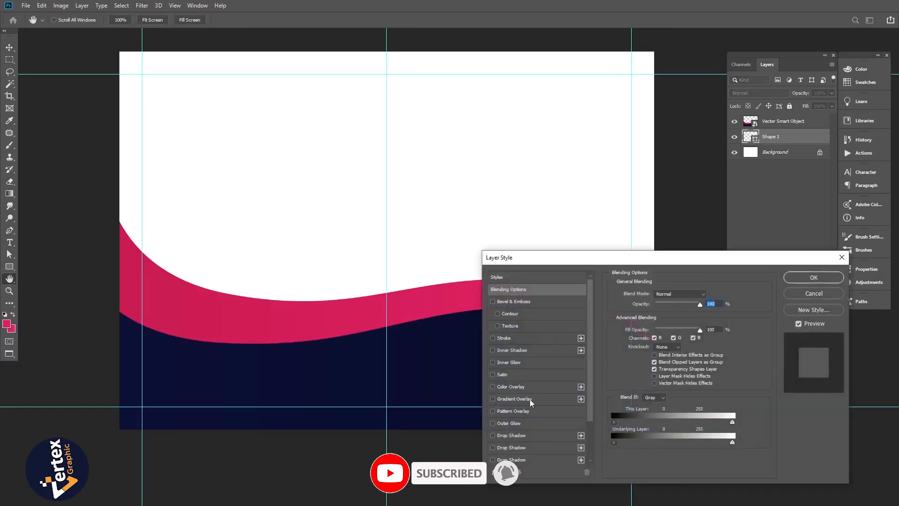
click(535, 399)
drag(608, 259, 779, 305)
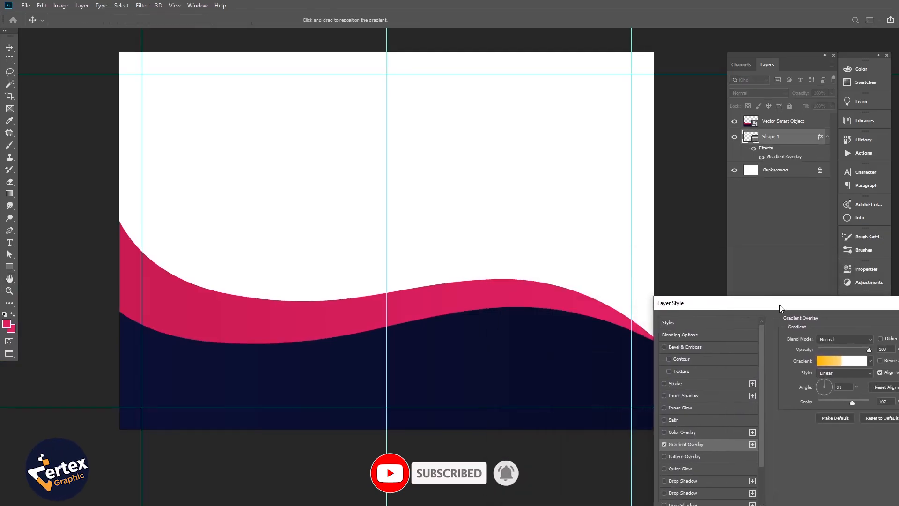
click(831, 365)
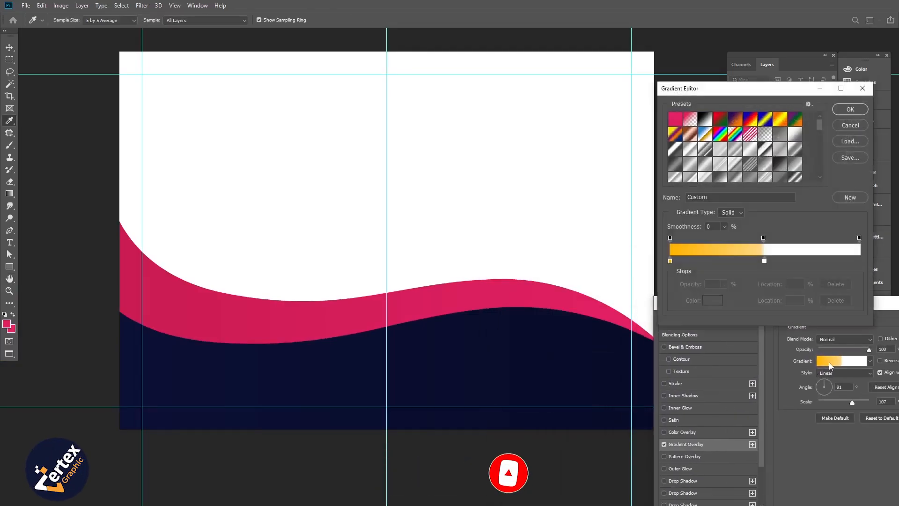
click(692, 169)
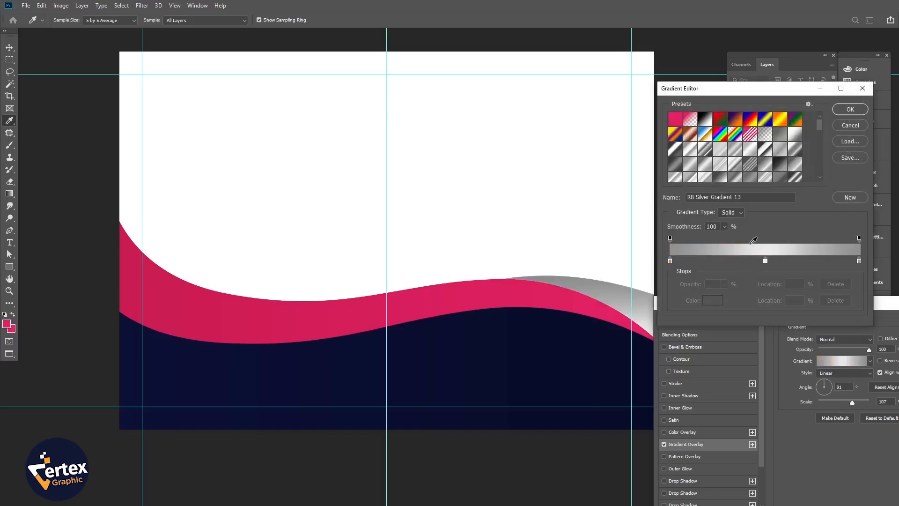
click(851, 110)
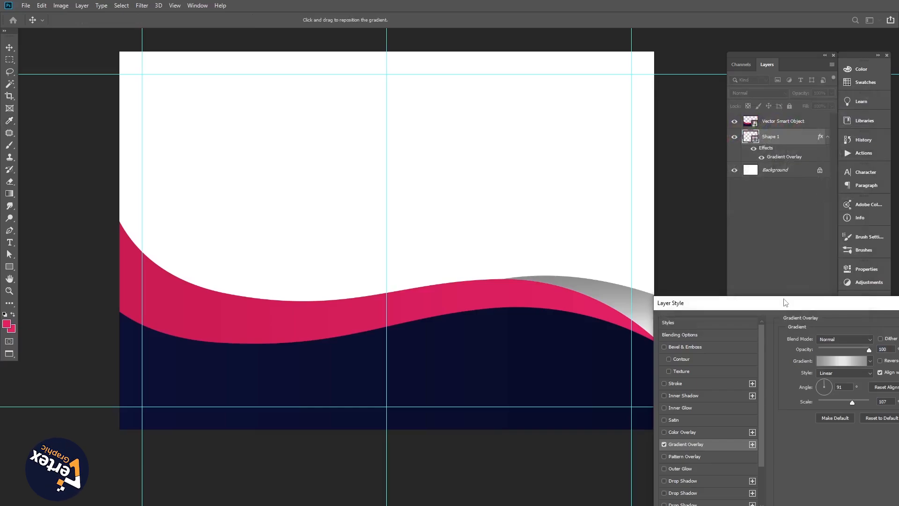
Reposition the silver gradient within the shape to adjust where its light and dark tones fall.
drag(786, 302, 802, 312)
click(818, 346)
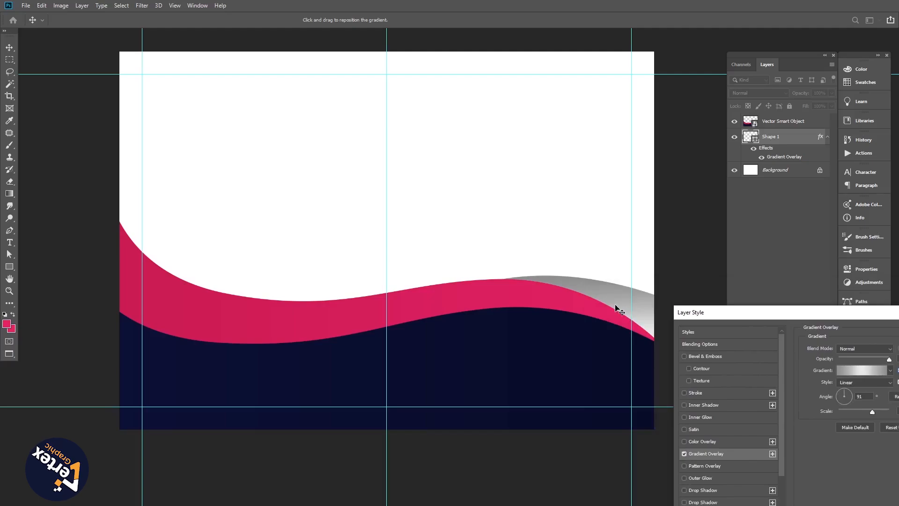
mouse_move(620, 311)
mouse_down()
mouse_move(610, 291)
mouse_move(540, 289)
mouse_move(586, 297)
mouse_up()
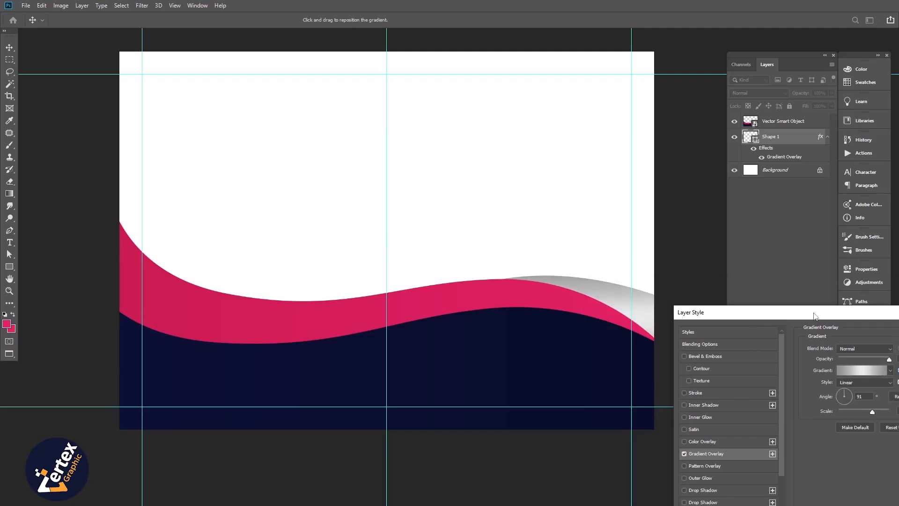
drag(814, 316, 771, 313)
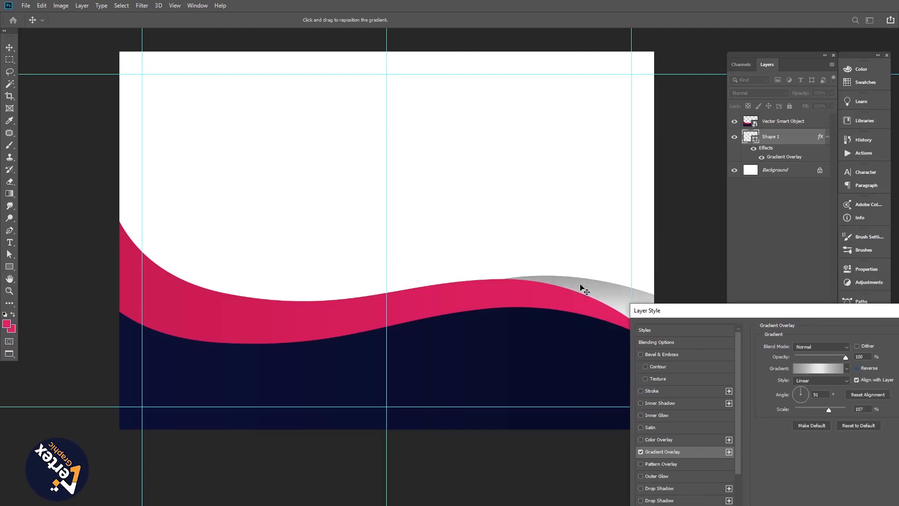
drag(583, 285, 638, 301)
mouse_move(566, 283)
mouse_down()
mouse_move(667, 310)
mouse_move(508, 277)
mouse_move(518, 283)
mouse_up()
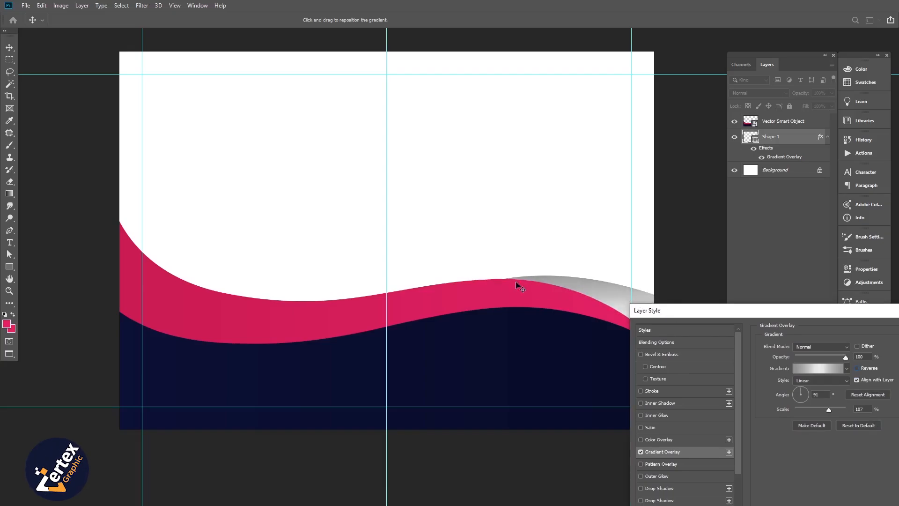
Lower the Gradient Overlay opacity to 14%, apply the layer style, and collapse the shape layer's effects list.
drag(729, 316, 418, 285)
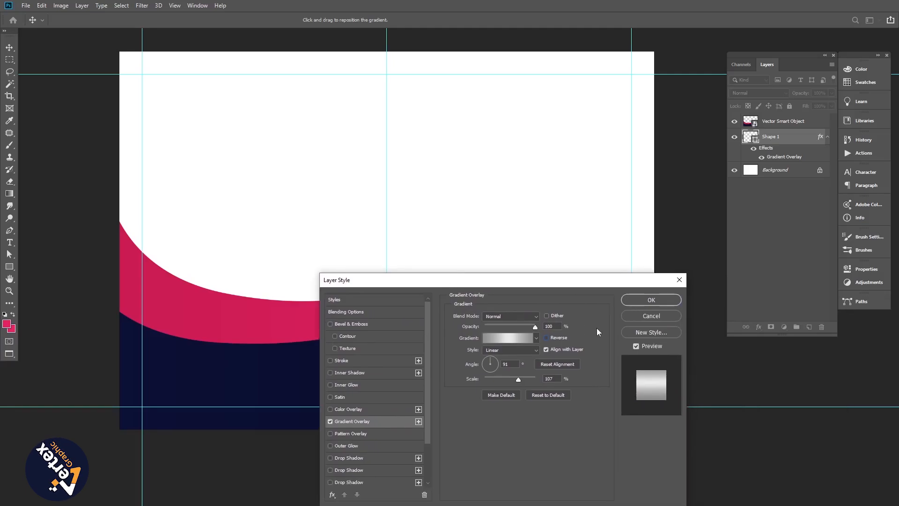
drag(530, 326, 496, 327)
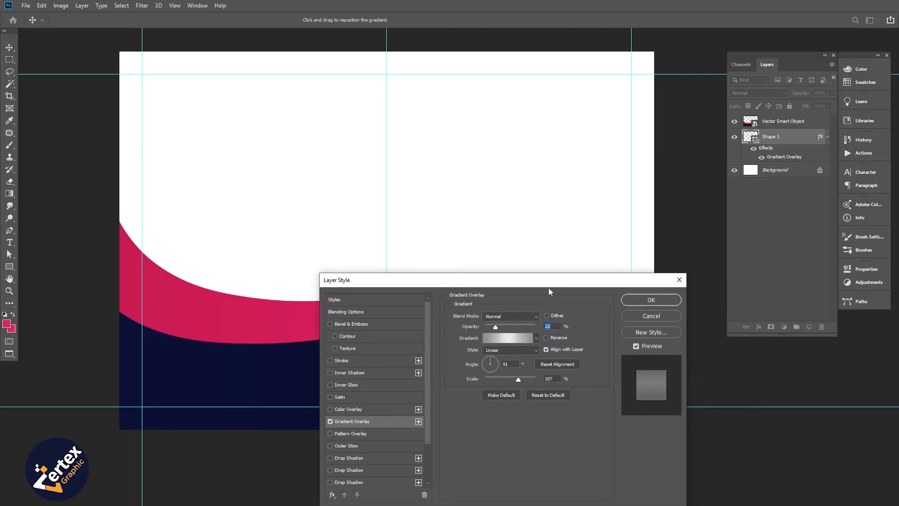
drag(549, 287, 291, 201)
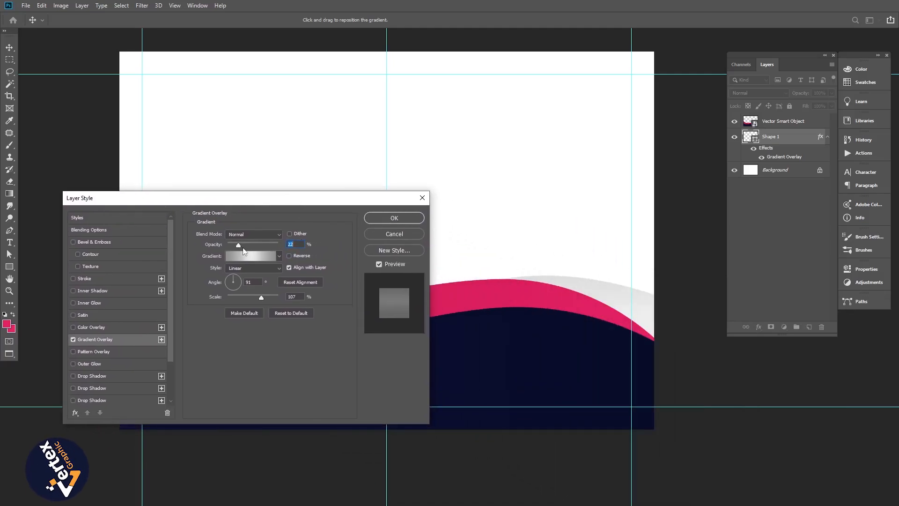
drag(229, 246, 235, 247)
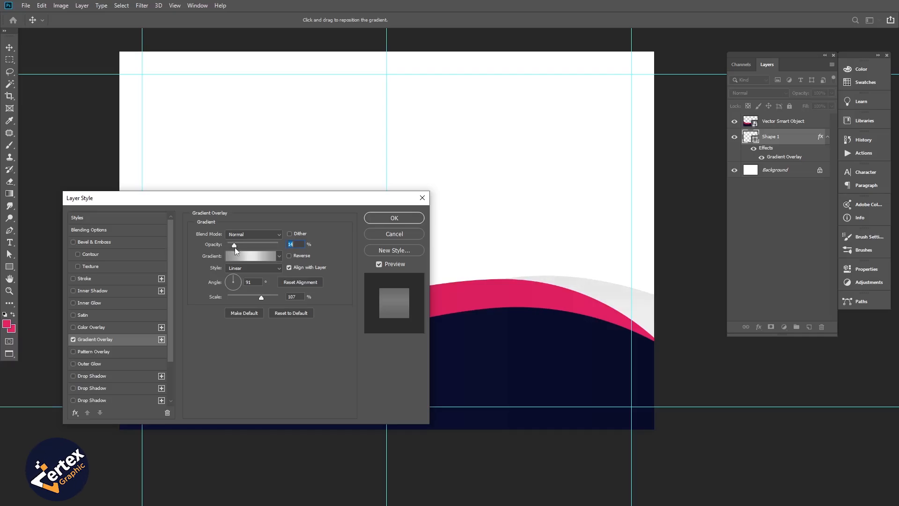
click(394, 218)
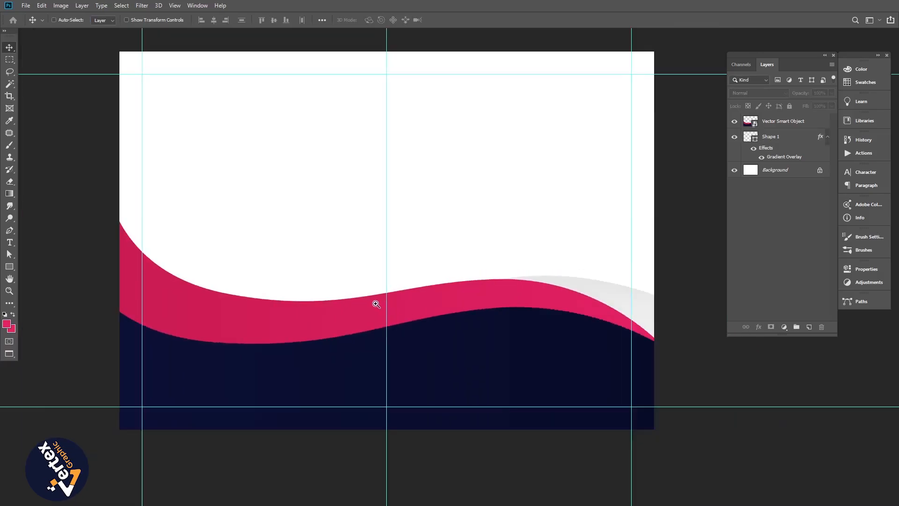
scroll(383, 295, down, 1)
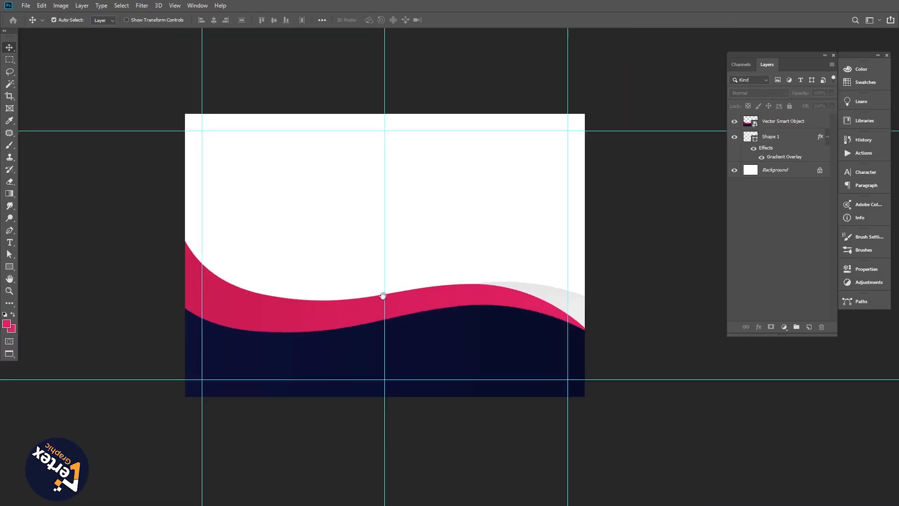
click(828, 137)
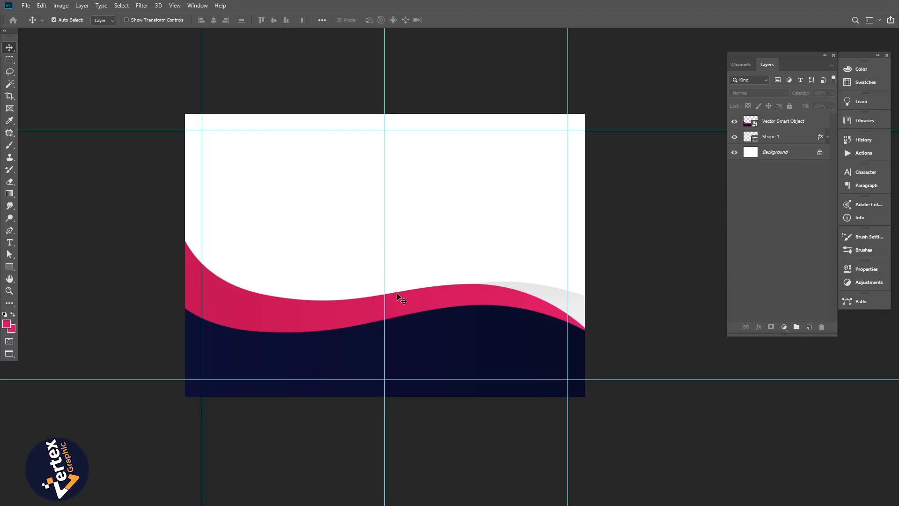
Add the text 01 in the upper white area, just right of the vertical center guide.
click(10, 243)
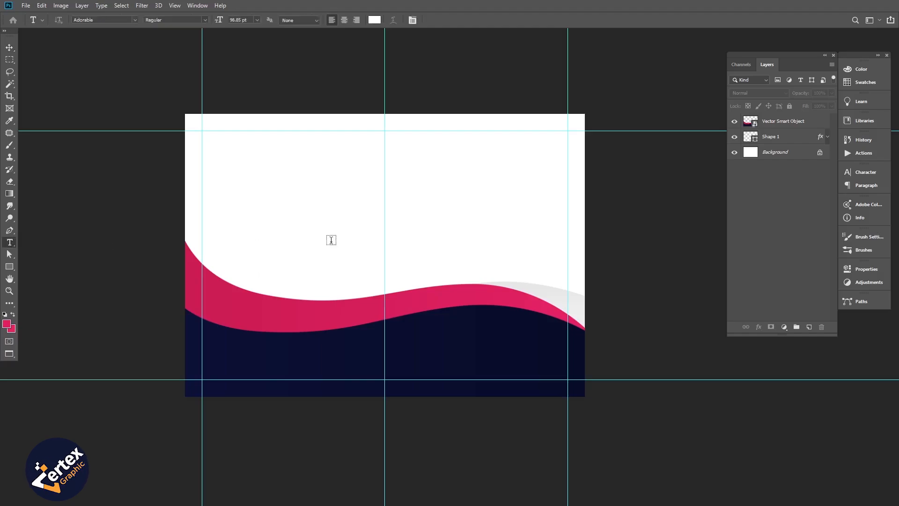
click(398, 186)
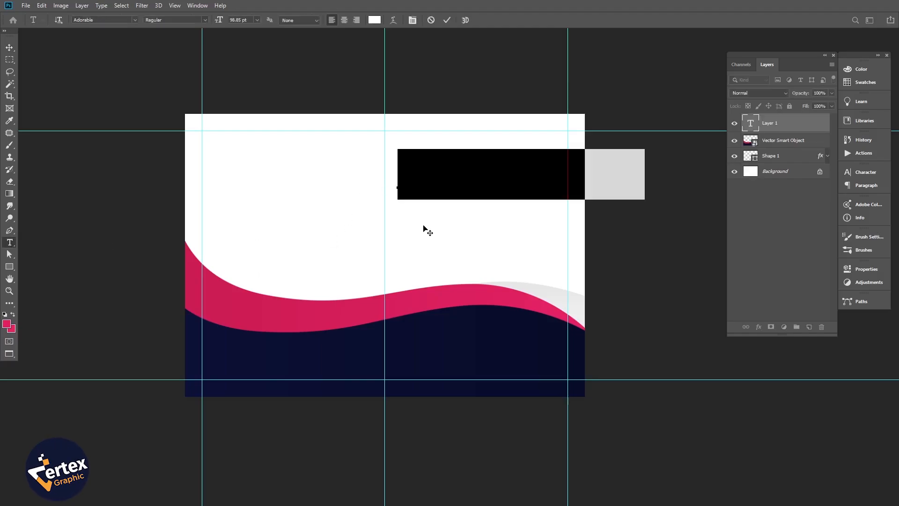
click(9, 47)
Change the color of the 01 text to navy 0b1033, sampled from the front wave.
click(865, 172)
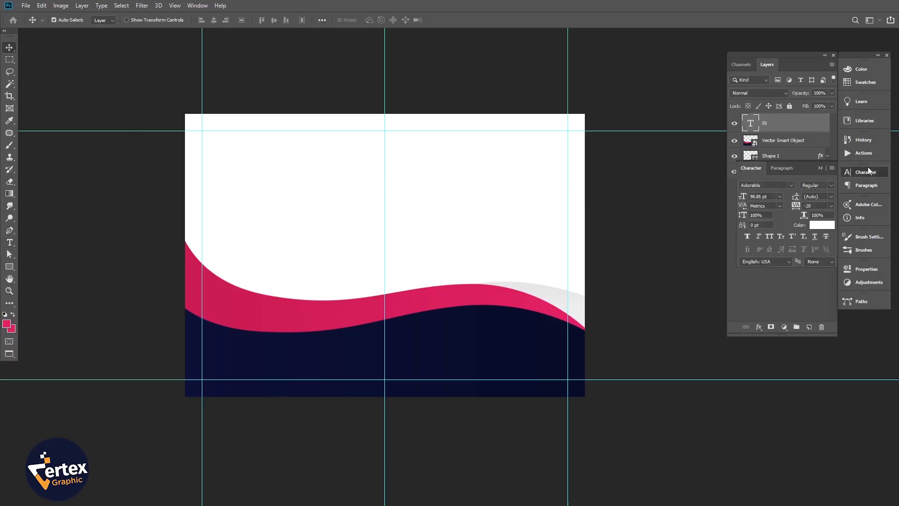
click(822, 225)
click(281, 360)
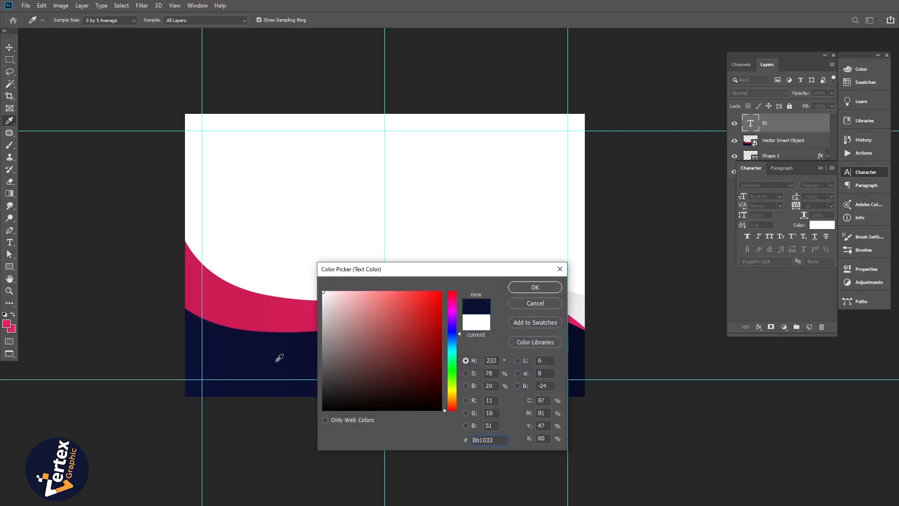
click(531, 291)
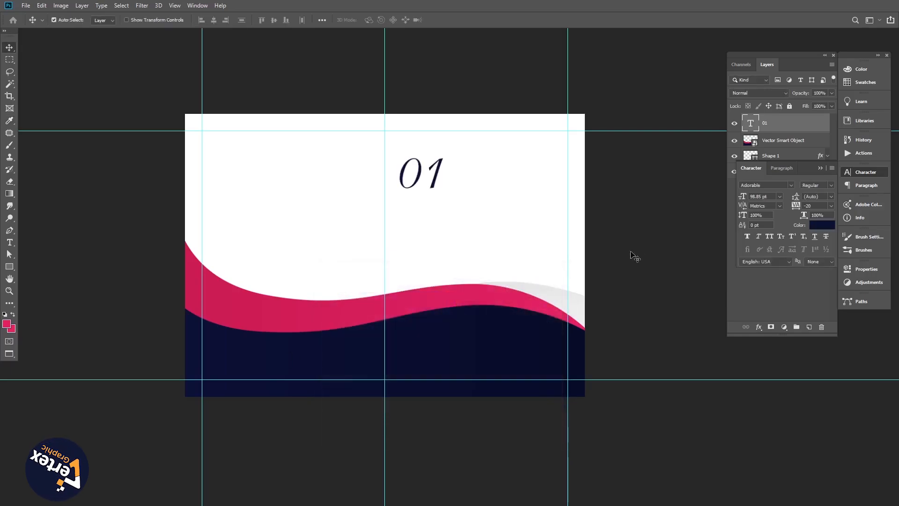
Set the font of the 01 text to Montserrat in the Bold style.
click(791, 186)
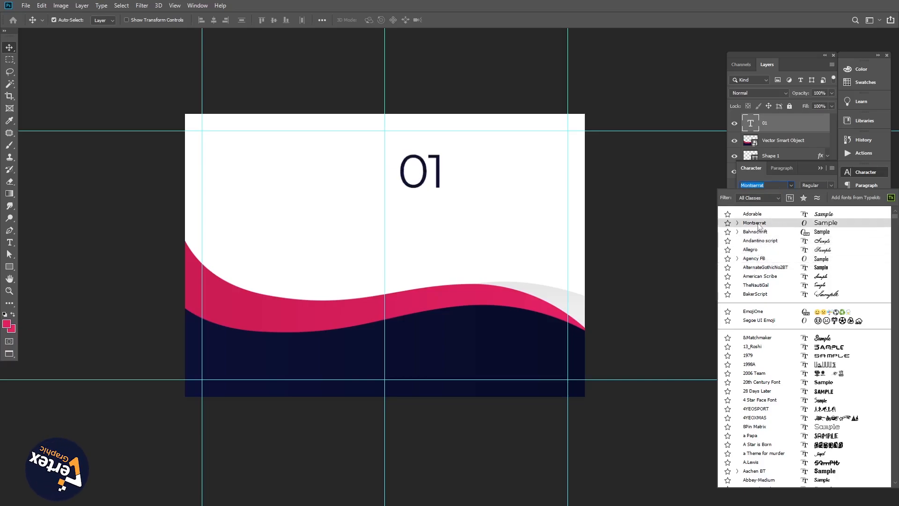
click(758, 224)
click(833, 184)
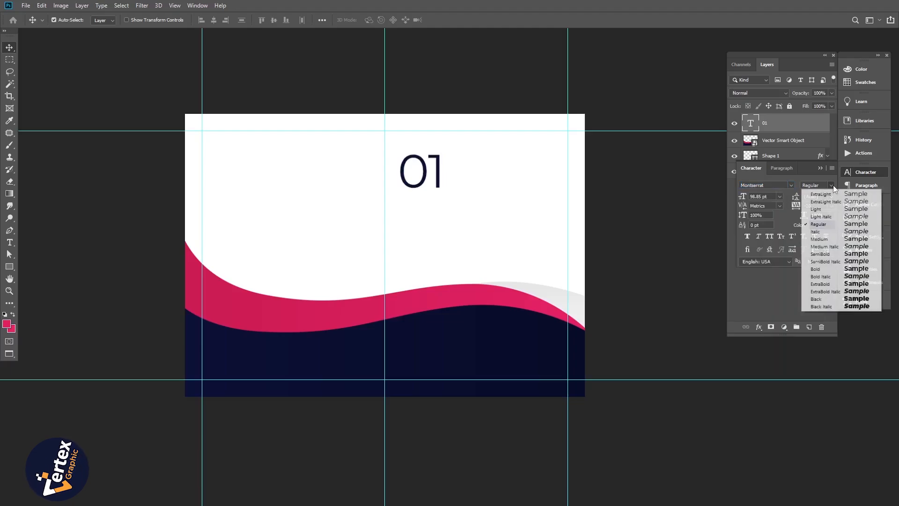
click(818, 270)
Scale the 01 text up to about 154% and place it in the white area midway between the center and right guides.
drag(440, 172, 507, 219)
key(ctrl+t)
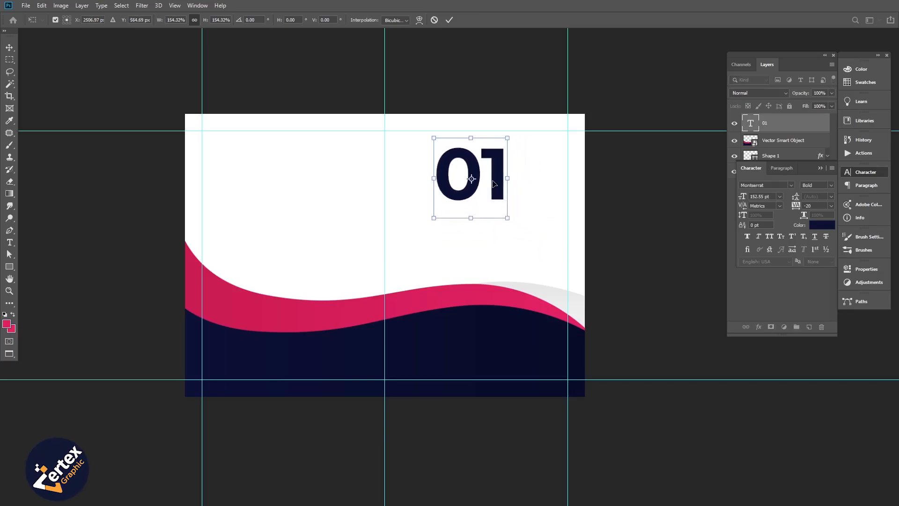
drag(495, 184, 507, 197)
key(Return)
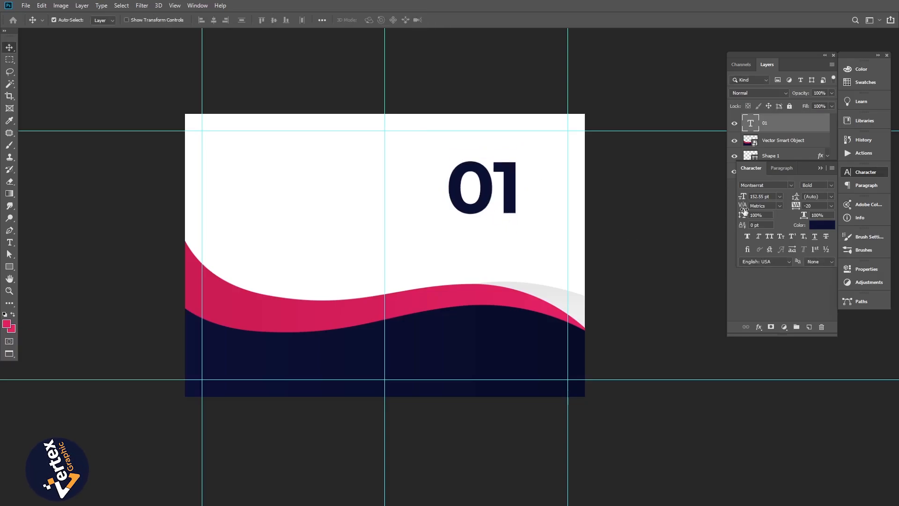
click(791, 187)
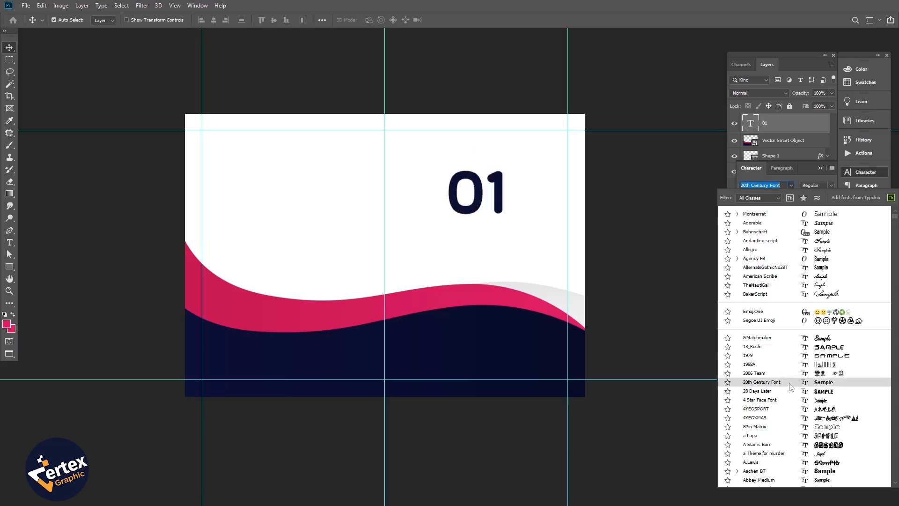
scroll(791, 386, down, 5)
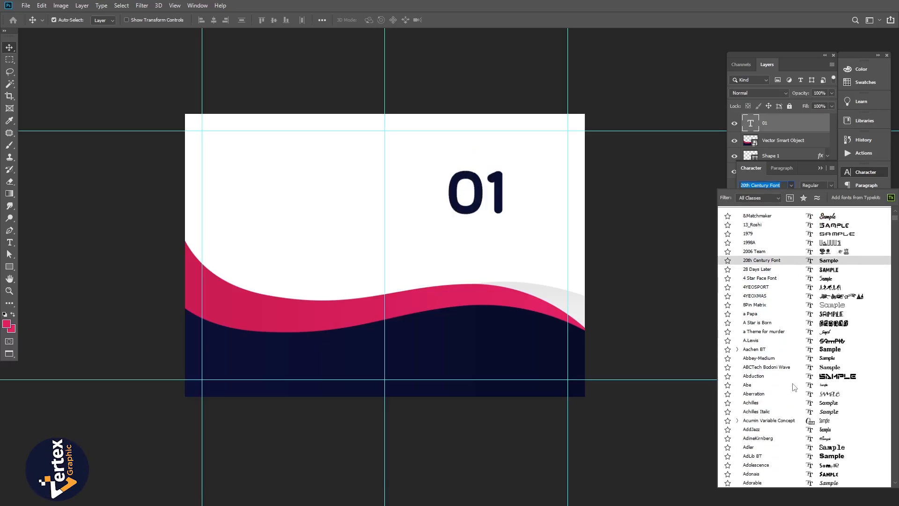
click(665, 325)
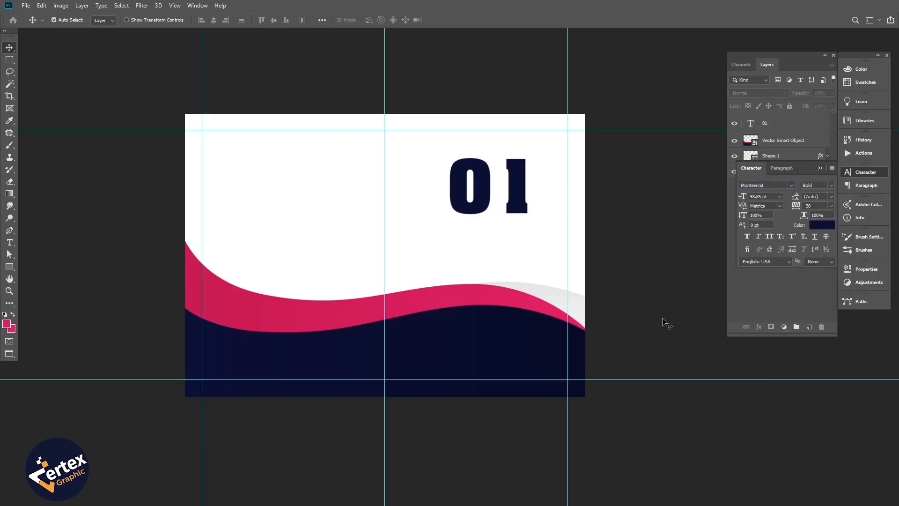
Duplicate the 01 text directly beneath the original and change the copy's text to 2024.
click(510, 198)
drag(510, 198, 511, 250)
key(t)
double_click(511, 250)
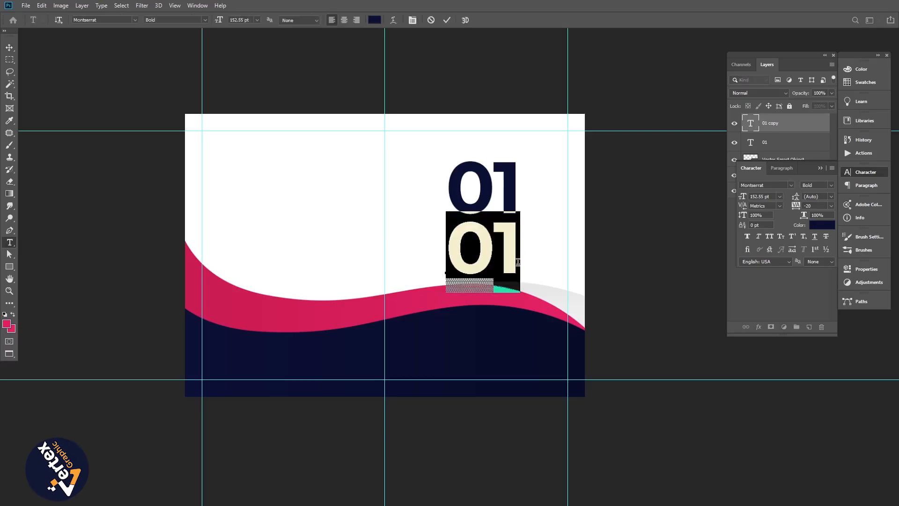
text(2024)
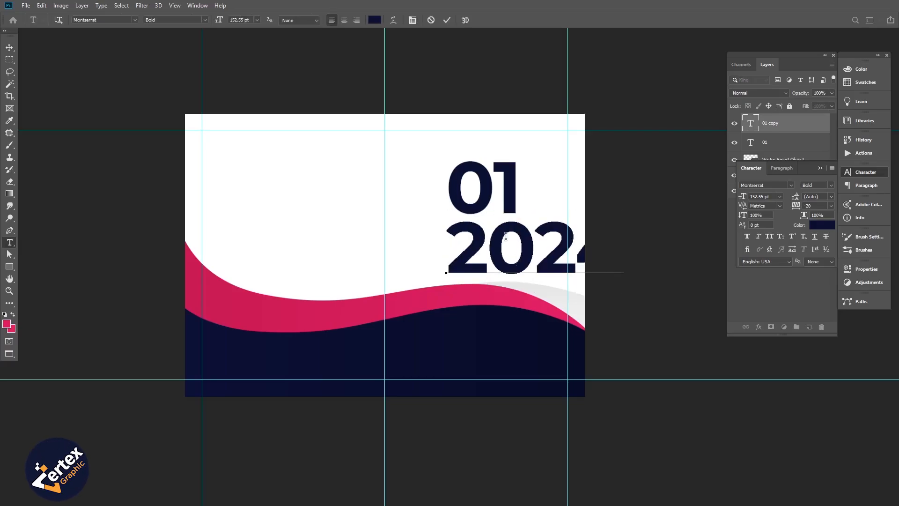
click(10, 48)
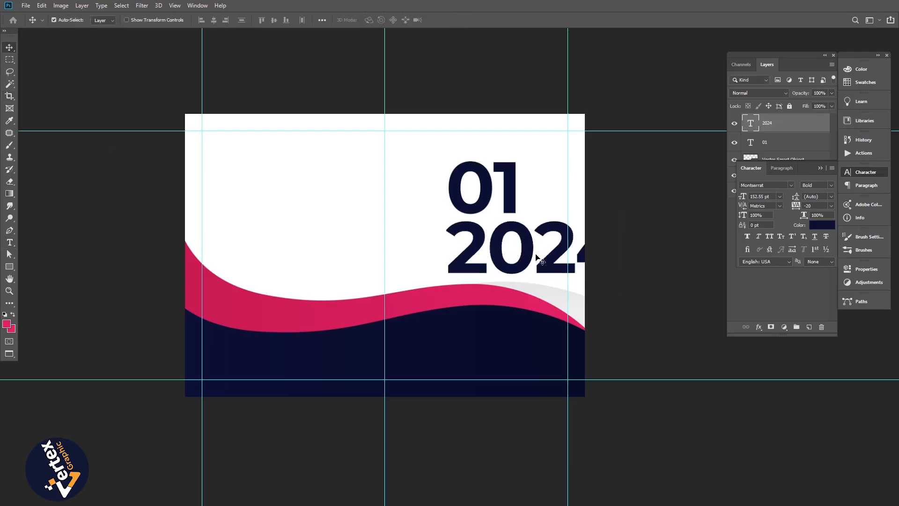
Set the 2024 text to AlternateGothicNo2BT at 92.55 pt and position it close beneath the 01.
click(792, 186)
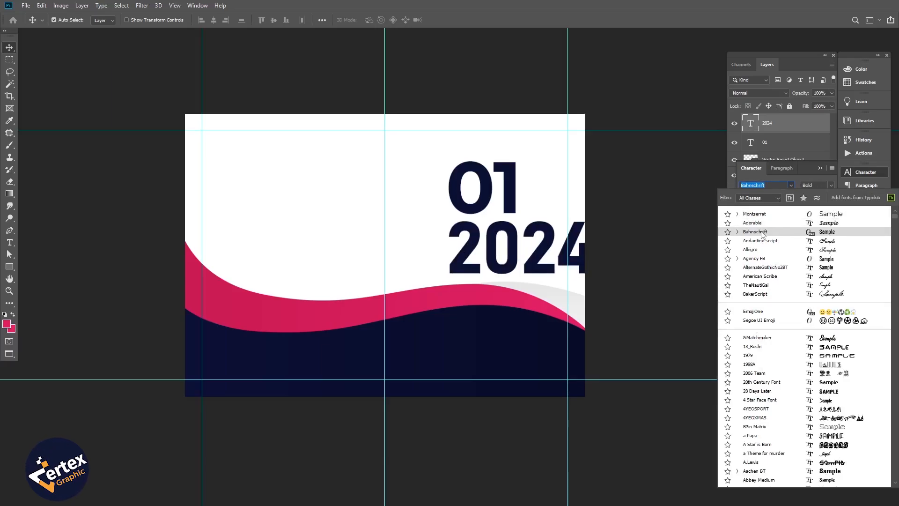
click(759, 268)
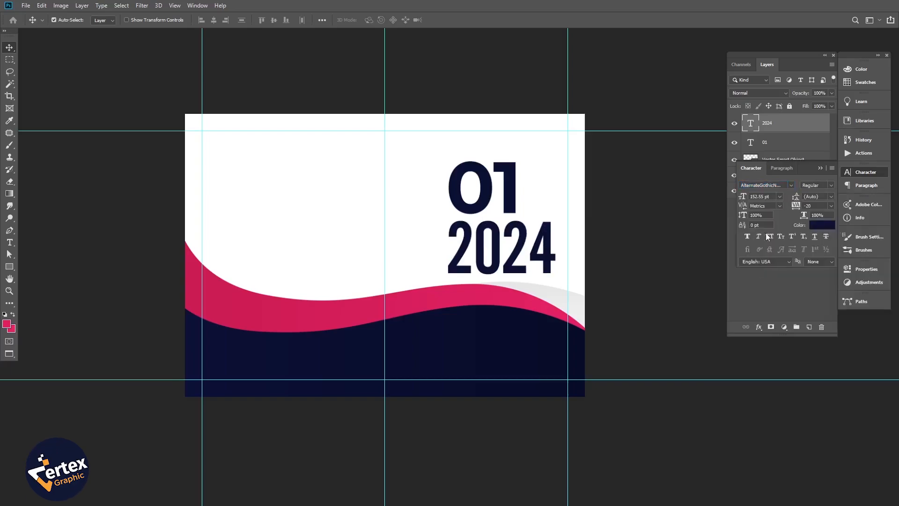
drag(744, 199, 714, 201)
drag(508, 265, 515, 249)
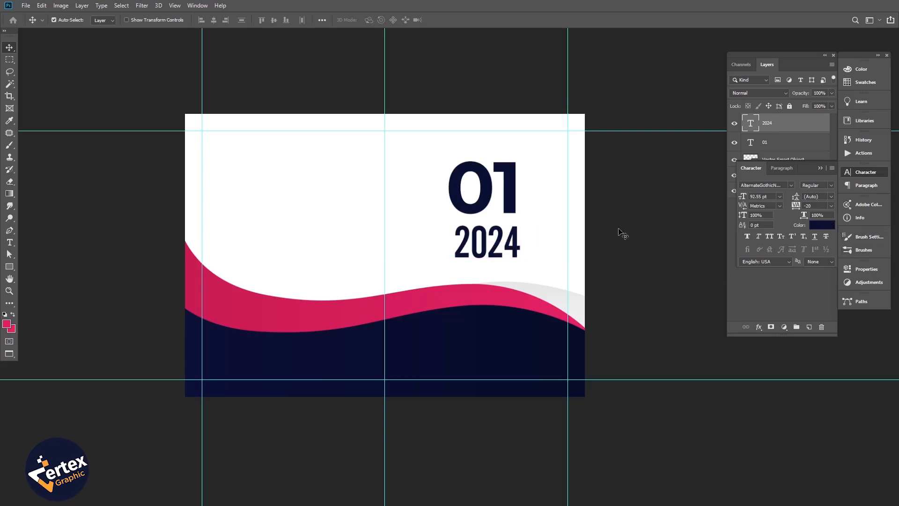
Color the 01 text pink d01d56, sampled from the wave, and shift the 01 and 2024 texts slightly right.
click(823, 226)
click(273, 302)
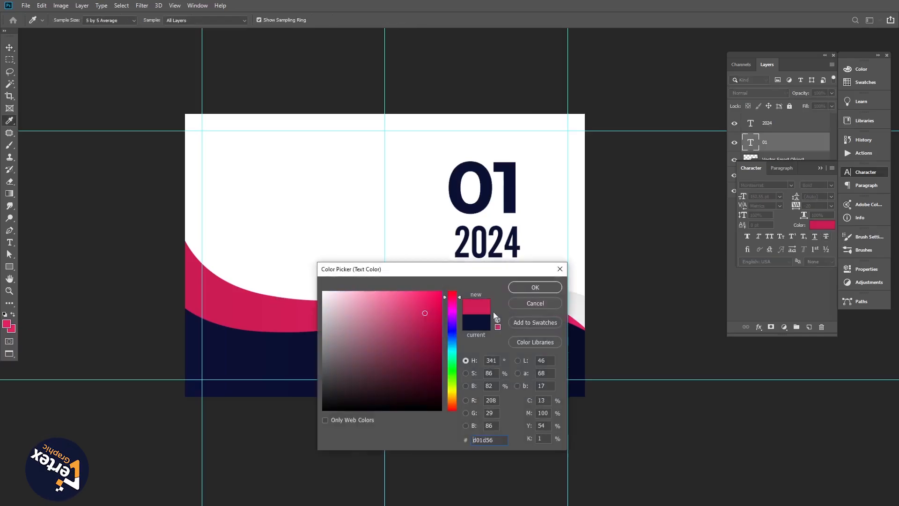
click(535, 293)
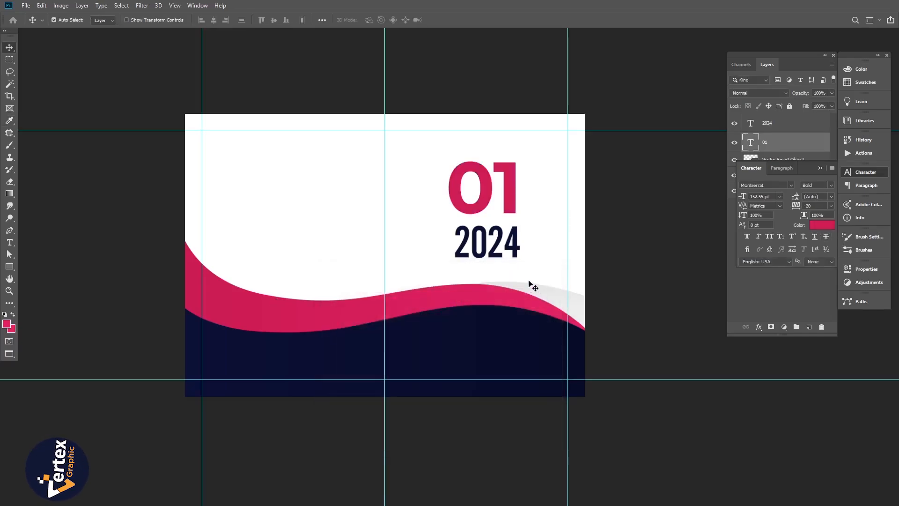
drag(511, 208, 526, 209)
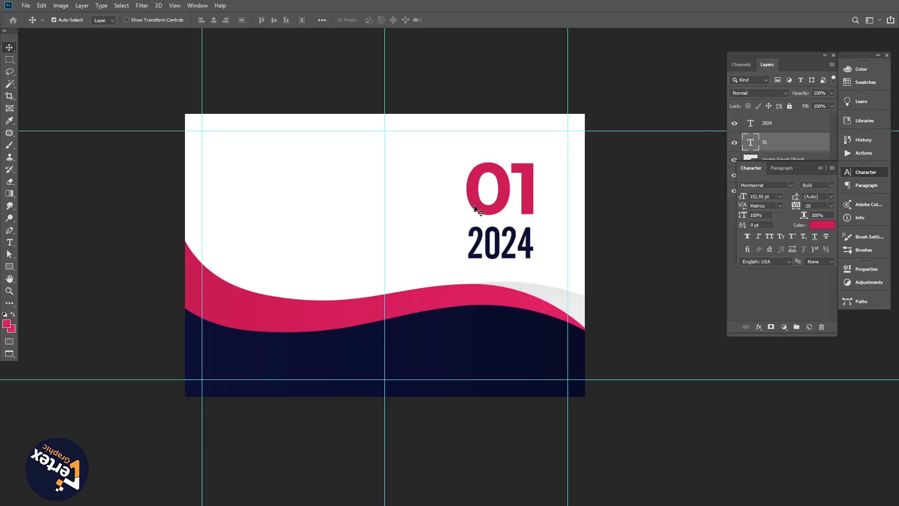
Duplicate the 01 text into the page's upper left area and change the copy's text to January.
drag(477, 205, 249, 189)
double_click(303, 182)
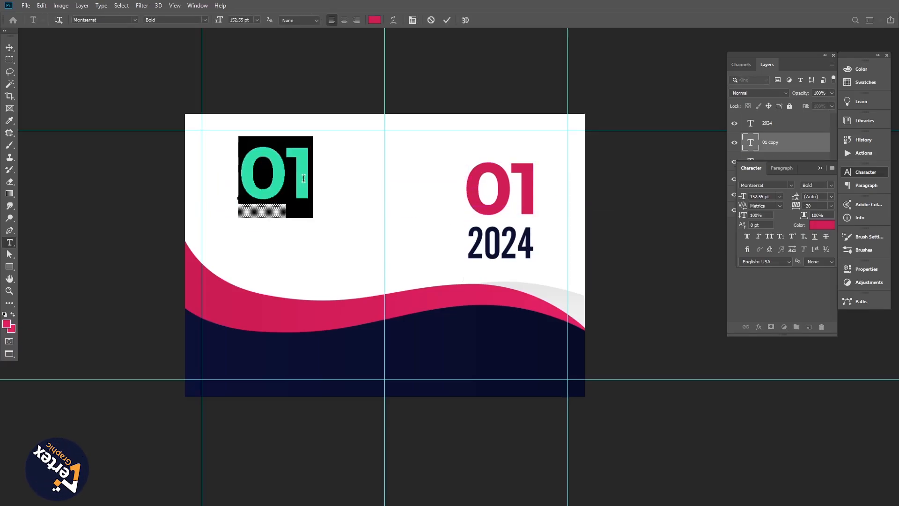
key(BackSpace)
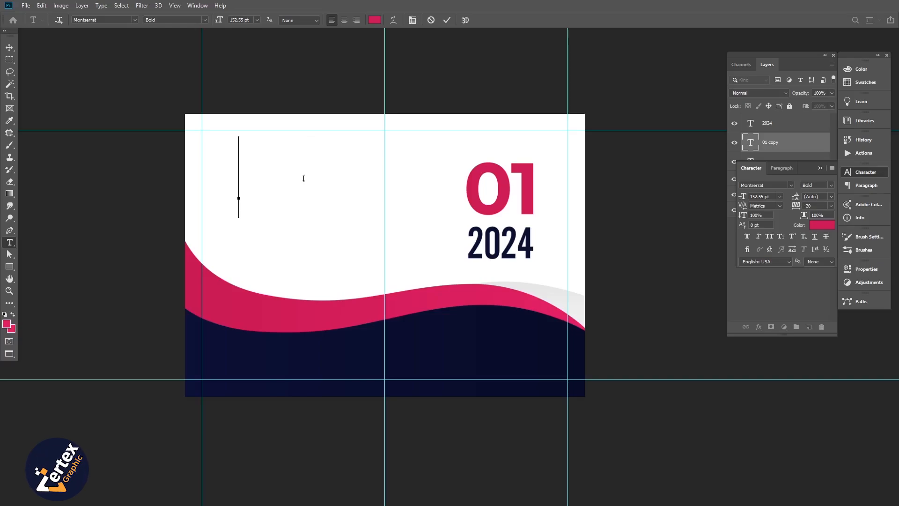
text(Jan)
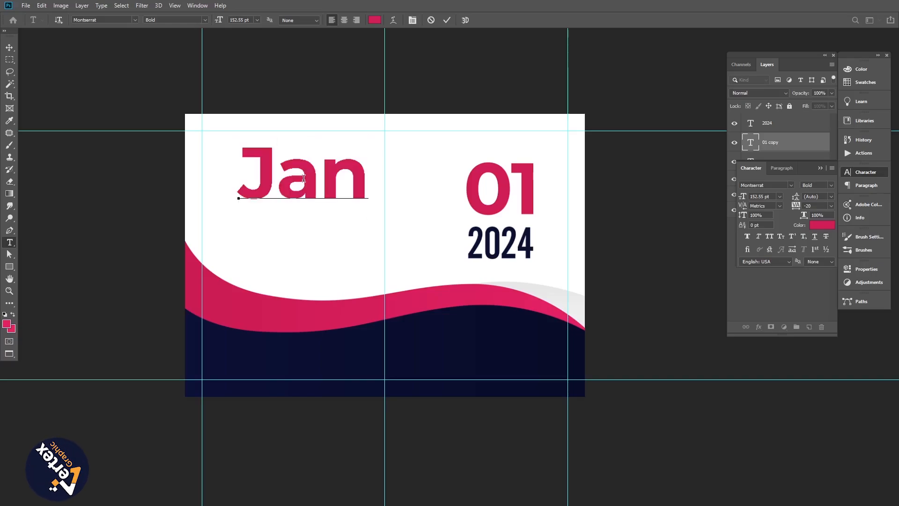
text(uary)
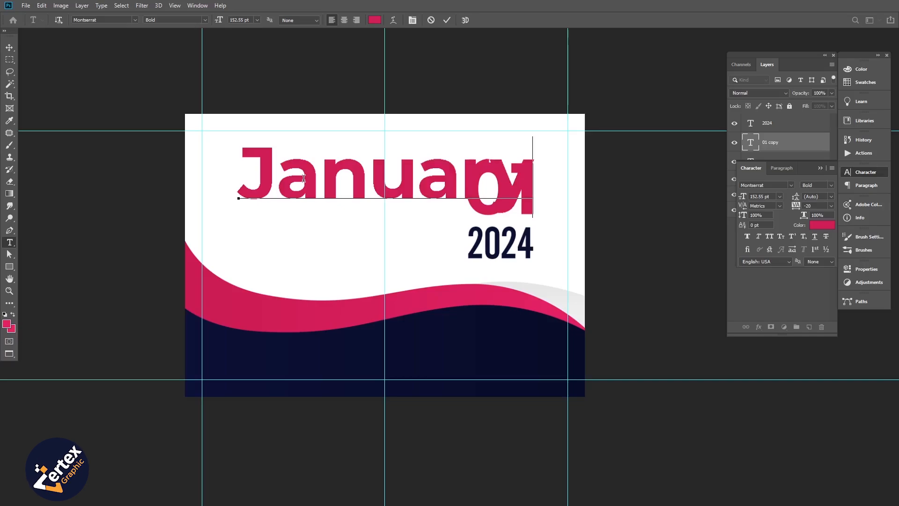
click(9, 47)
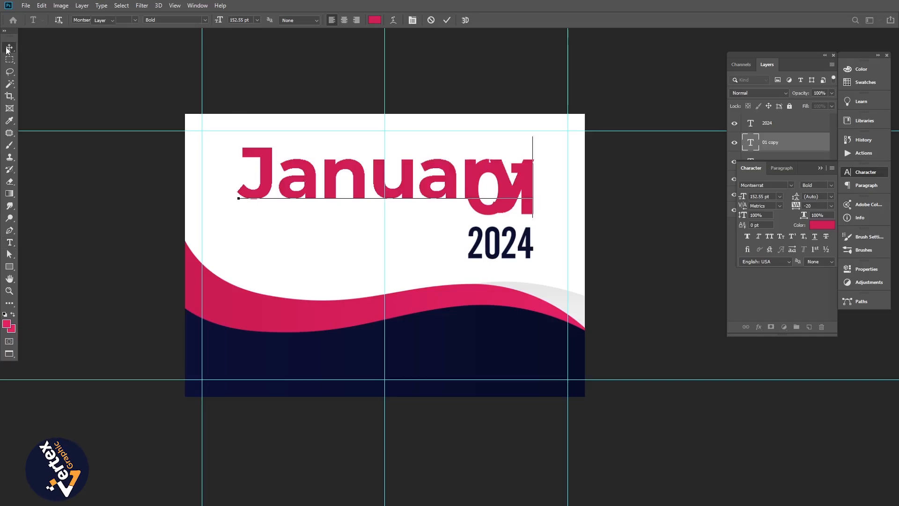
Scale the January text down to about 44 pt, keeping its lower left corner in place.
key(ctrl+t)
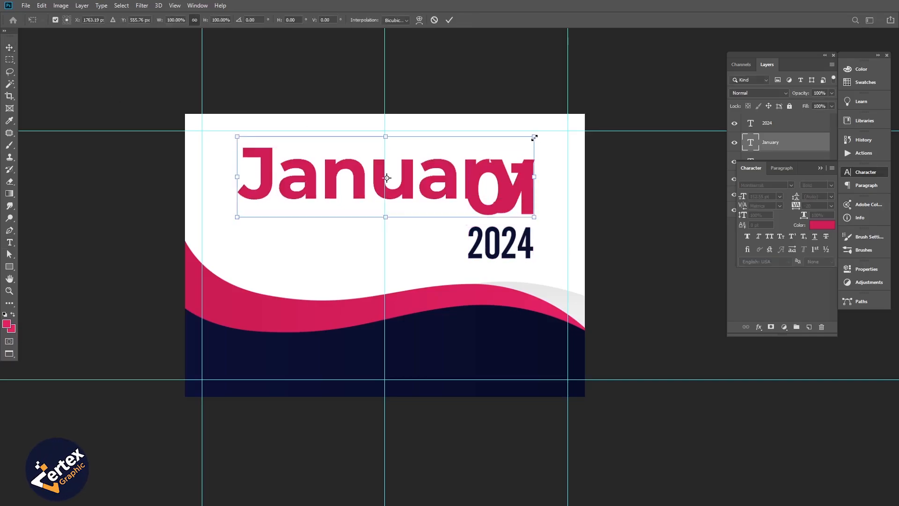
drag(534, 137, 287, 156)
key(Return)
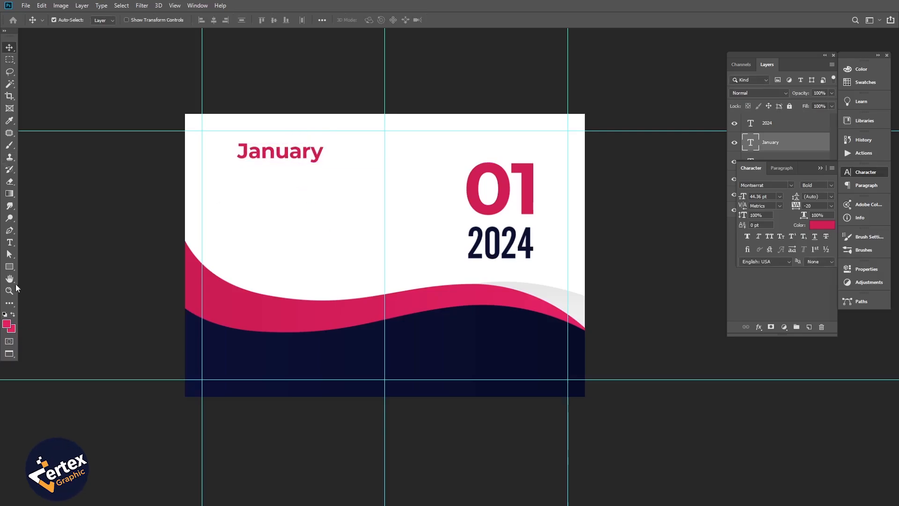
Draw a nearly horizontal line about 1688 px long beneath January and set its stroke width to 11 px.
click(9, 266)
click(52, 303)
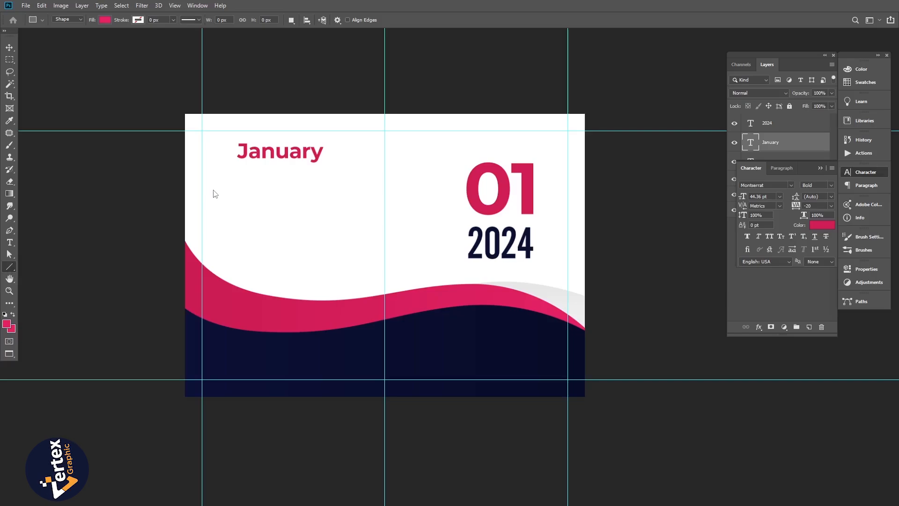
drag(209, 172, 401, 173)
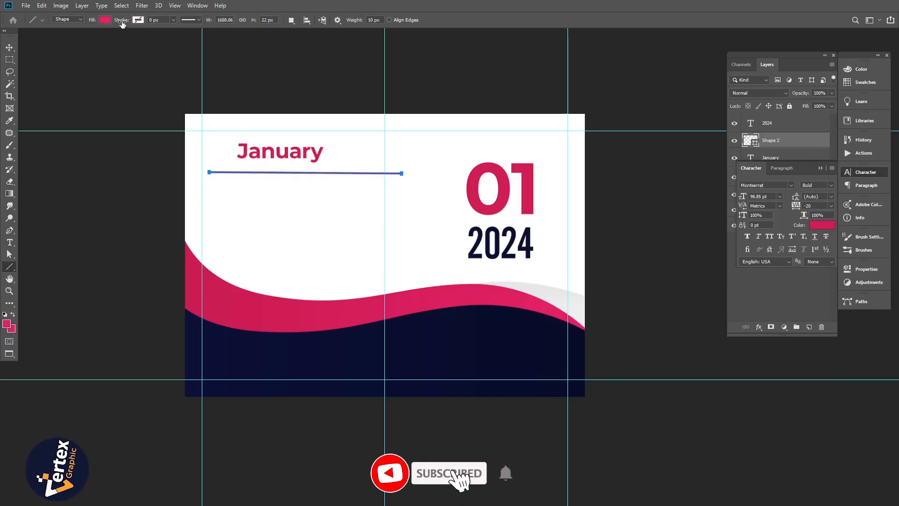
drag(122, 24, 127, 22)
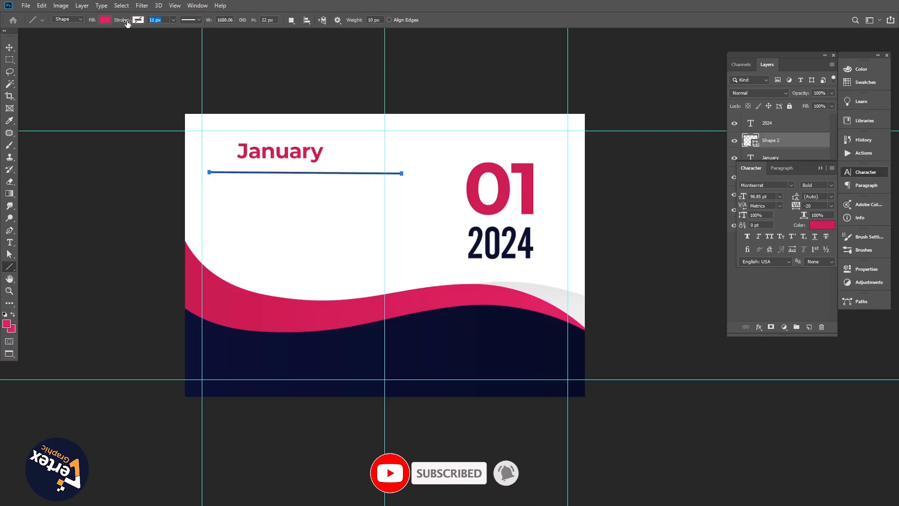
click(11, 49)
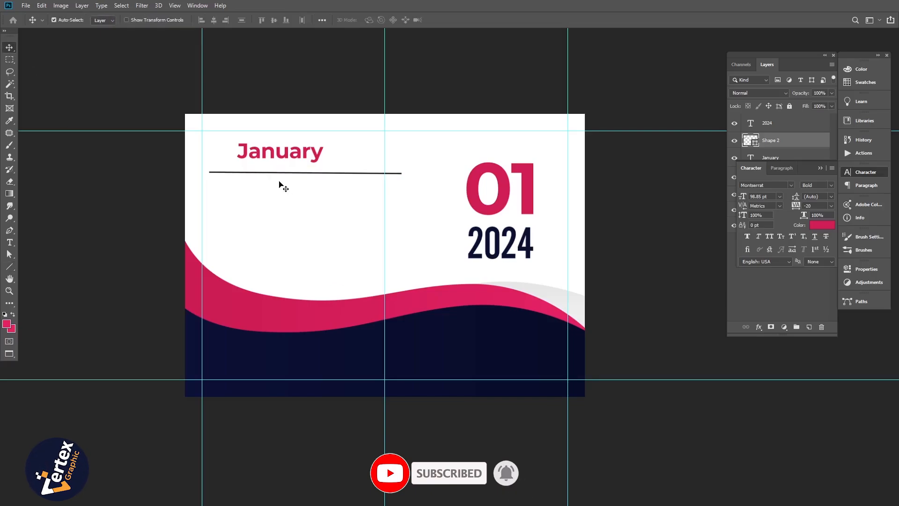
Change the line's fill color to navy sampled from the front wave.
click(820, 168)
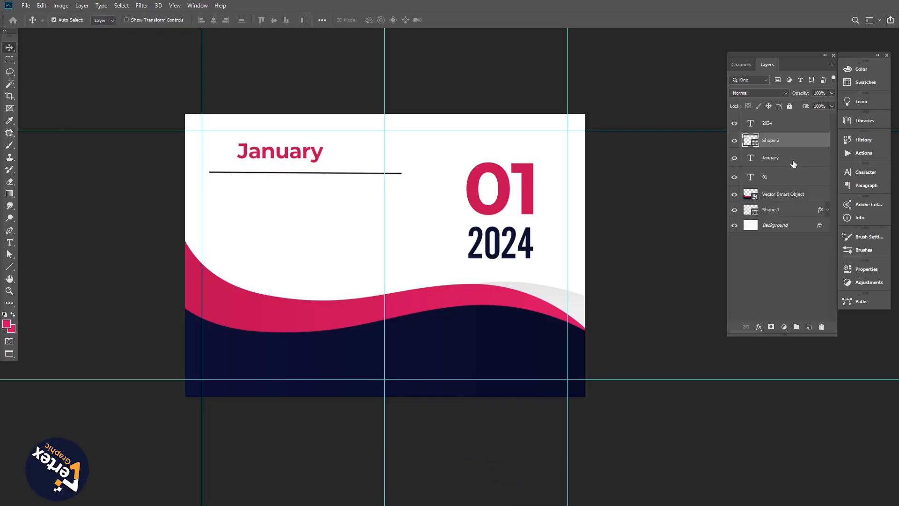
double_click(749, 140)
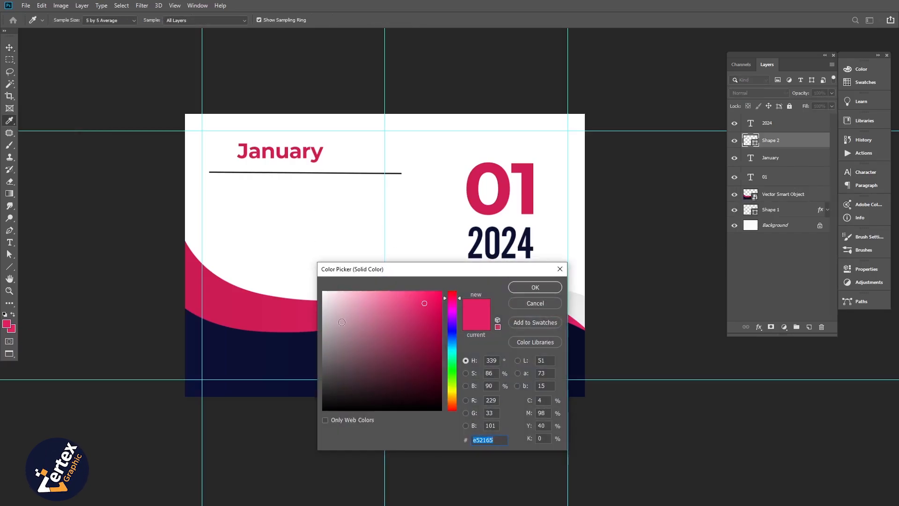
click(247, 345)
click(247, 312)
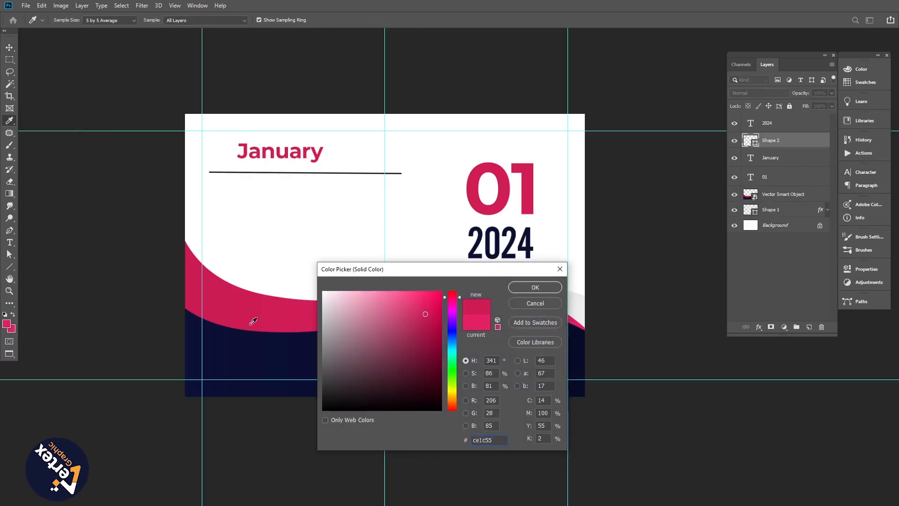
click(262, 347)
click(545, 287)
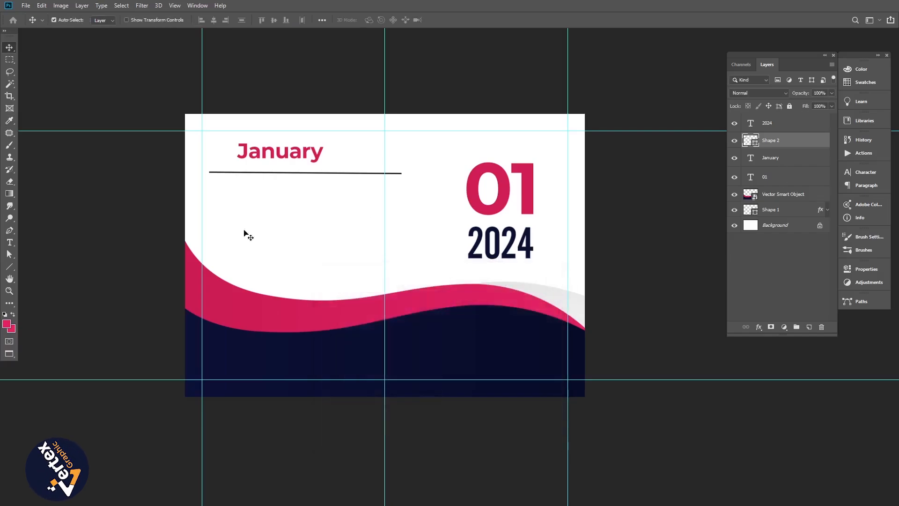
Remove the stroke from the line beneath January and set its fill to the recently used pink.
click(8, 266)
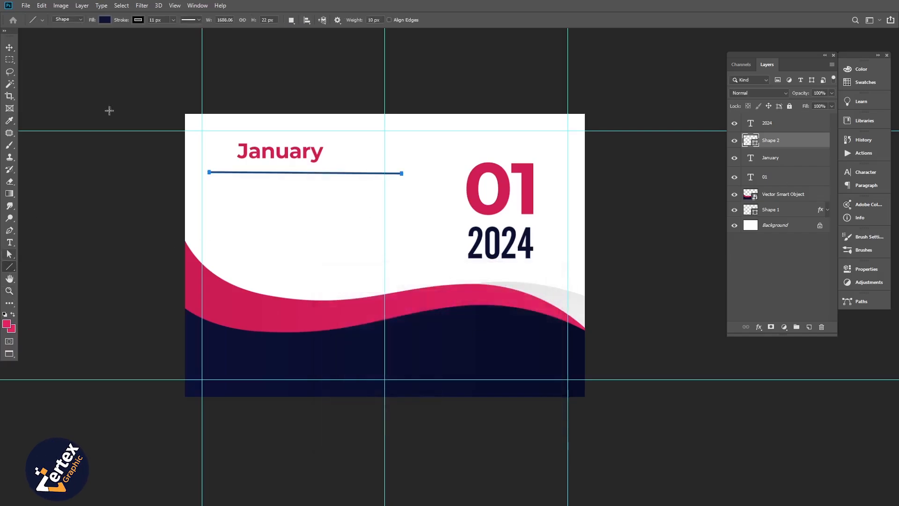
click(139, 20)
click(98, 39)
click(105, 20)
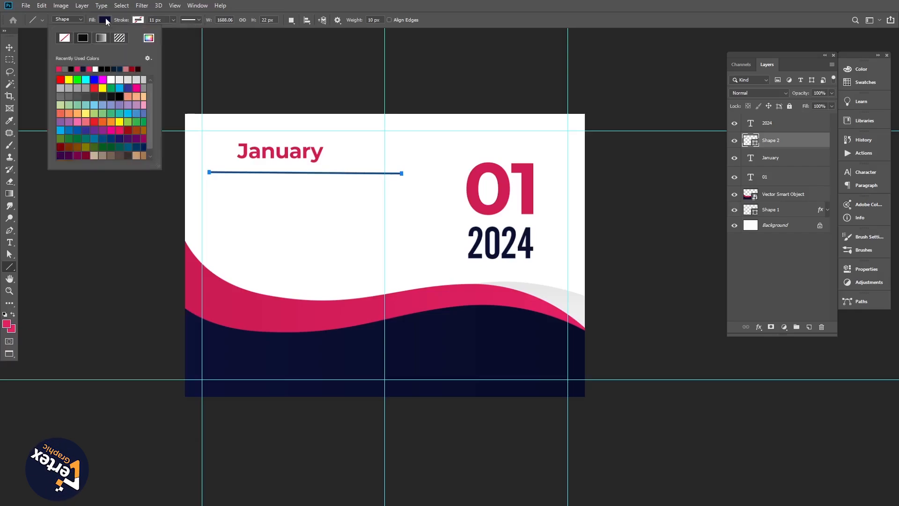
click(78, 70)
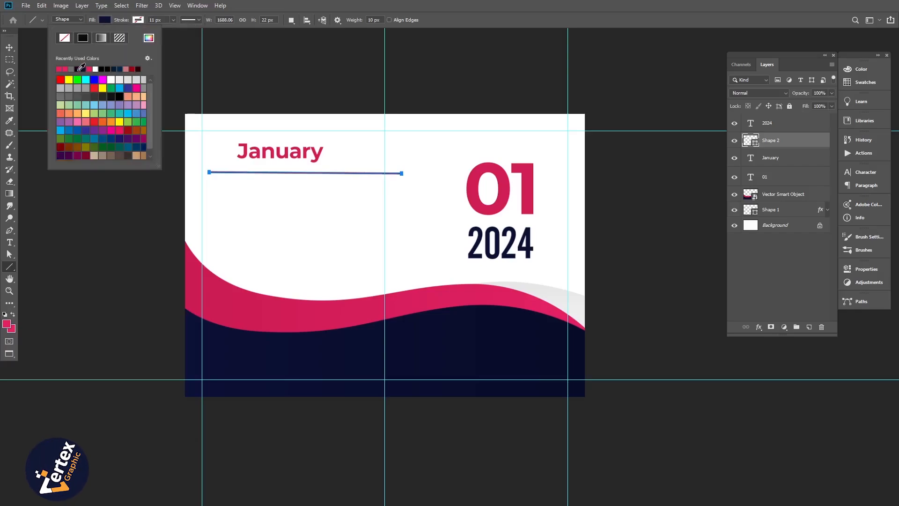
click(9, 47)
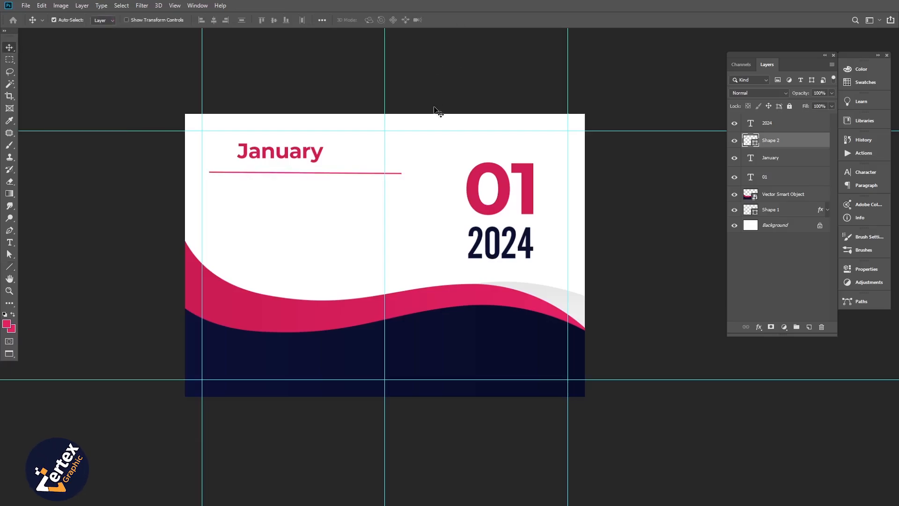
Paste the copied January weekday names and dates as a new text layer beneath the line.
key(t)
click(237, 196)
key(ctrl+v)
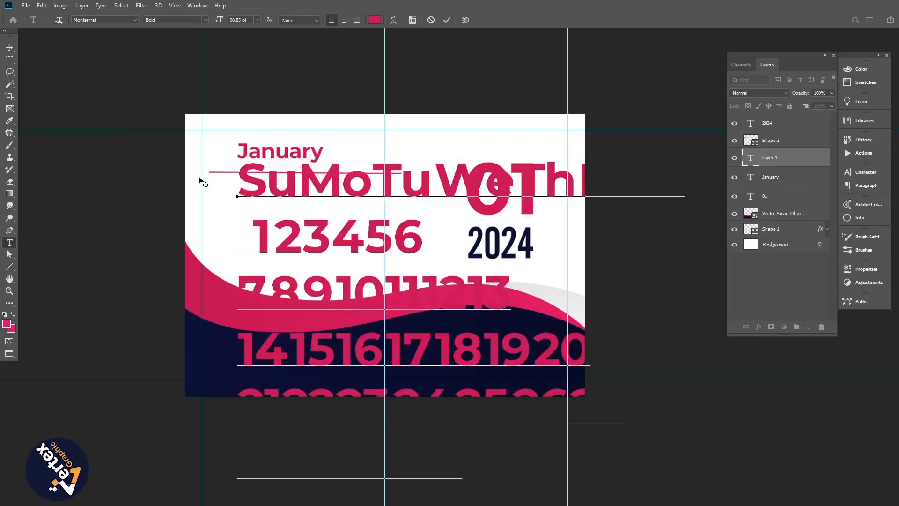
click(9, 48)
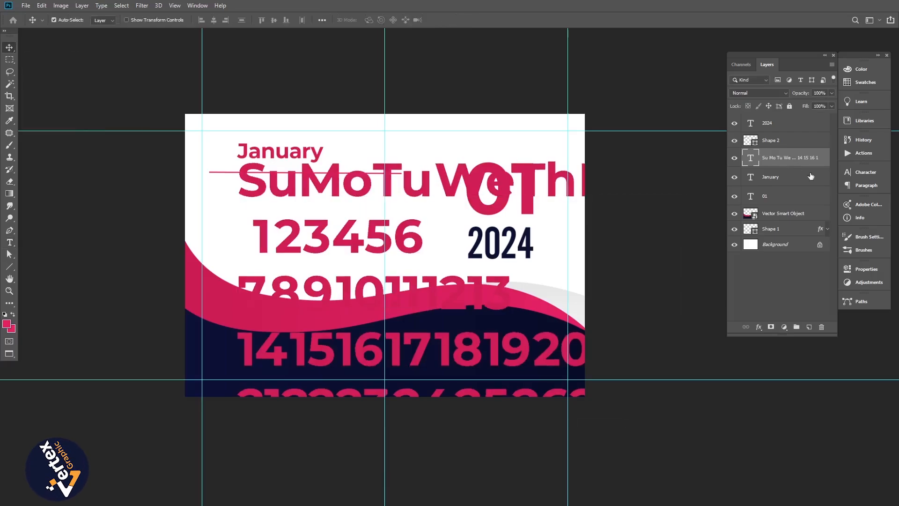
Set the pasted calendar text to Montserrat Regular at 30.85 pt.
click(871, 172)
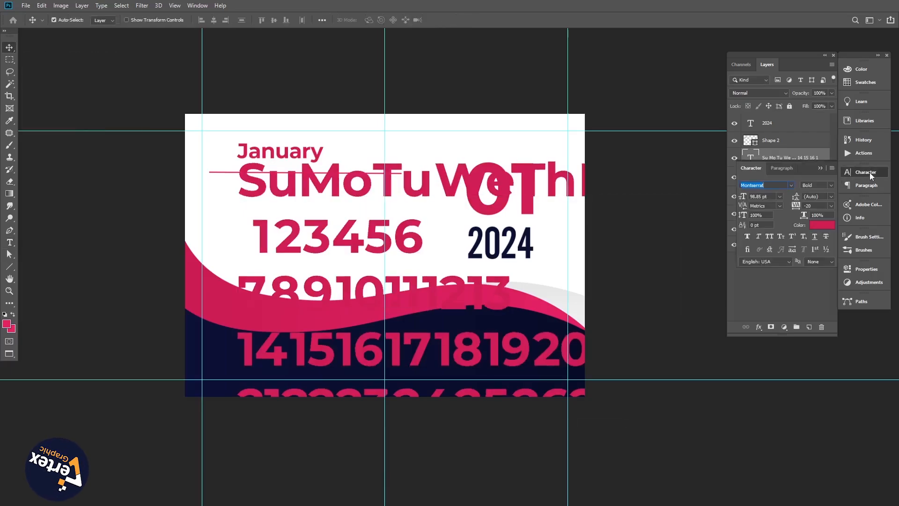
click(833, 187)
click(826, 224)
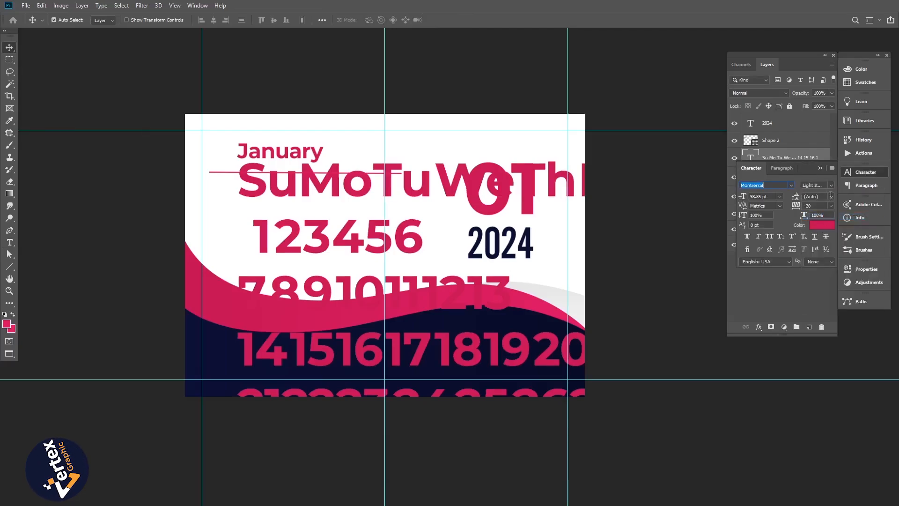
click(832, 186)
click(819, 223)
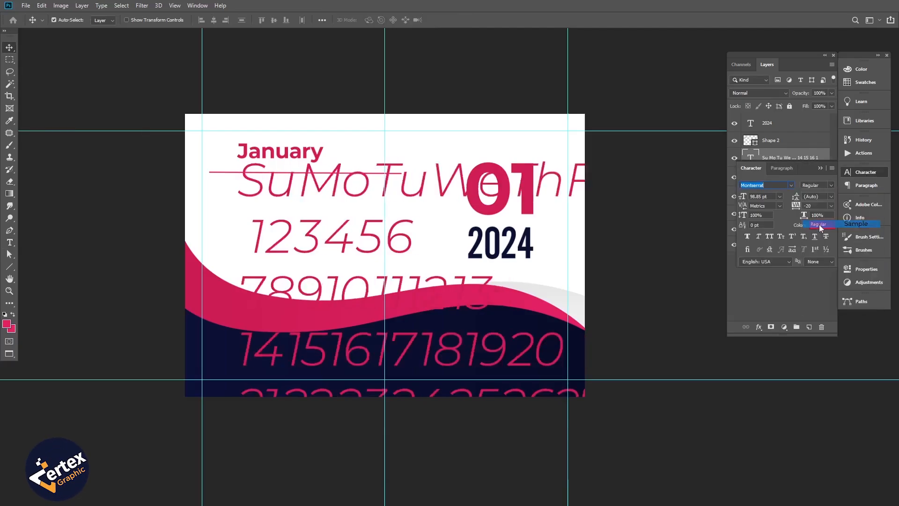
drag(742, 197, 710, 198)
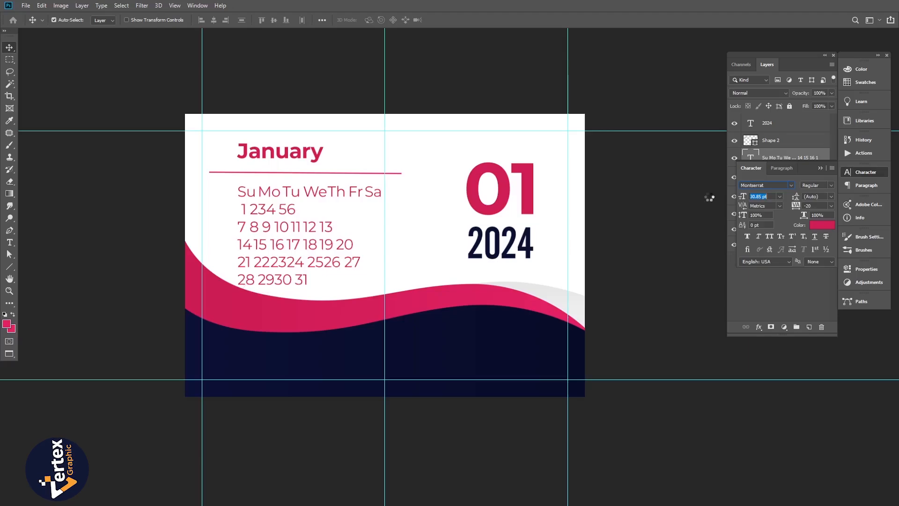
click(648, 248)
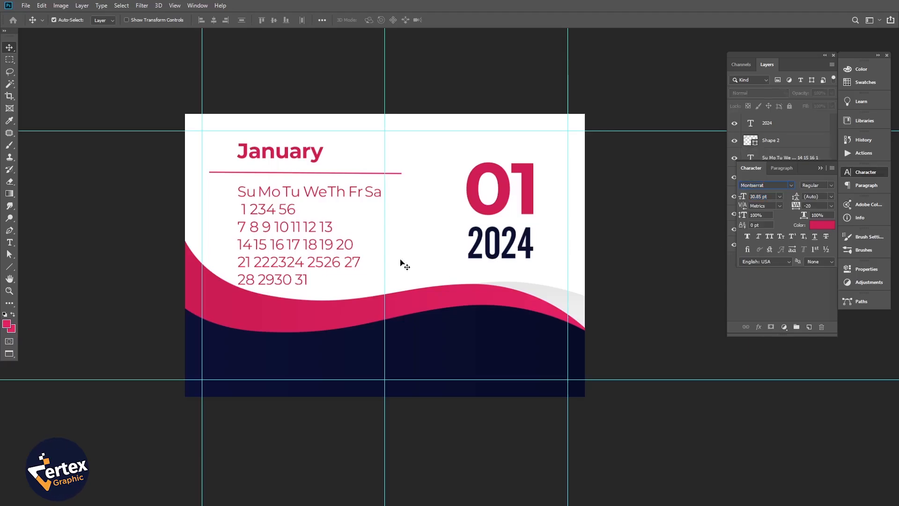
Insert extra spaces between the weekday names Su to Sa to spread them into evenly spaced columns.
click(337, 236)
double_click(229, 178)
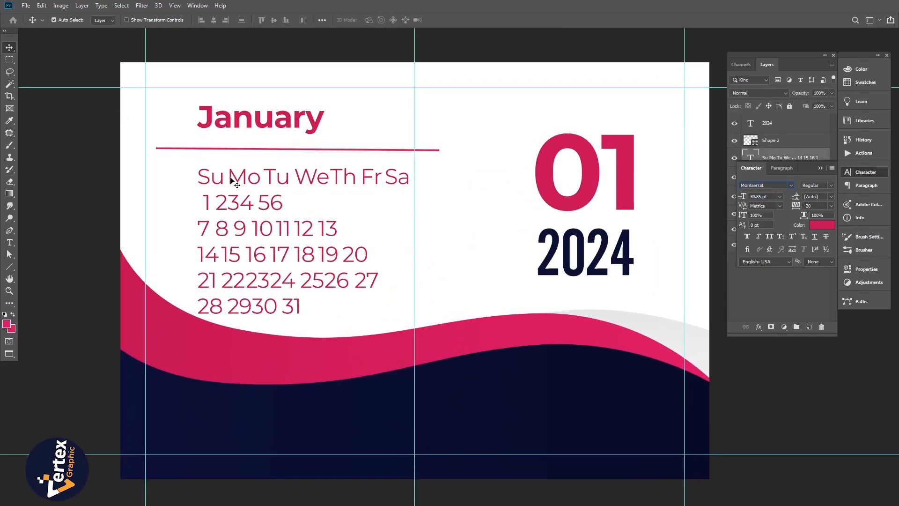
click(227, 178)
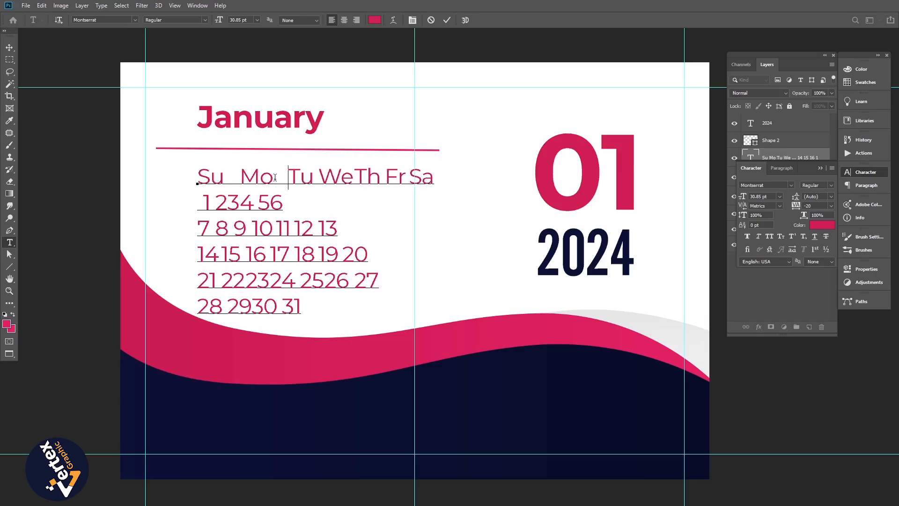
click(368, 181)
click(406, 181)
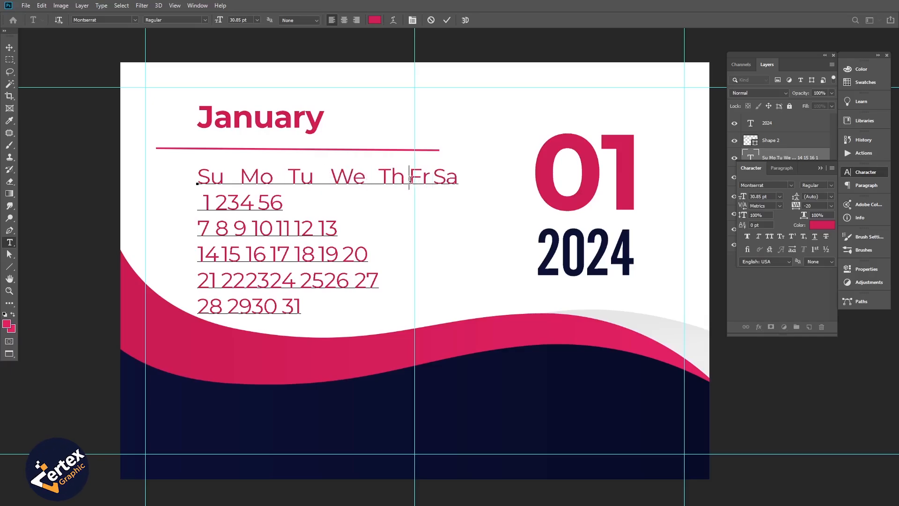
click(444, 180)
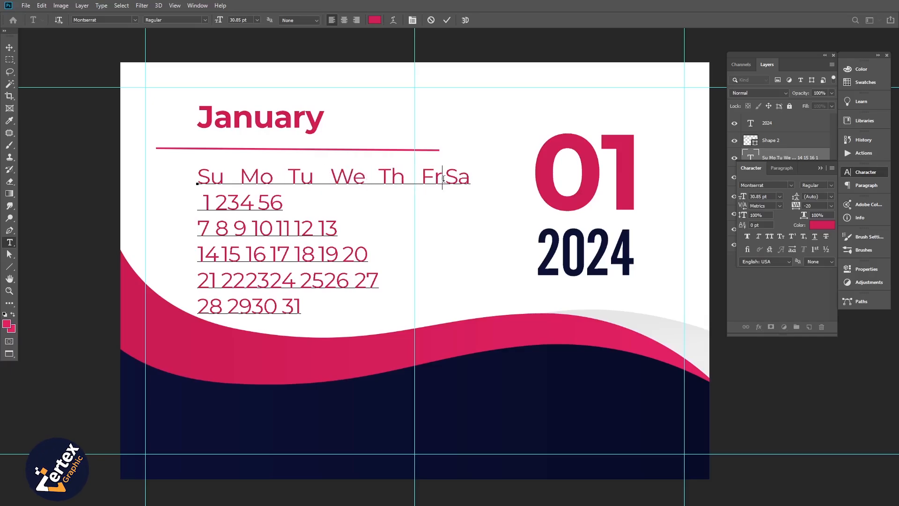
Check the January dates on the timeanddate.com calendar and space out dates 1 to 6 under Mo to Sa.
click(218, 204)
key(alt+Tab)
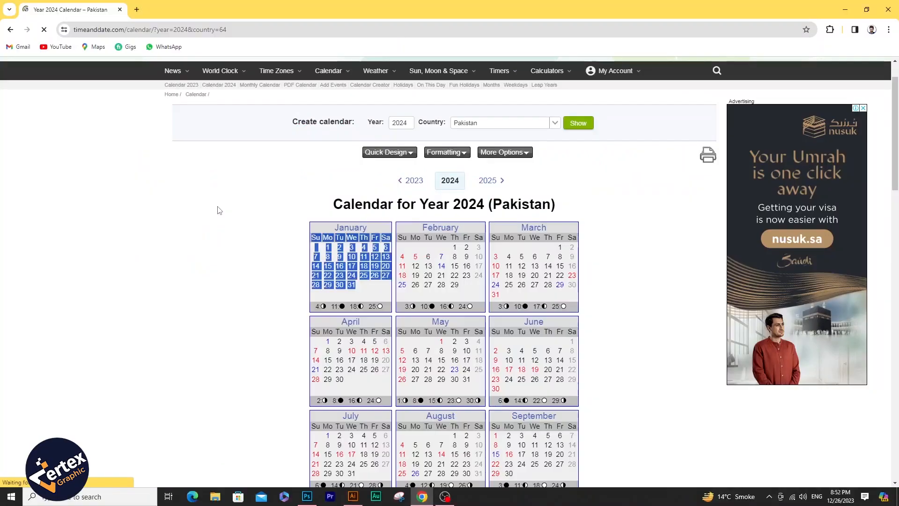
key(alt+Tab)
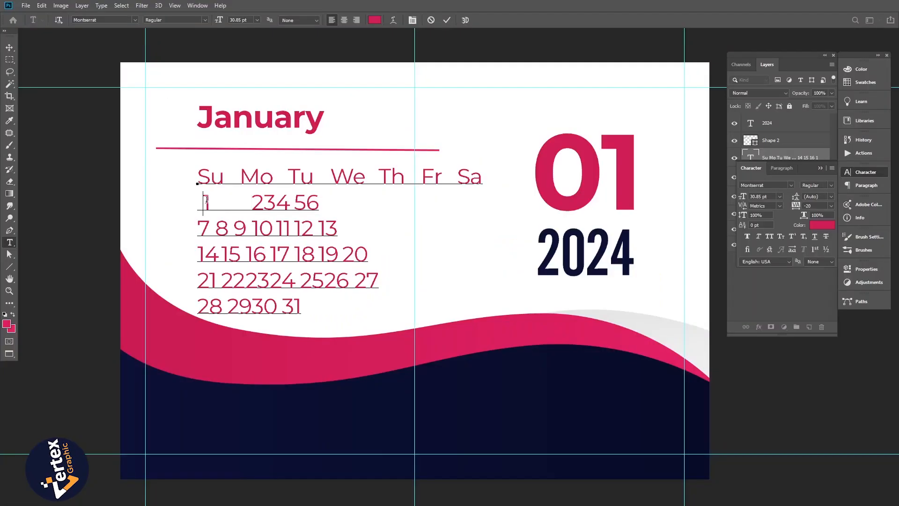
click(310, 205)
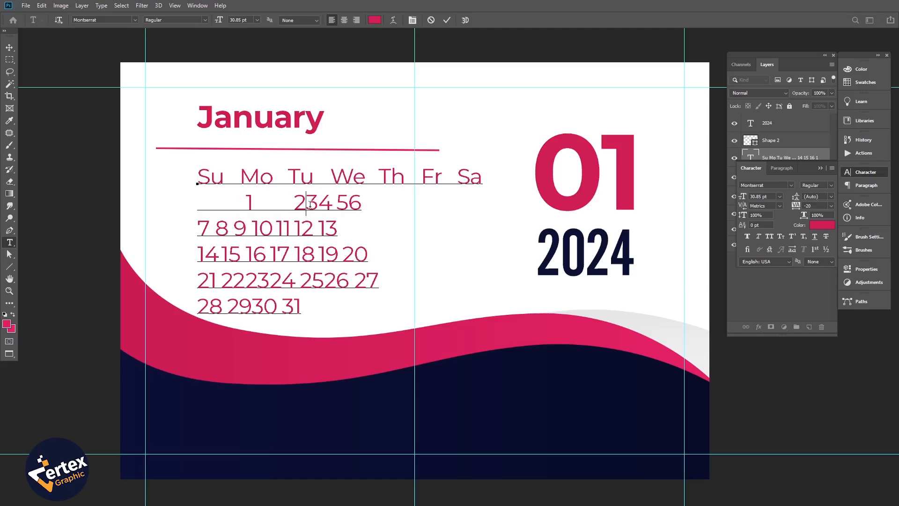
click(351, 205)
click(407, 204)
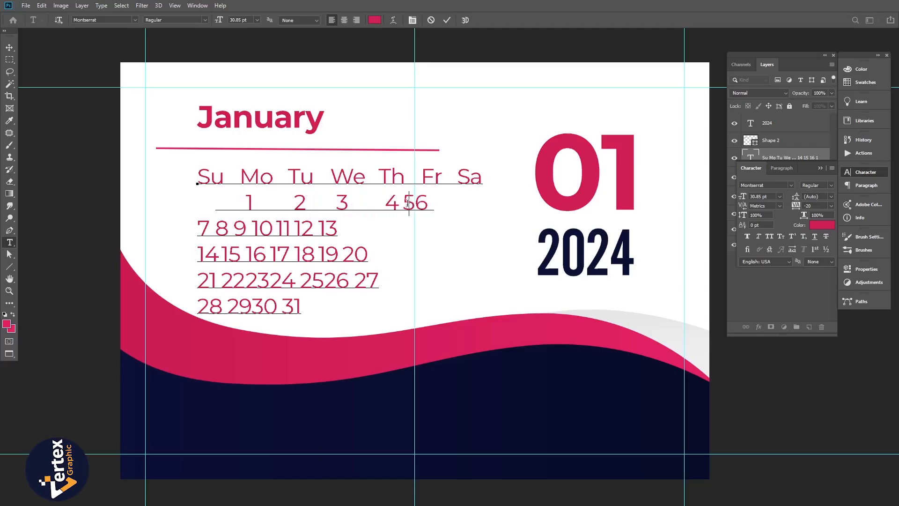
click(439, 208)
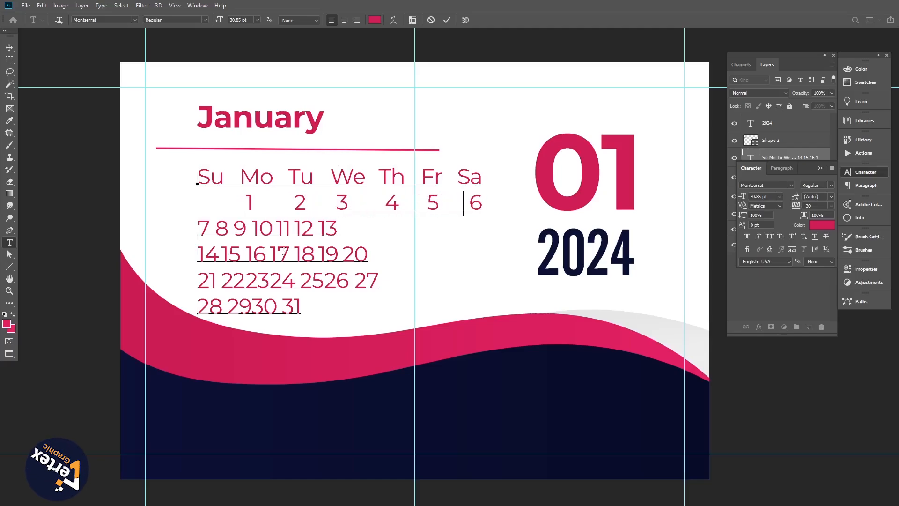
Add spaces between dates 7 to 13 so each sits under its weekday column.
click(216, 232)
click(276, 232)
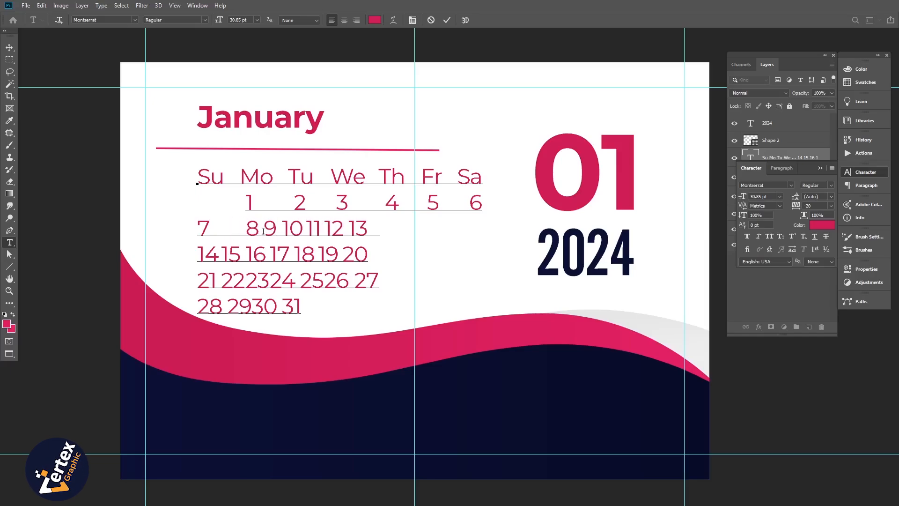
click(307, 231)
click(365, 231)
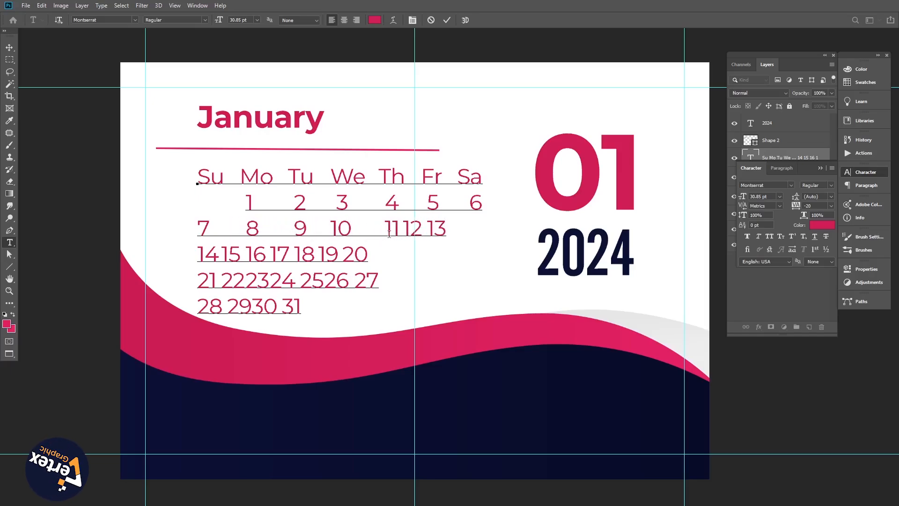
click(448, 231)
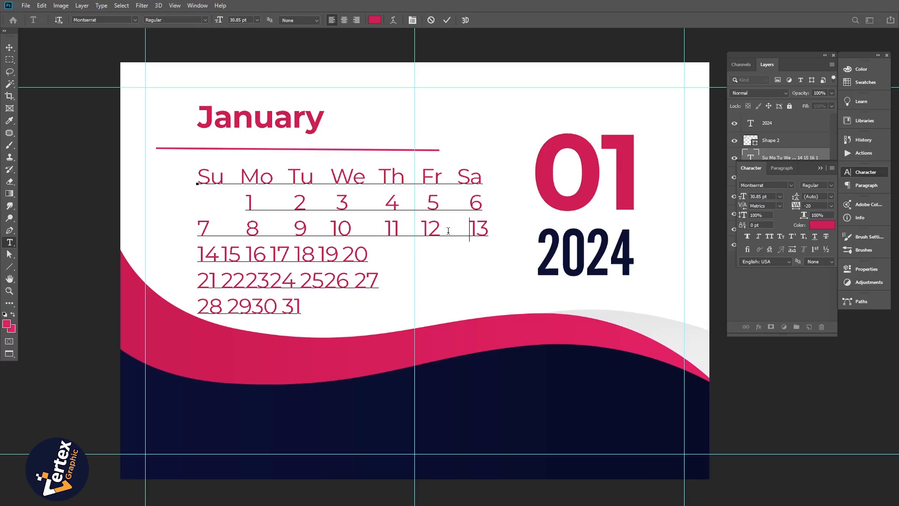
Add spaces between dates 14 to 20 to align them with the weekday columns.
click(220, 256)
click(268, 254)
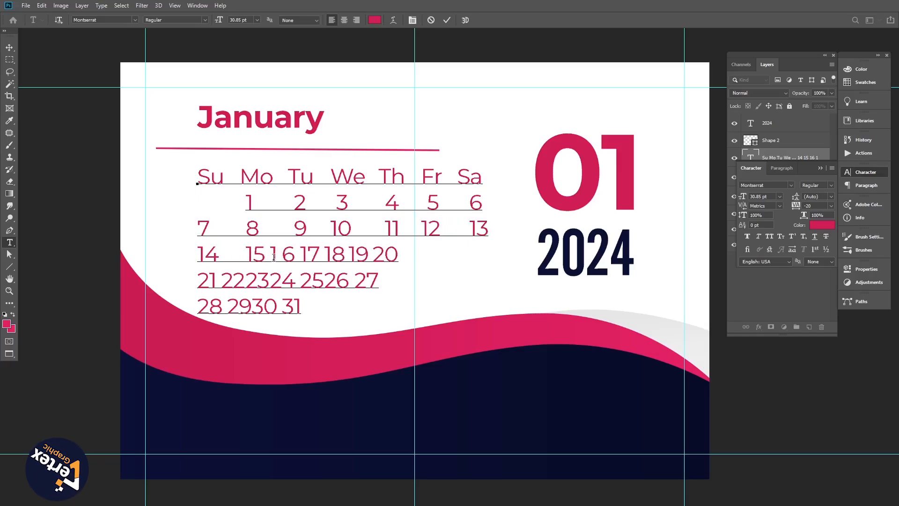
click(319, 255)
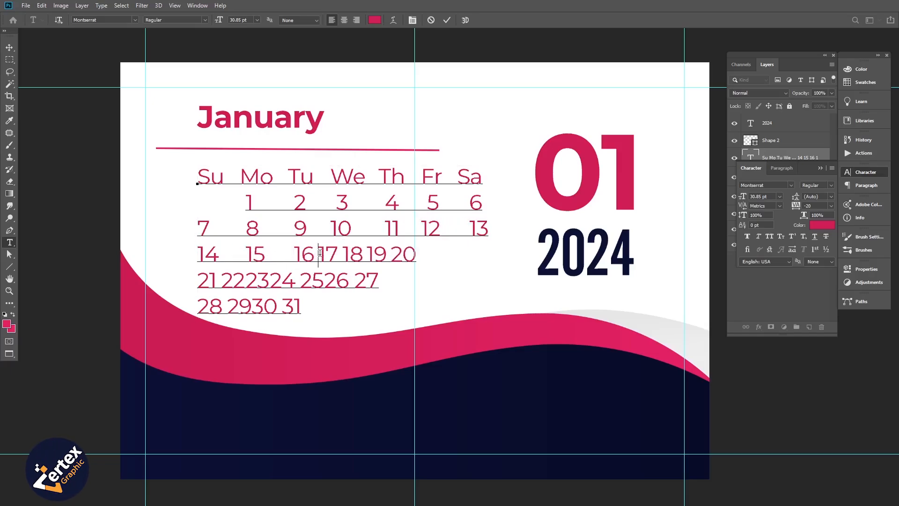
click(359, 257)
click(406, 256)
click(448, 255)
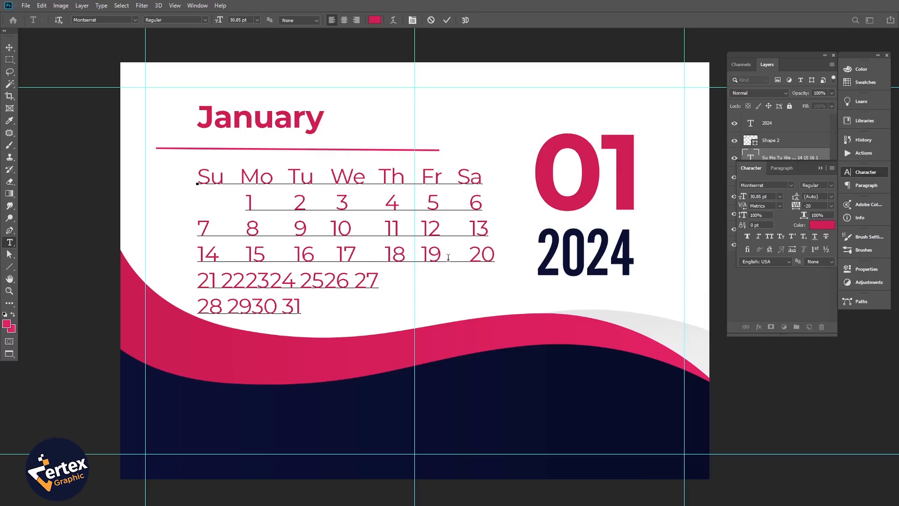
Add spaces between dates 21 to 27 to align them with the weekday columns.
click(221, 284)
click(271, 281)
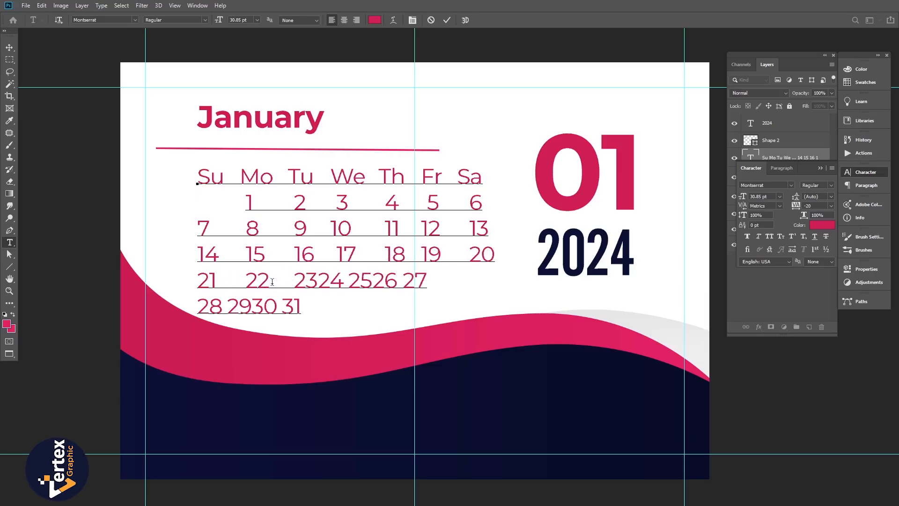
click(364, 283)
click(412, 283)
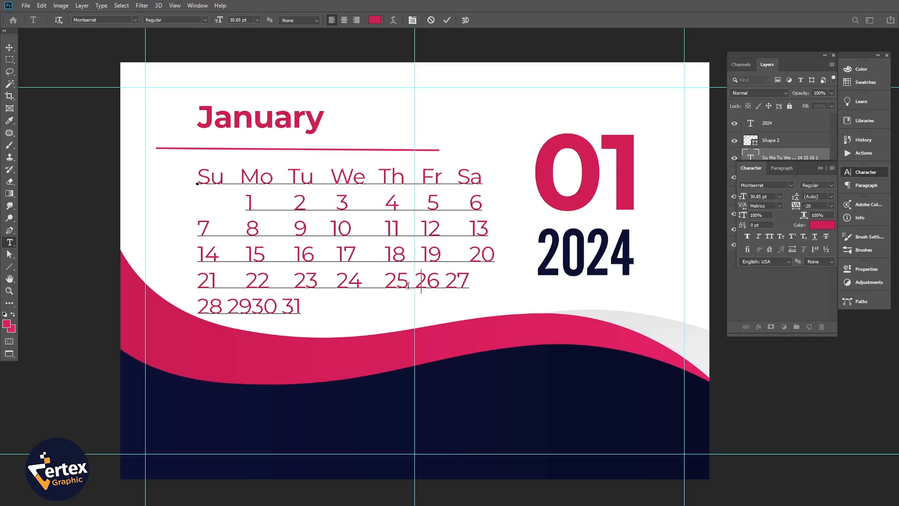
click(451, 284)
Space out dates 28 to 31 under Su to We and finish editing the calendar text.
click(226, 308)
click(276, 308)
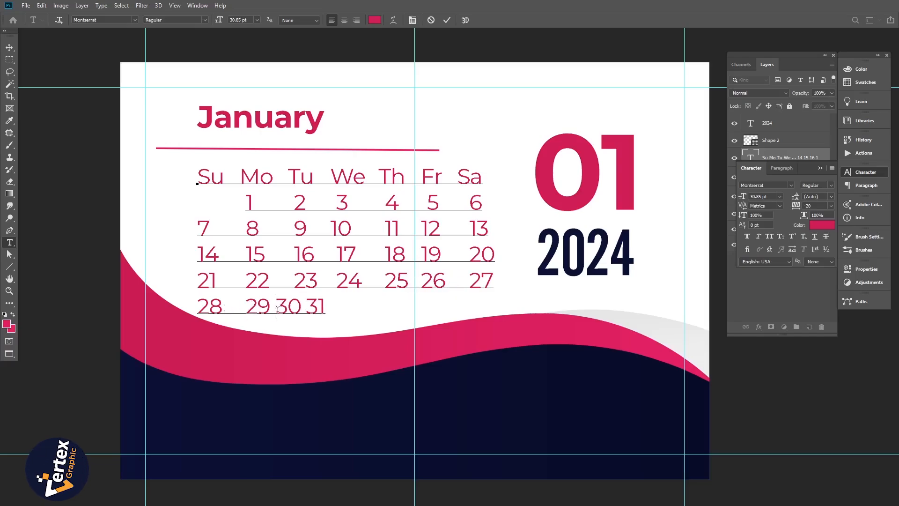
key(BackSpace)
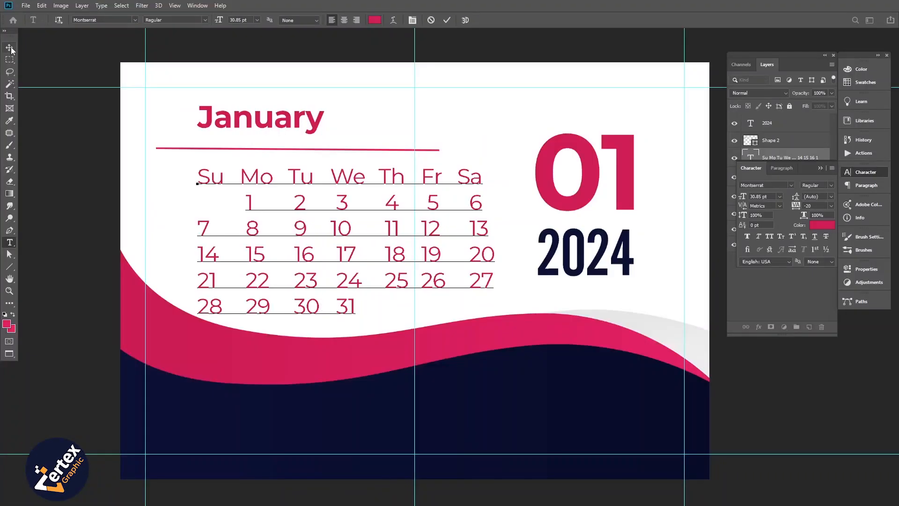
click(11, 48)
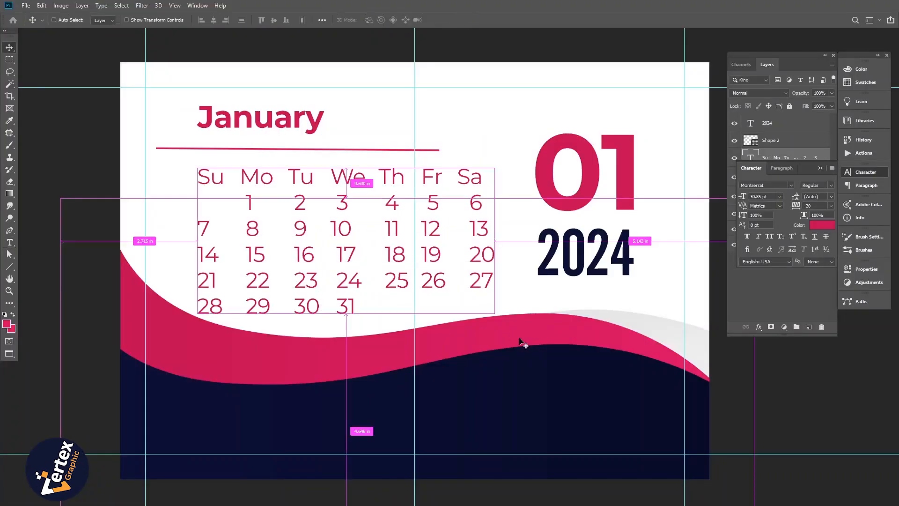
Scale the calendar text down to about 24.47 pt and position it beneath the line under January.
key(ctrl+t)
drag(495, 165, 407, 210)
drag(375, 277, 407, 294)
key(Return)
Widen the gaps between the weekday names so the row spans slightly beyond the line above.
key(t)
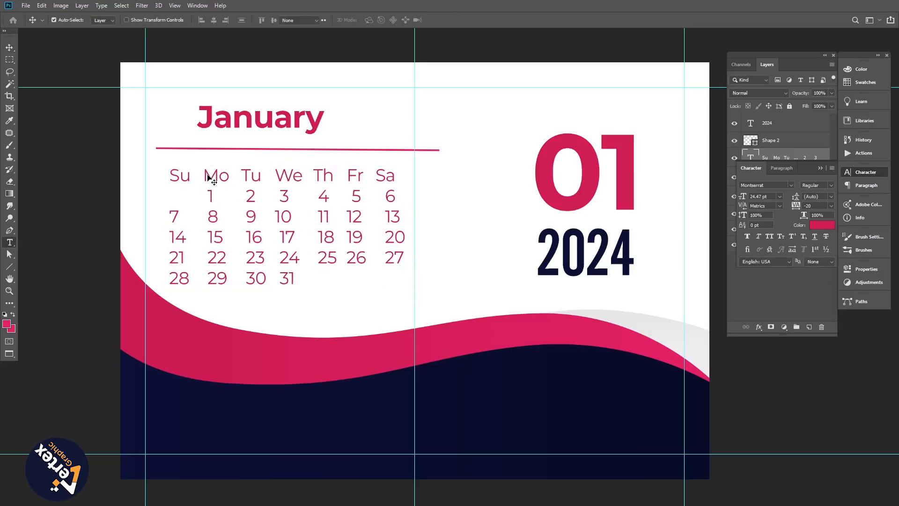
click(204, 175)
click(249, 180)
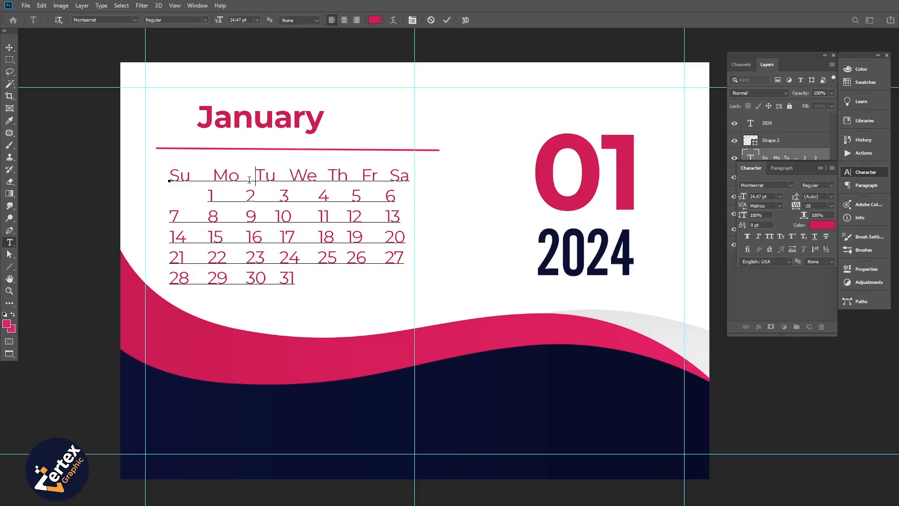
click(295, 180)
click(341, 180)
click(384, 180)
click(422, 180)
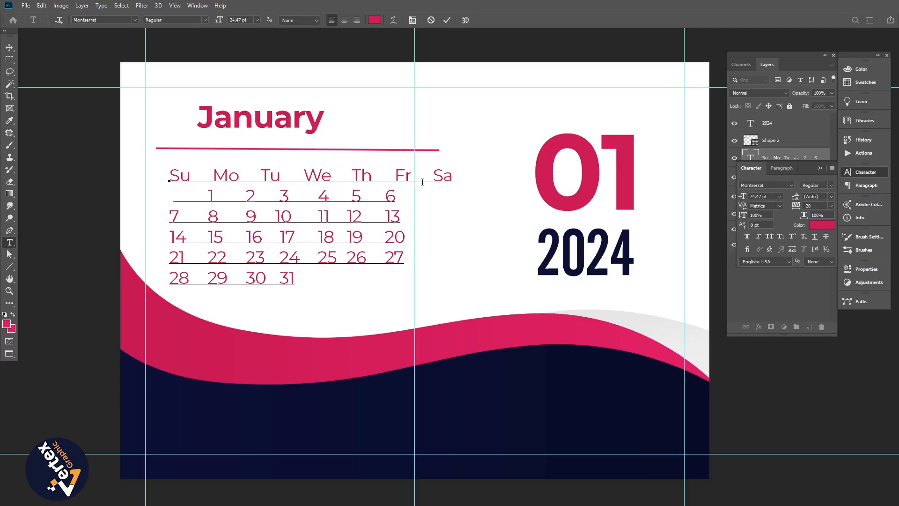
Realign dates 1 to 6 under the widened Mo to Sa columns with extra spaces.
click(255, 196)
click(292, 197)
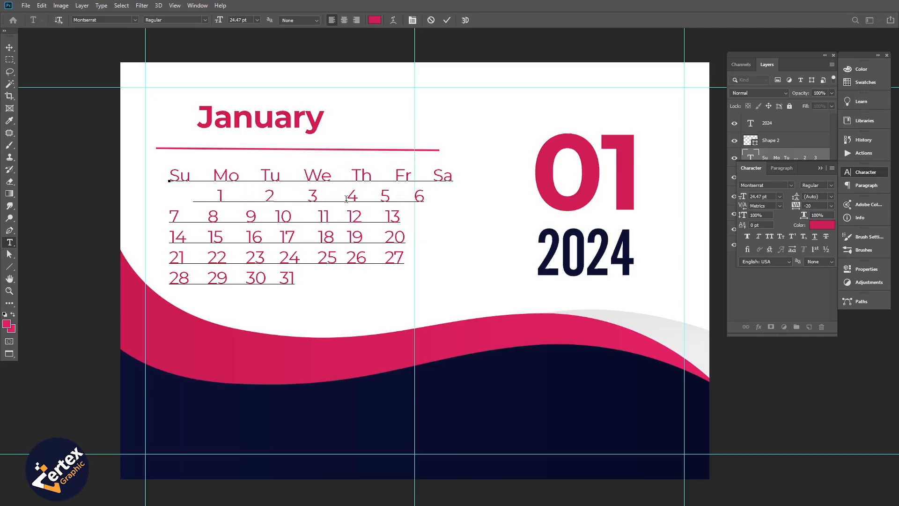
click(345, 197)
click(387, 197)
click(435, 197)
Realign dates 7 to 13 under the widened weekday columns with extra spaces.
click(202, 216)
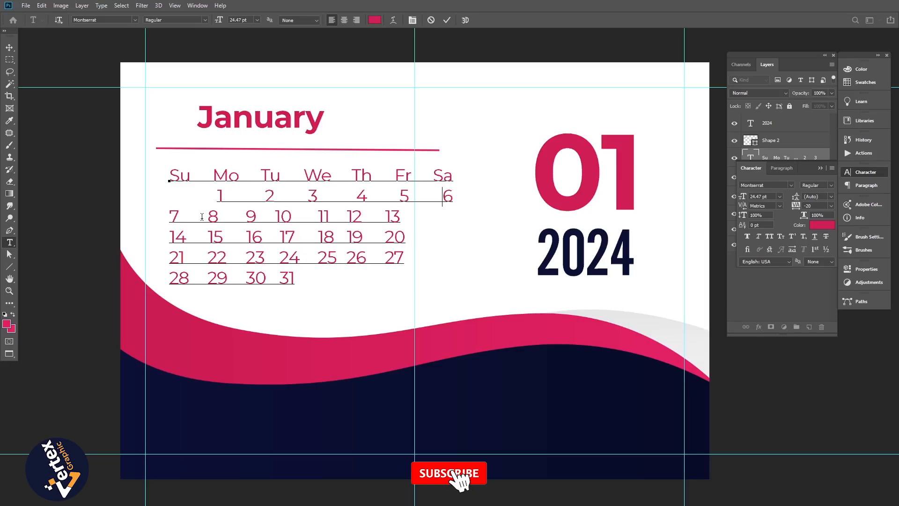
click(253, 216)
click(292, 217)
click(344, 216)
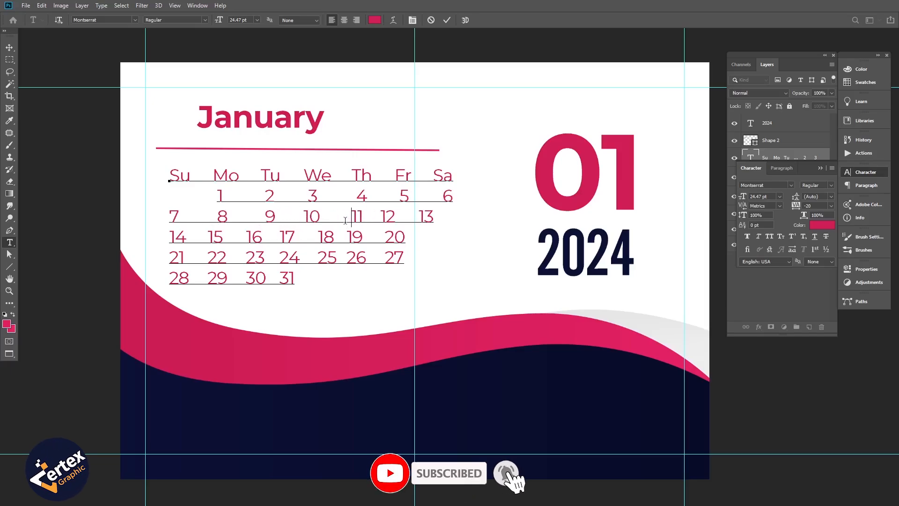
click(380, 217)
click(429, 216)
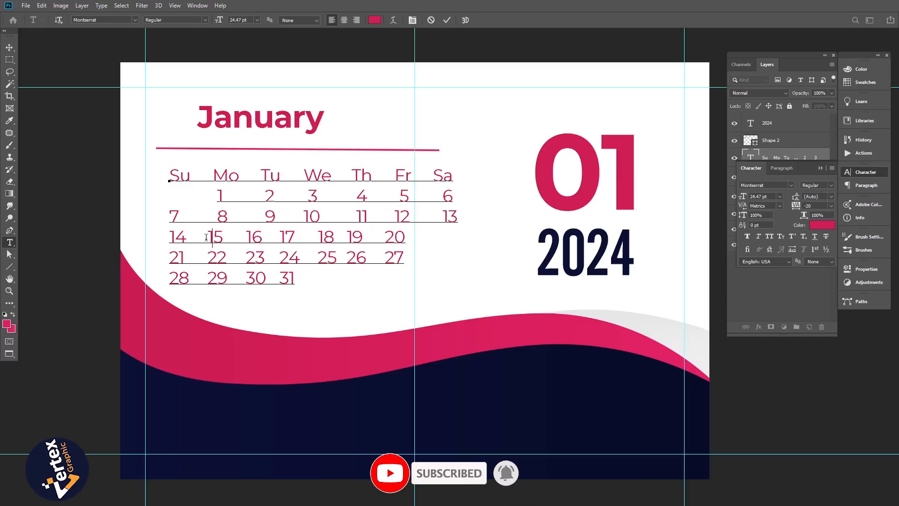
Realign dates 14 to 20 under the widened weekday columns with extra spaces.
click(255, 238)
click(299, 238)
click(346, 238)
click(384, 238)
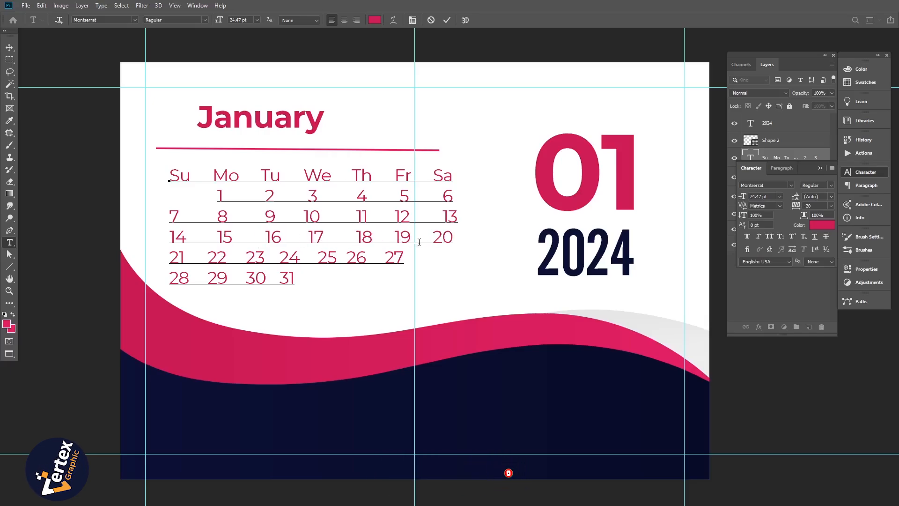
Shift date 20 over and realign dates 21 to 27 under the widened weekday columns with extra spaces.
click(419, 242)
click(207, 257)
click(261, 257)
click(290, 259)
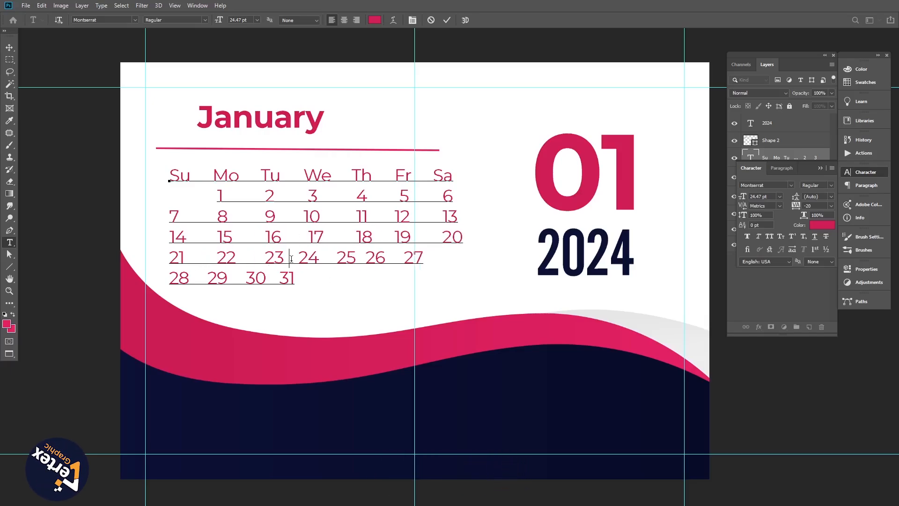
click(342, 259)
click(382, 259)
click(433, 259)
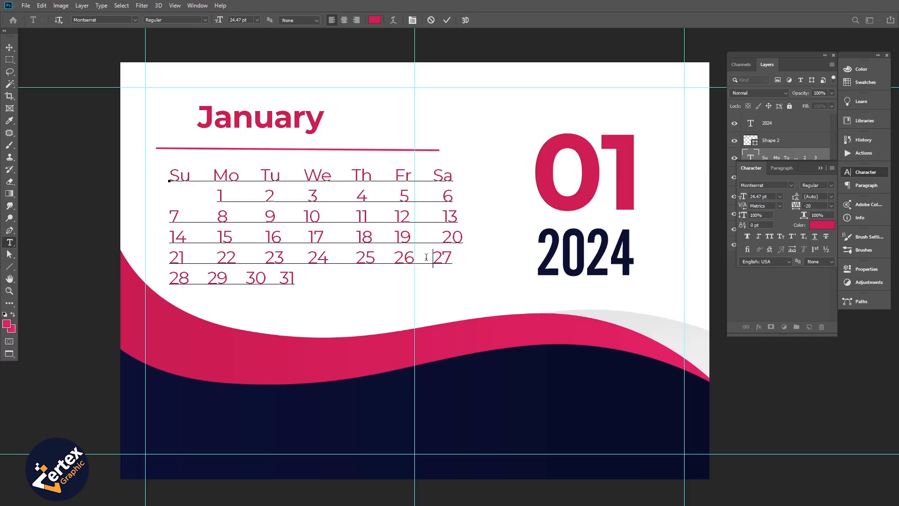
Realign dates 28 to 31 under the Su to We columns with extra spaces and finish the text edit.
click(207, 278)
click(255, 278)
click(298, 279)
click(10, 47)
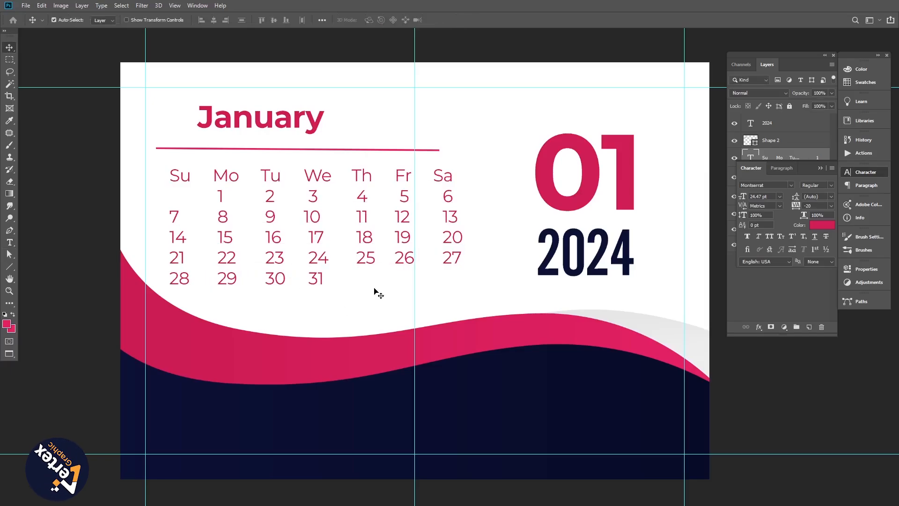
Set the calendar text's leading to 47.5 pt and shift the January heading, its line and the date grid upward.
drag(799, 199, 810, 199)
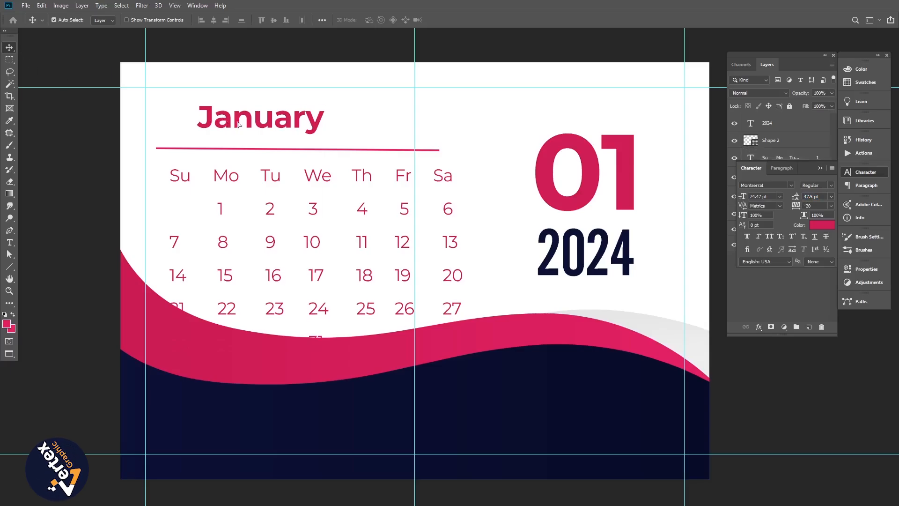
drag(229, 123, 229, 105)
drag(253, 149, 249, 122)
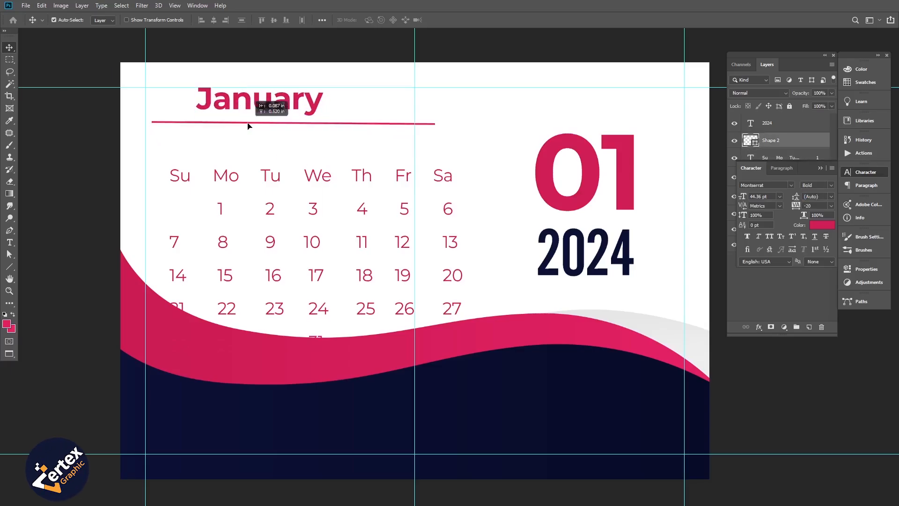
drag(266, 174, 263, 149)
Scale the date grid down to about 21.53 pt text and place it under the line, flush with the line's far end.
key(ctrl+t)
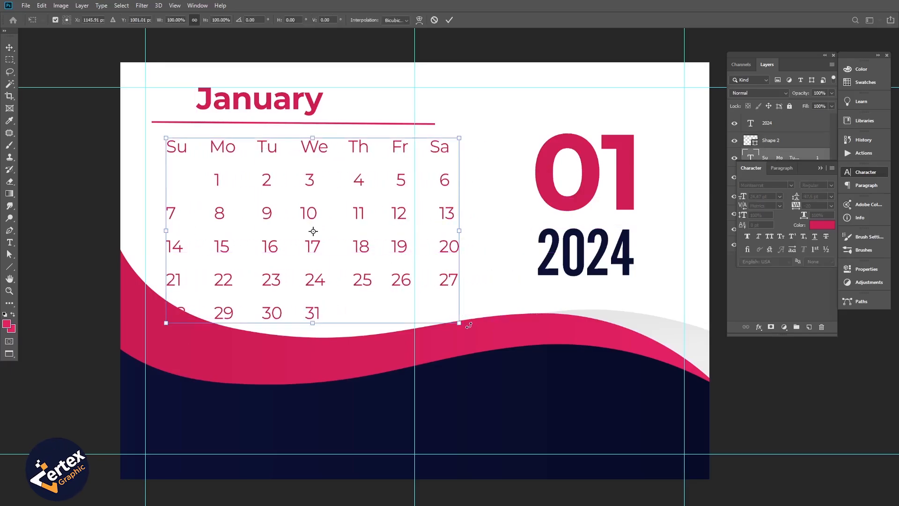
drag(463, 324, 422, 308)
key(Return)
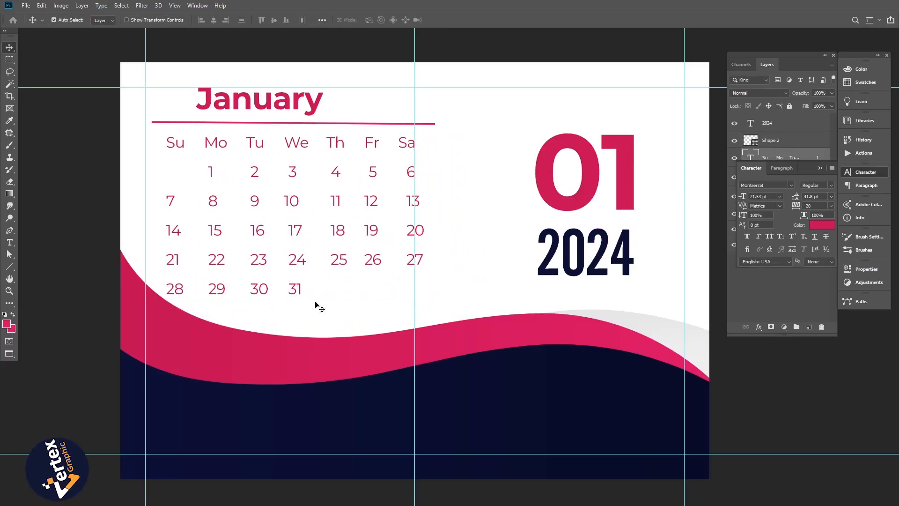
mouse_move(295, 295)
mouse_down()
mouse_move(326, 298)
mouse_move(305, 295)
mouse_up()
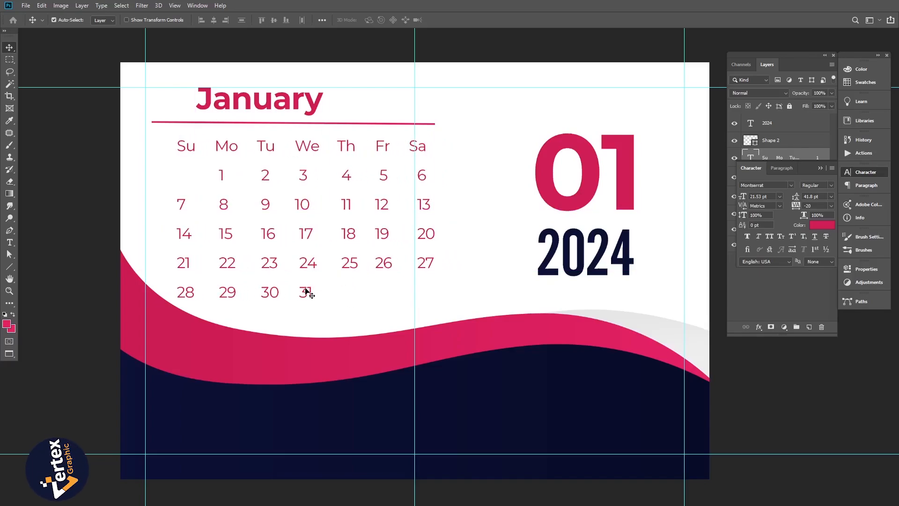
Shorten the line below the January heading so it ends beneath the heading's last letter.
click(274, 128)
key(ctrl+t)
drag(435, 126, 326, 129)
key(v)
click(427, 195)
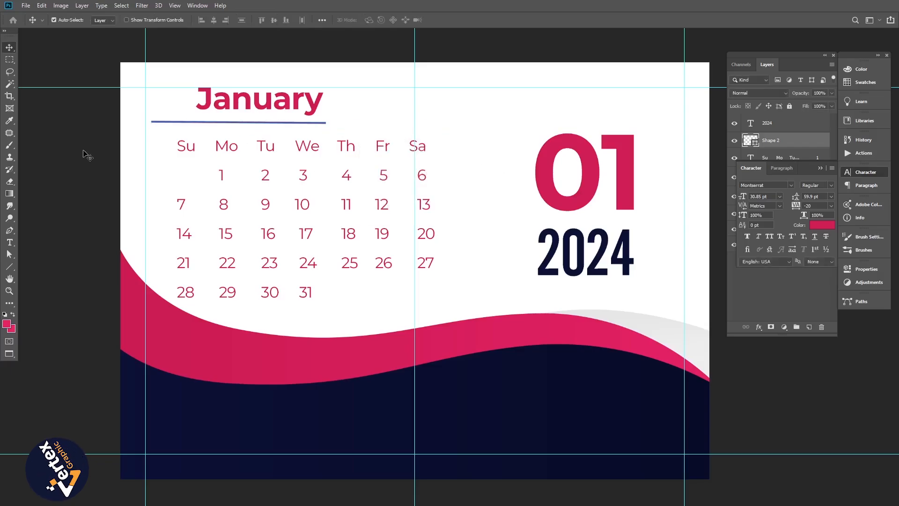
Move the shortened line and the January heading sideways so both are roughly centred above the date grid.
drag(199, 125, 252, 128)
drag(266, 109, 296, 110)
click(98, 209)
scroll(373, 239, down, 3)
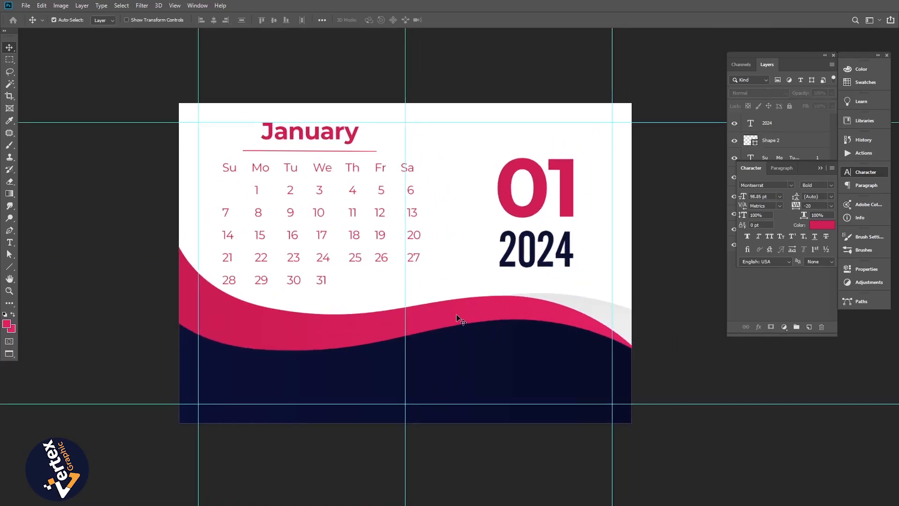
Set the weekday row from Su to Sa in the SemiBold font style.
double_click(326, 260)
drag(222, 167, 414, 168)
click(817, 185)
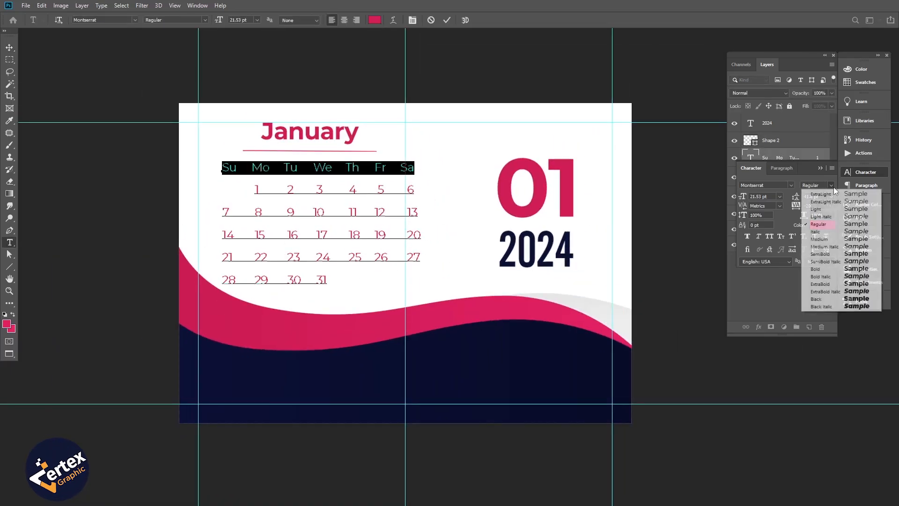
click(823, 255)
click(283, 202)
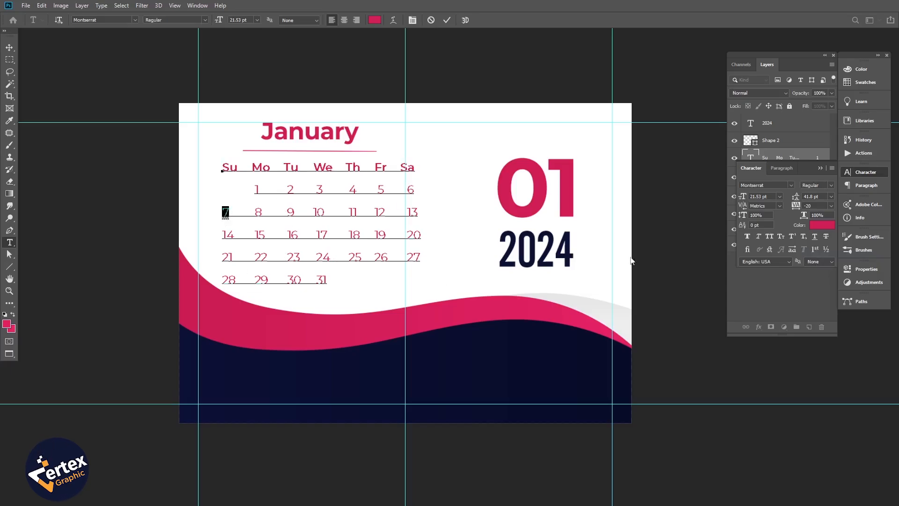
Recolour dates 1 to 31 with the dark navy #080d2a sampled from the 2024 text.
drag(256, 190, 434, 282)
click(820, 226)
click(564, 249)
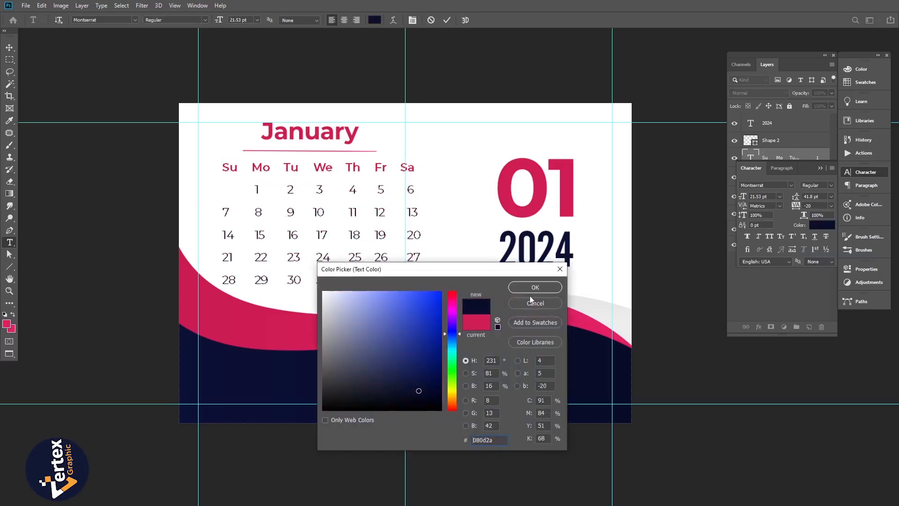
click(531, 287)
click(10, 47)
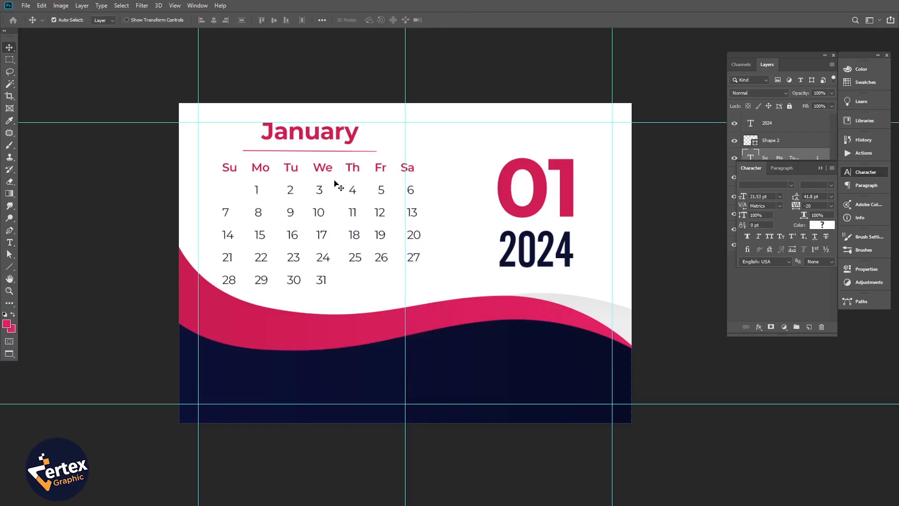
Recolour the January heading with dark navy sampled from the lower wave.
click(823, 225)
click(594, 370)
click(534, 288)
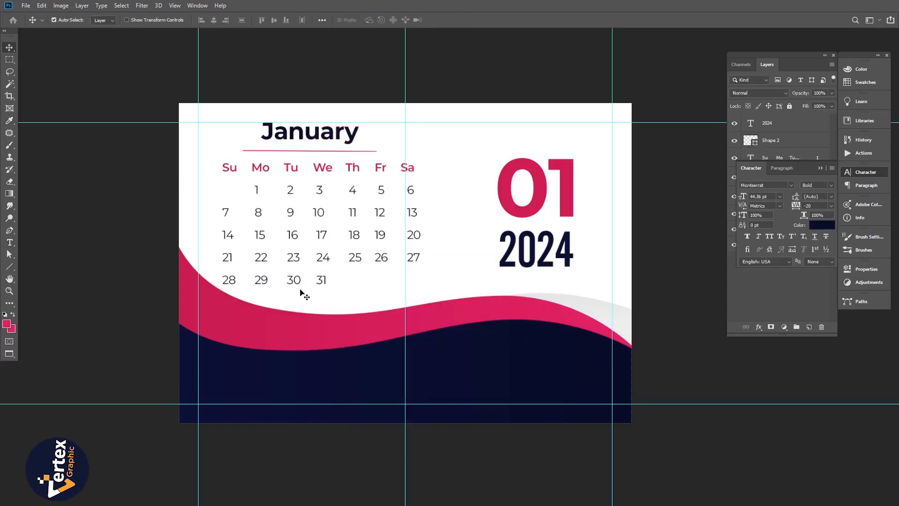
Fill the line below the January heading with dark navy sampled from the lower wave.
click(310, 152)
click(106, 21)
click(152, 38)
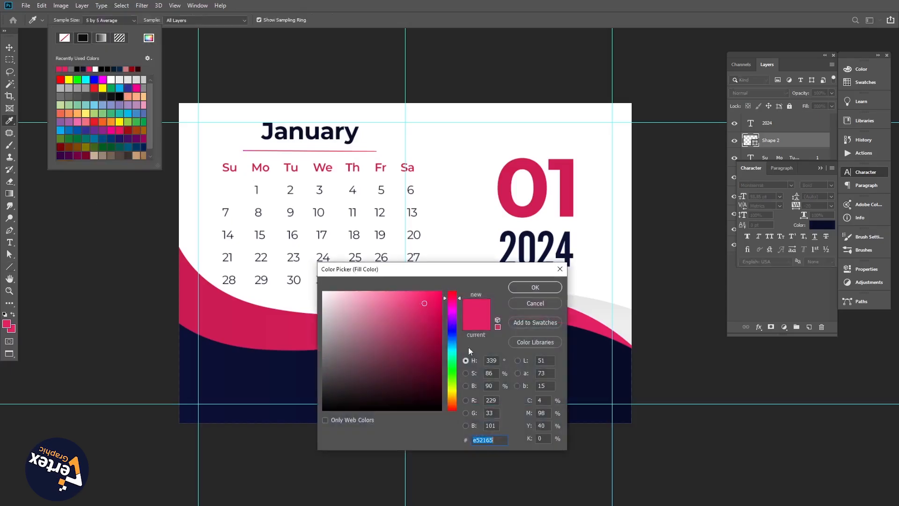
click(576, 355)
click(534, 290)
click(9, 47)
click(67, 66)
Raise the 01 and 2024 texts slightly and move the centre vertical guide off the page.
drag(538, 196, 533, 186)
drag(543, 266, 544, 256)
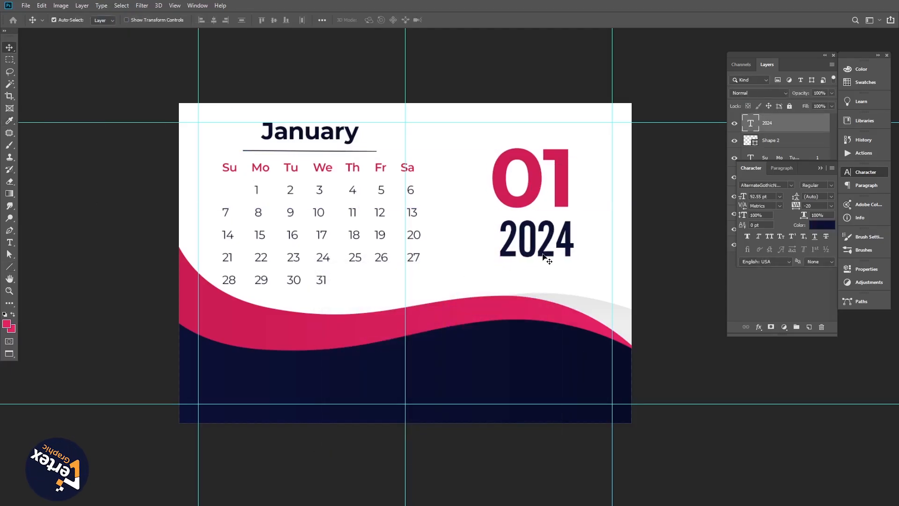
drag(71, 385, 1, 377)
scroll(425, 278, down, 2)
scroll(395, 234, up, 2)
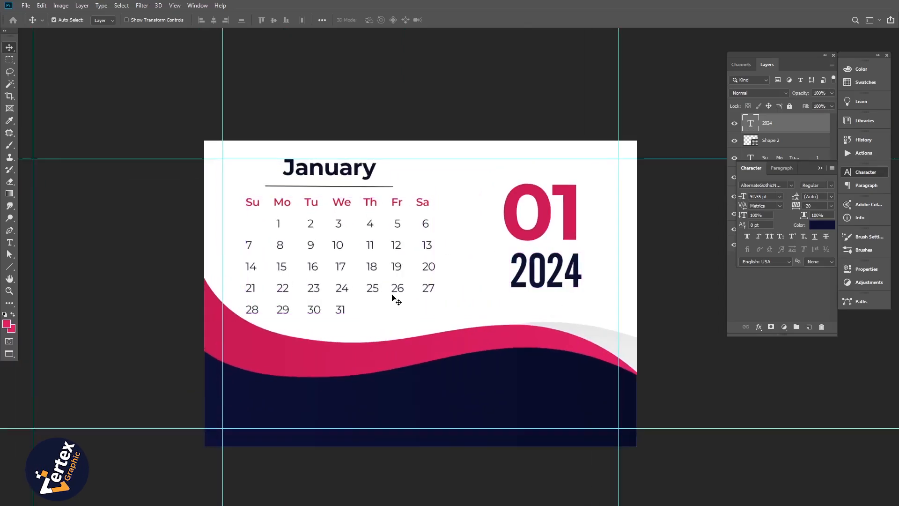
Scale the date grid to 92.21% and align its Su column with the start of the heading line.
click(394, 290)
key(ctrl+t)
drag(435, 313, 411, 310)
drag(361, 286, 381, 295)
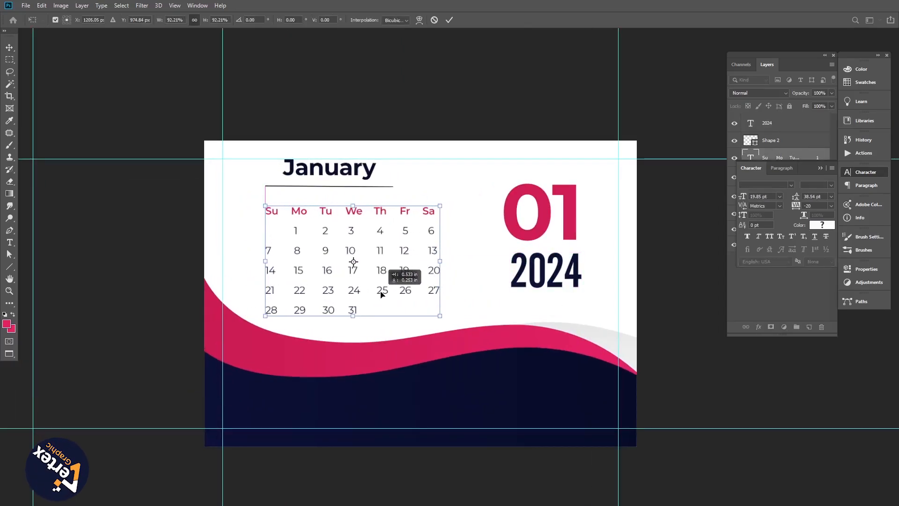
key(Return)
Nudge the line below the January heading down, closer to the weekday row.
click(352, 191)
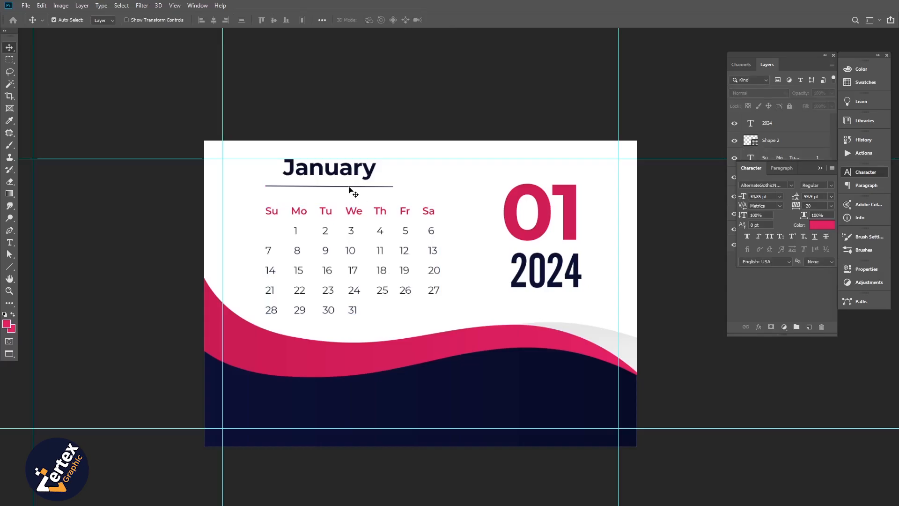
scroll(334, 208, up, 3)
click(325, 180)
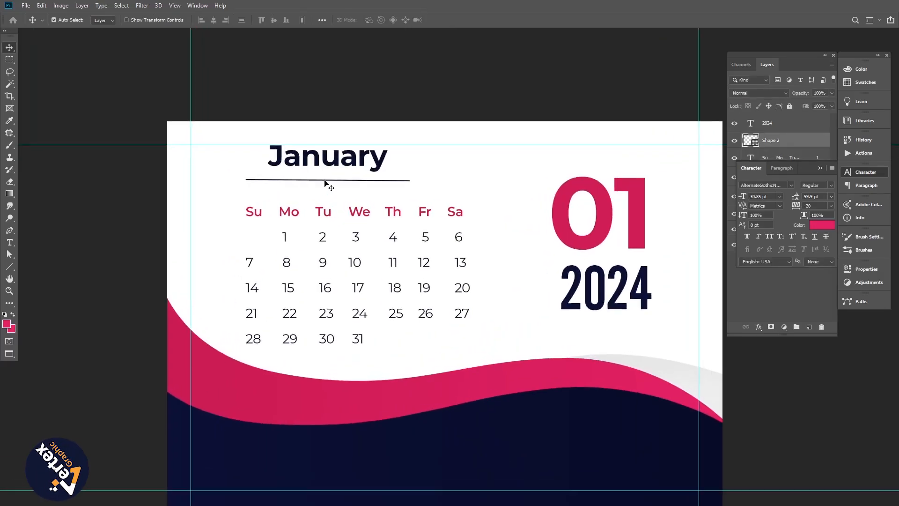
key(shift+Down)
key(shift+Down)
key(shift+Down)
key(shift+Down)
key(Up)
key(Up)
Nudge the January heading down to sit closer to its line.
click(328, 166)
key(shift+Down)
key(shift+Down)
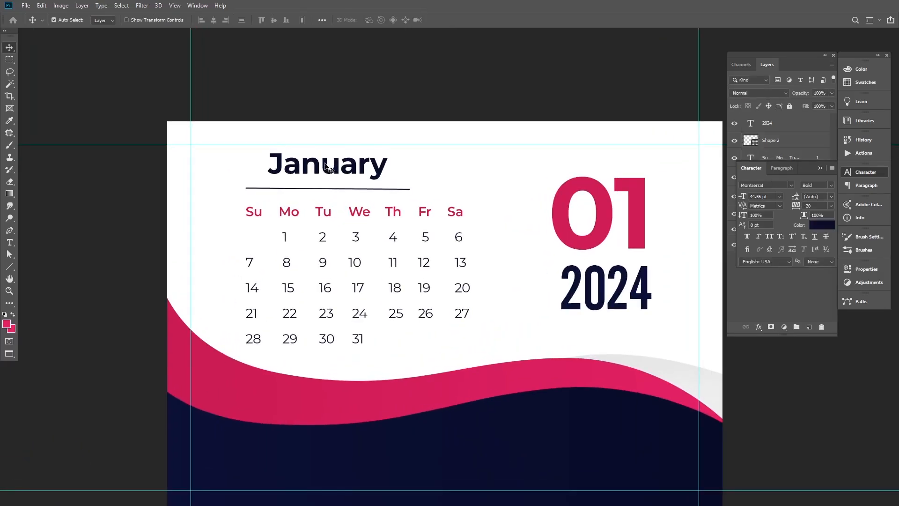